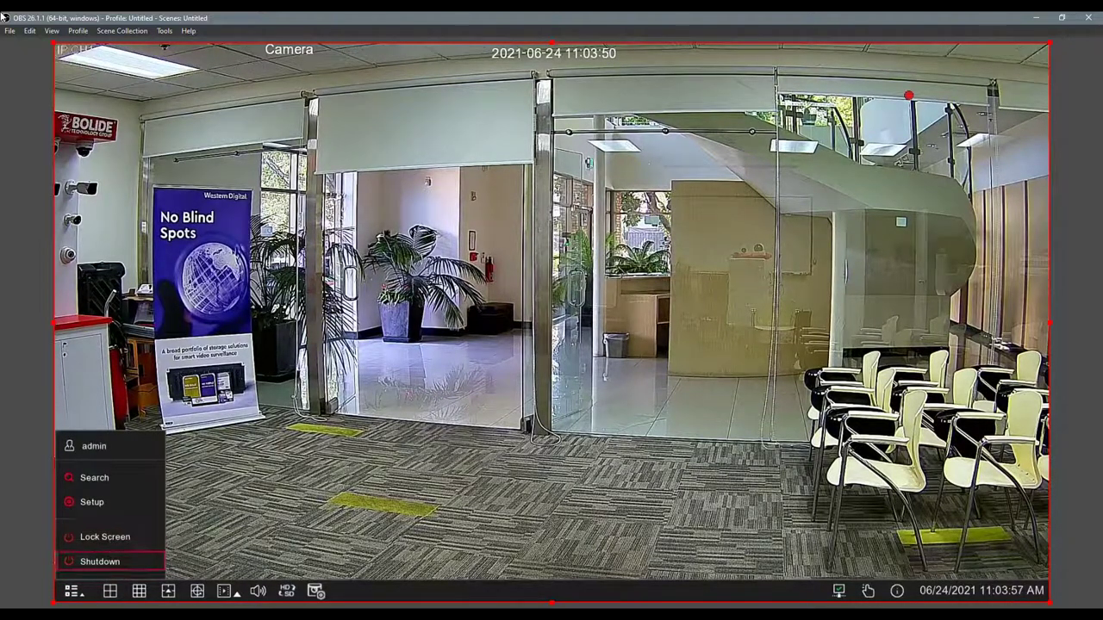
Step: Switch the live view to the four-channel layout, followed by the nine-channel layout, and check the additional layouts offered
click(139, 593)
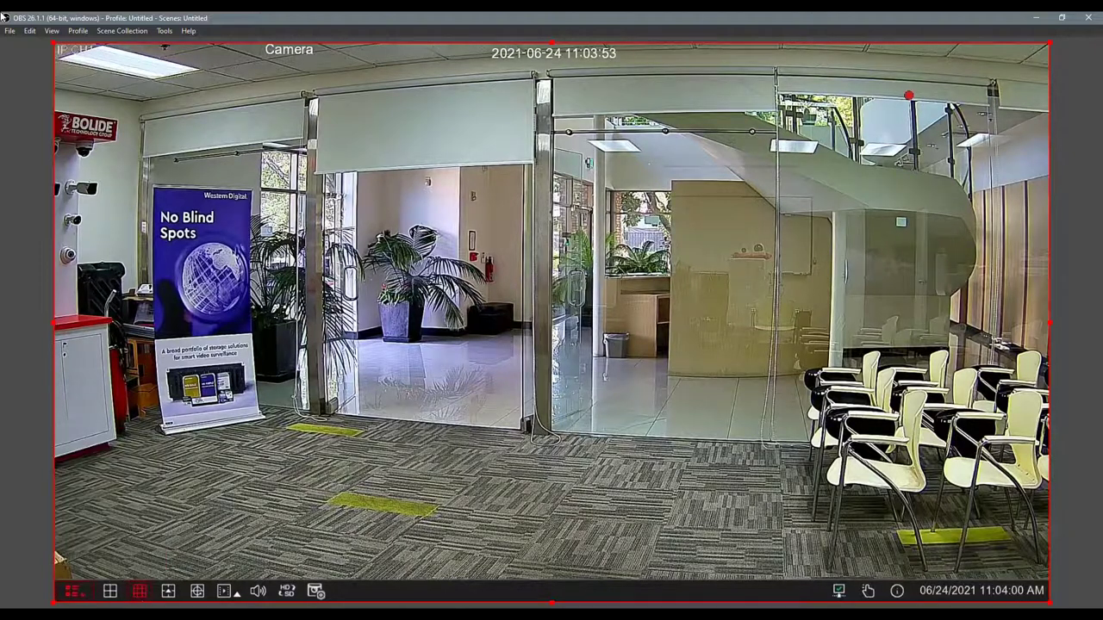
click(112, 592)
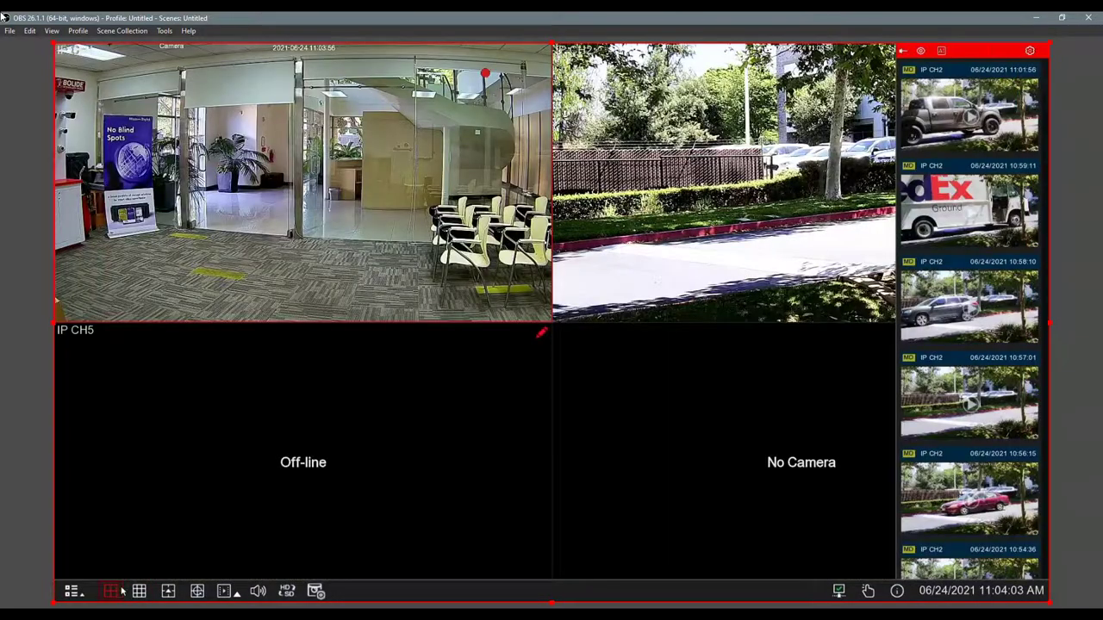
click(148, 593)
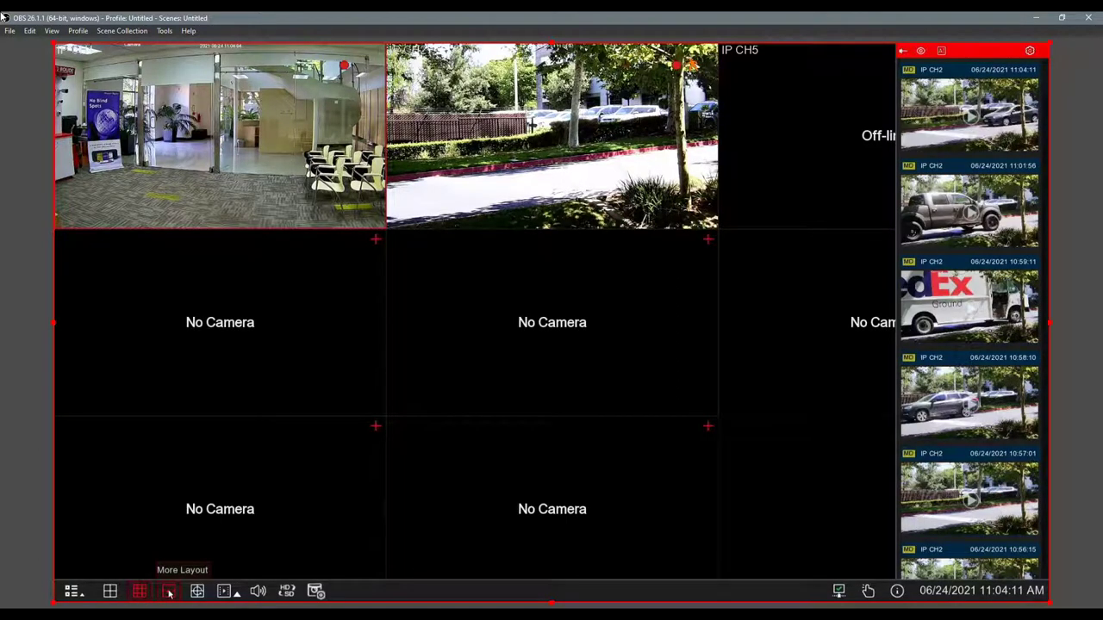
click(169, 592)
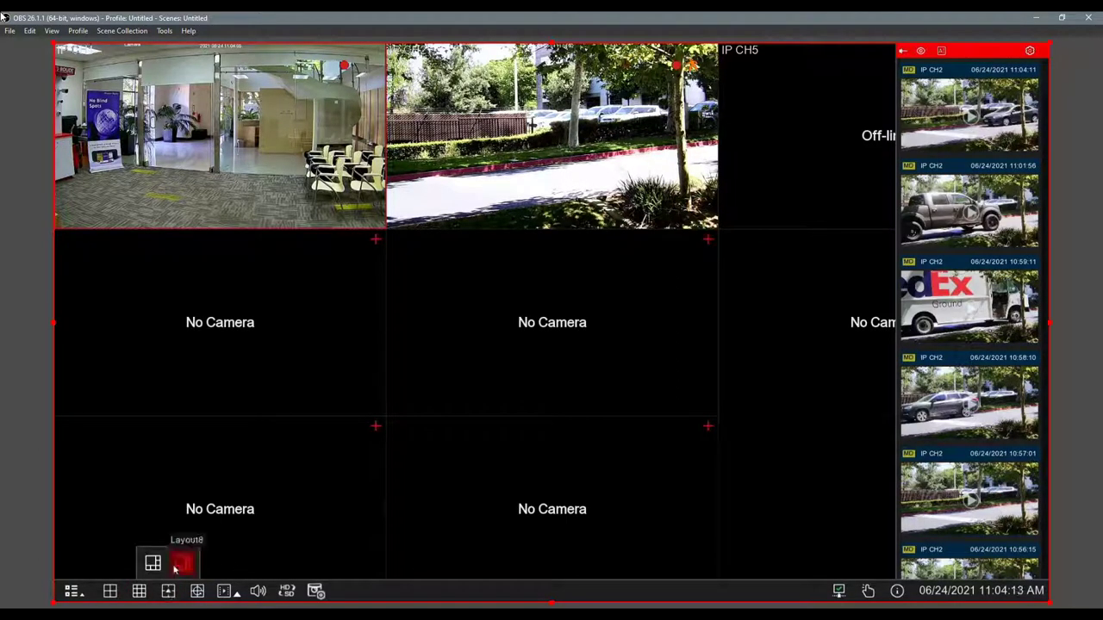
click(883, 146)
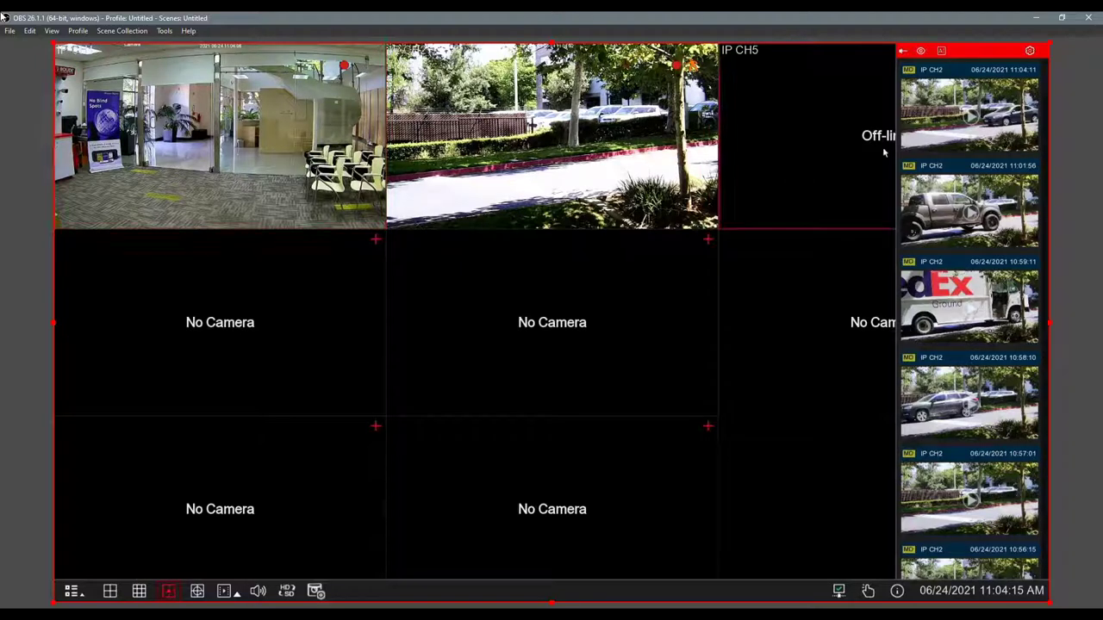
Step: Enlarge the IP CH2 street camera to a single-camera view and return to the nine-channel layout
double_click(474, 159)
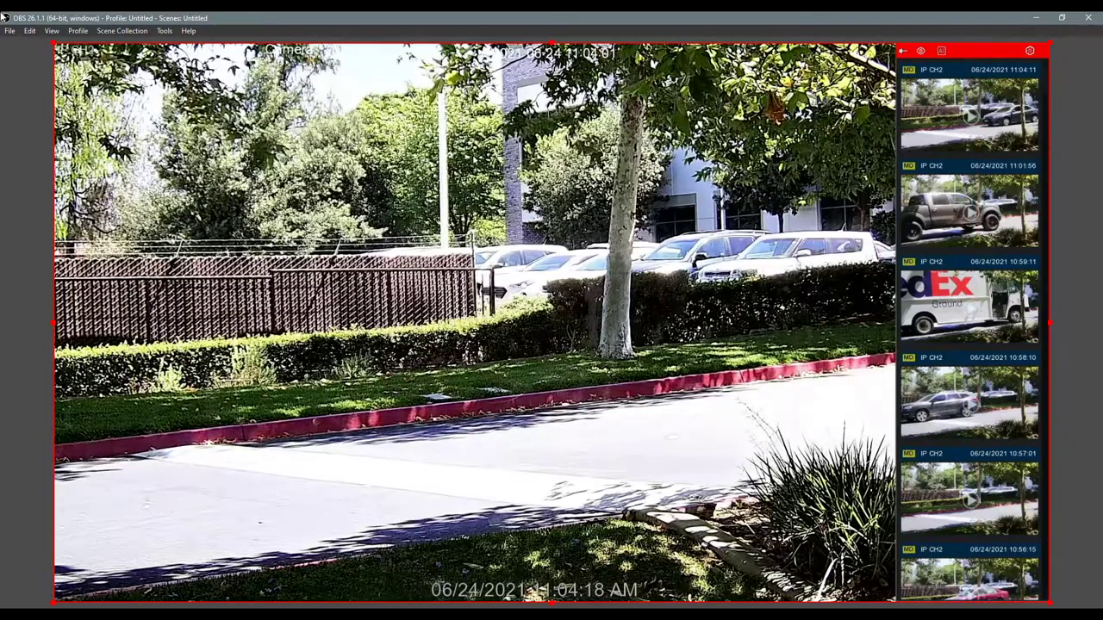
double_click(568, 157)
drag(568, 157, 553, 203)
Step: Review the additional live view layout options and close their selection without choosing one
mouse_move(168, 593)
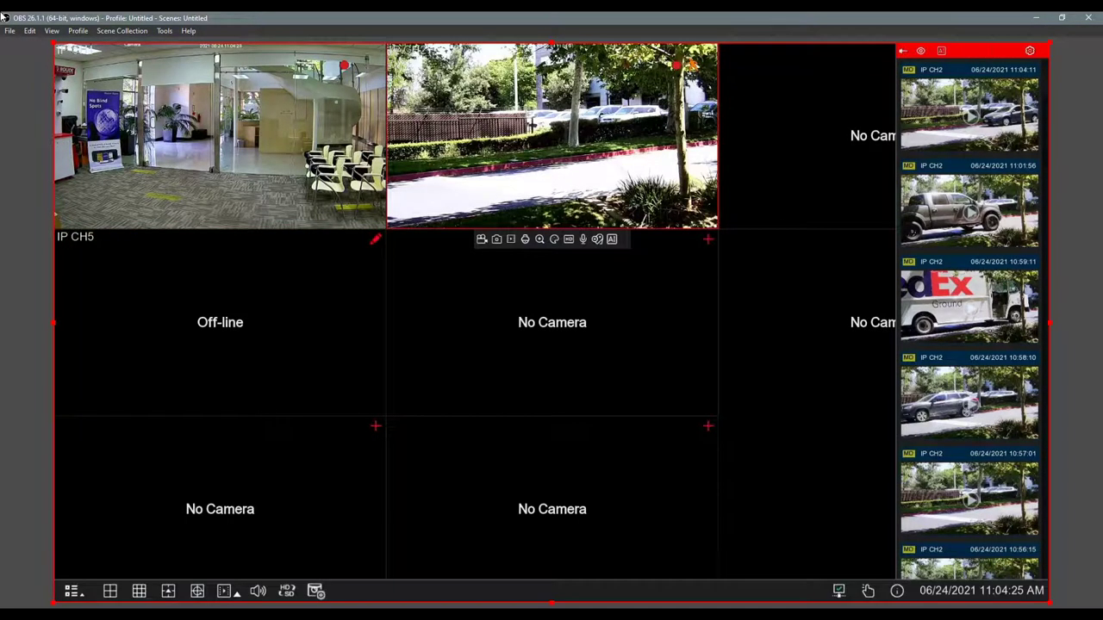
click(172, 594)
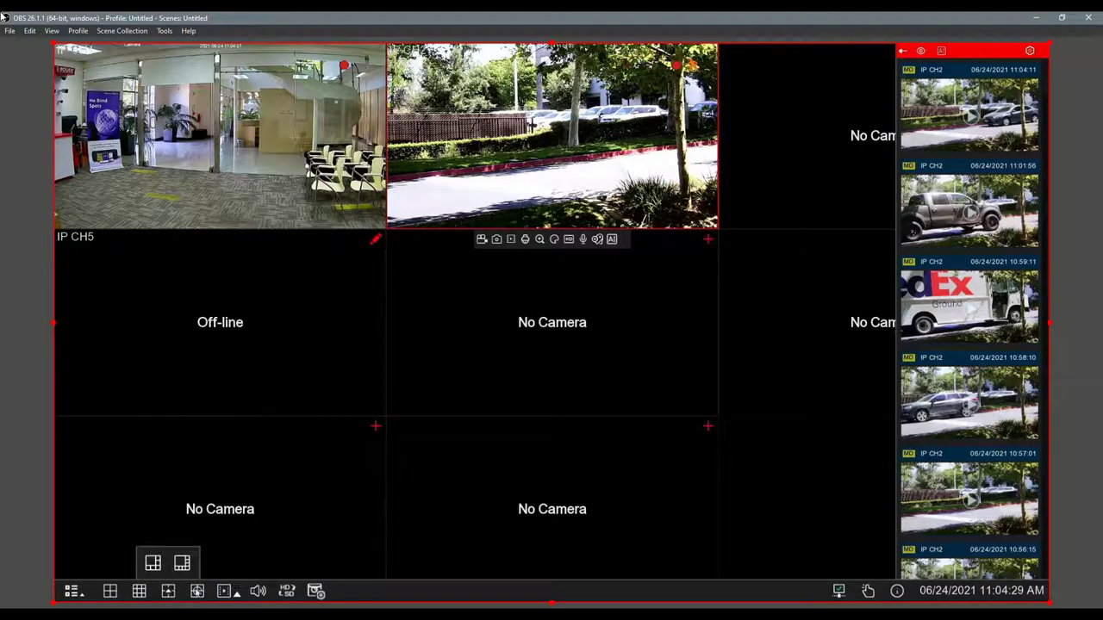
click(196, 593)
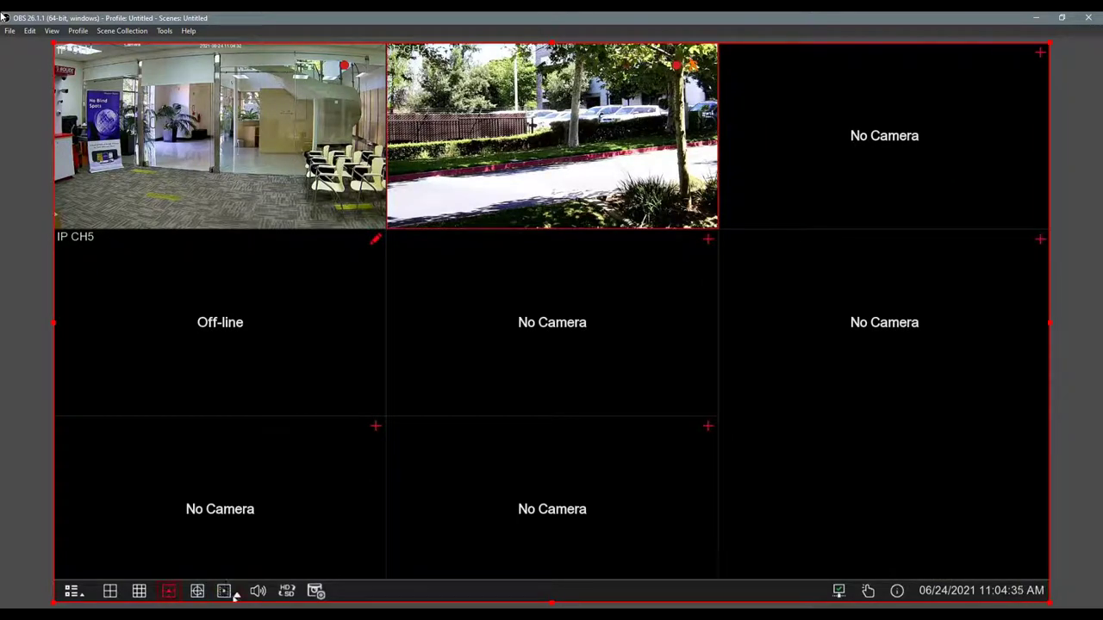
Step: Show the AI statistics from the live view's event panel and dismiss them
mouse_move(1036, 486)
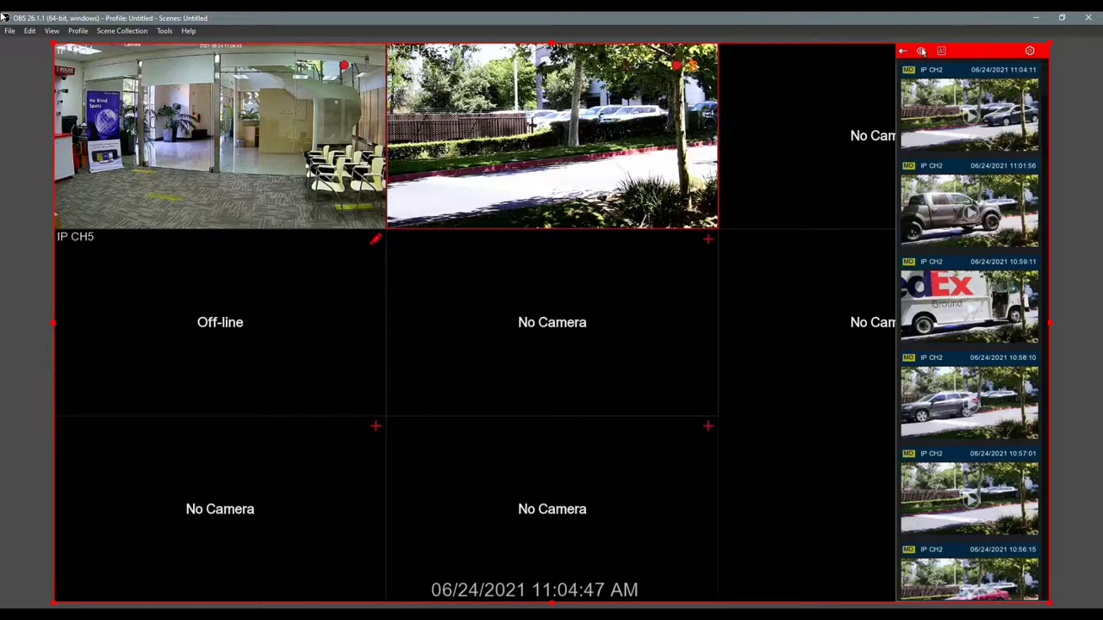
click(944, 51)
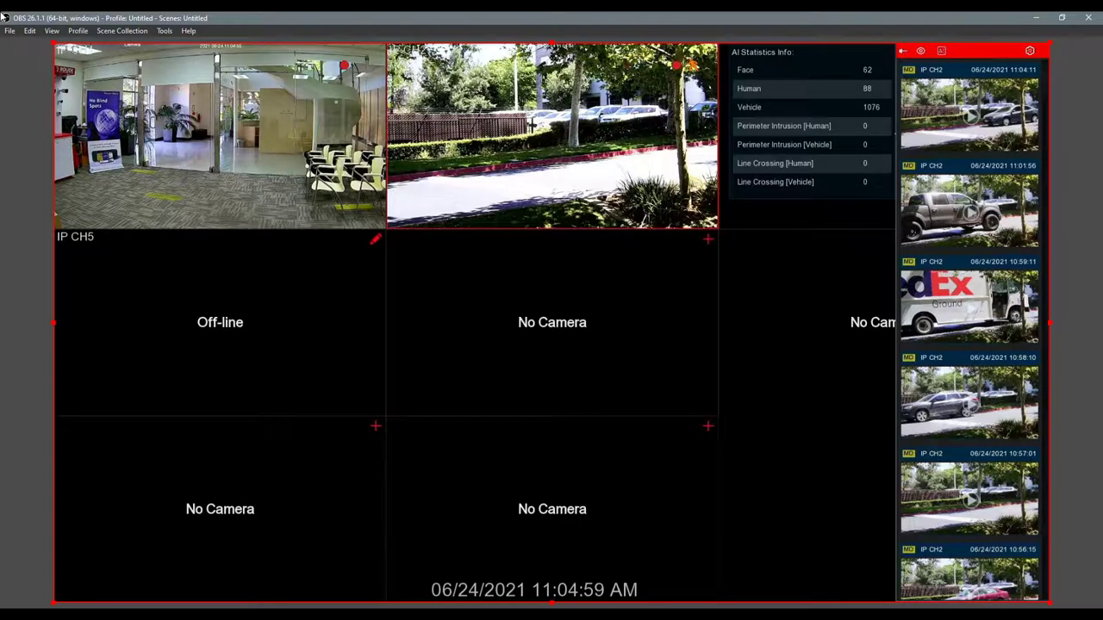
click(197, 555)
Step: Examine the recorder's device and network details in the information window and close it
mouse_move(265, 592)
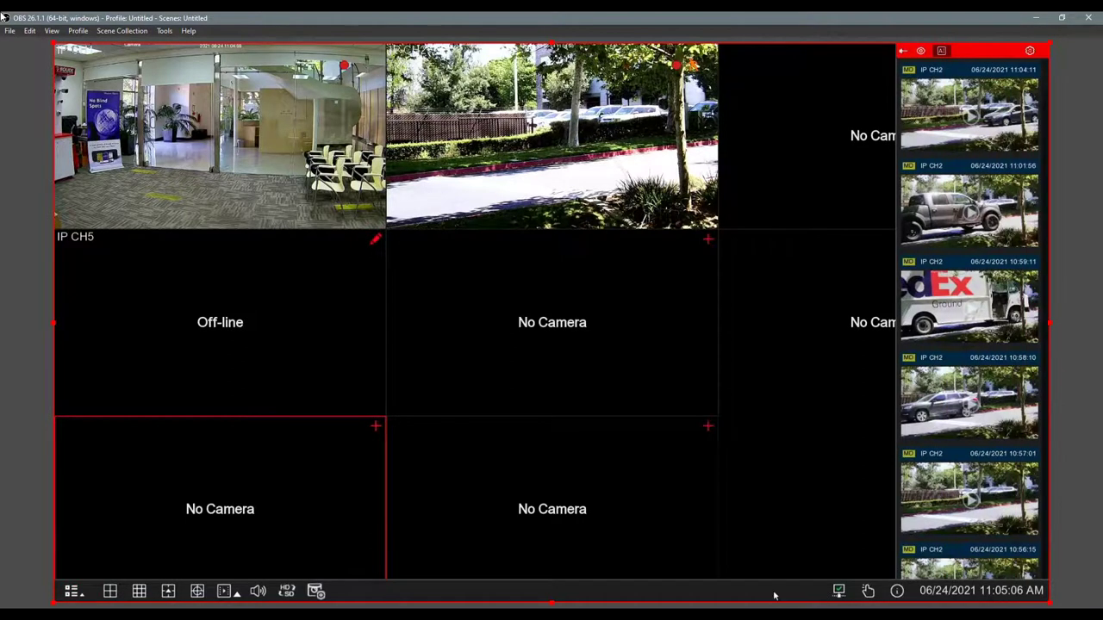
click(896, 591)
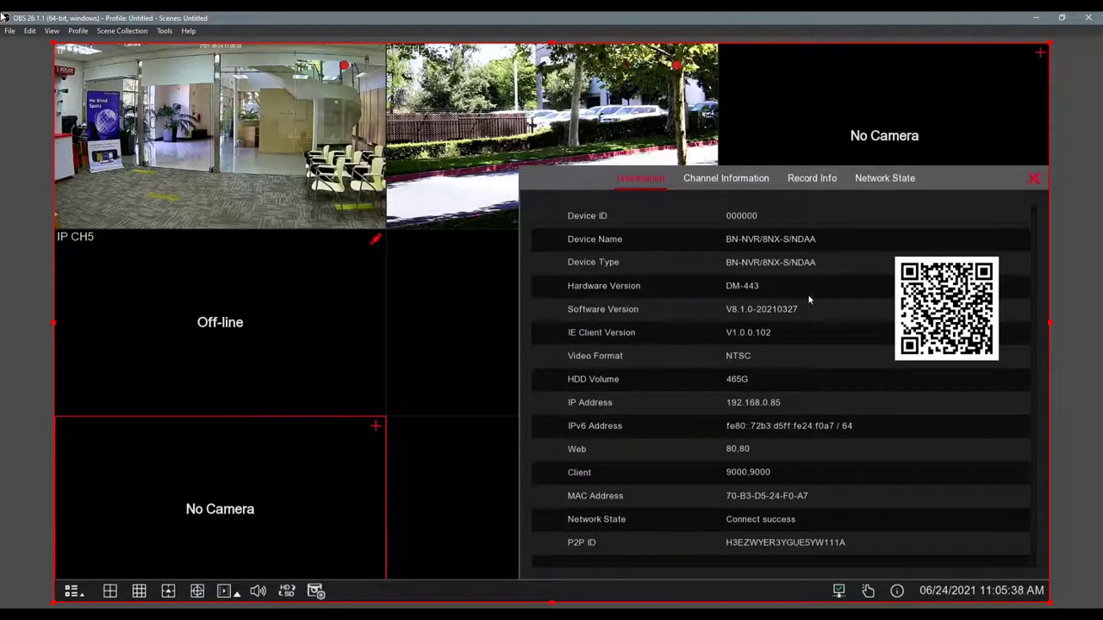
scroll(801, 340, down, 1)
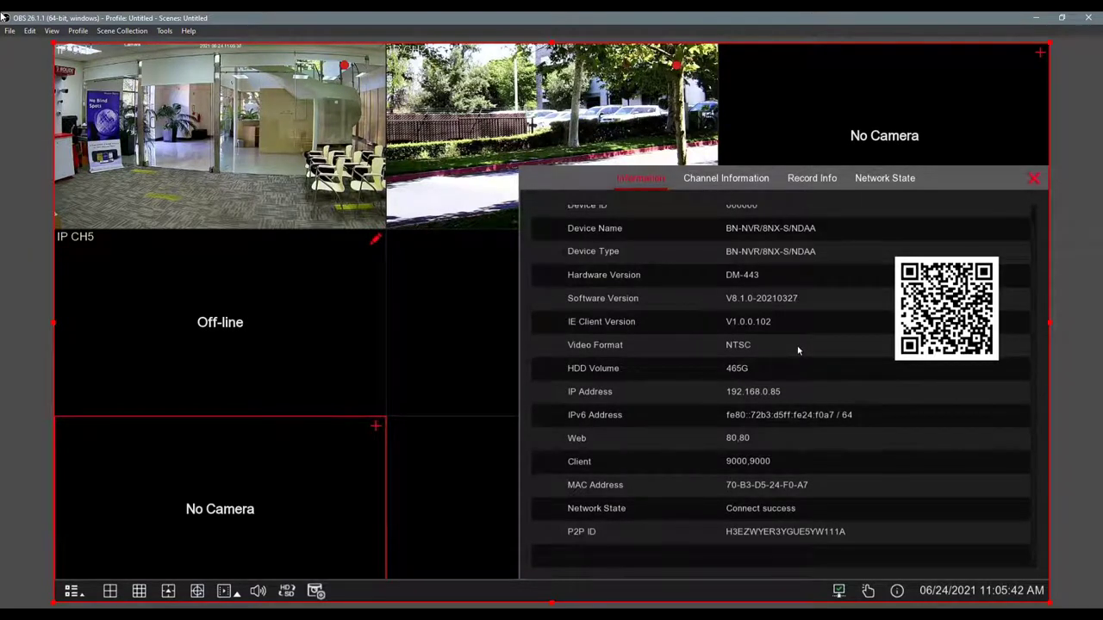
scroll(798, 350, up, 1)
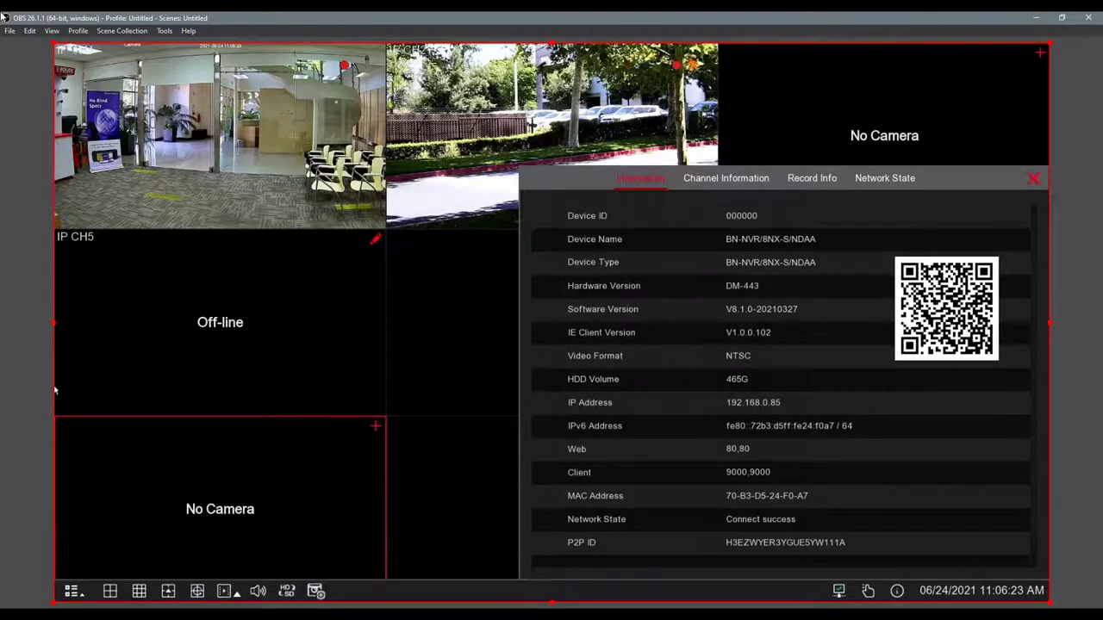
right_click(208, 395)
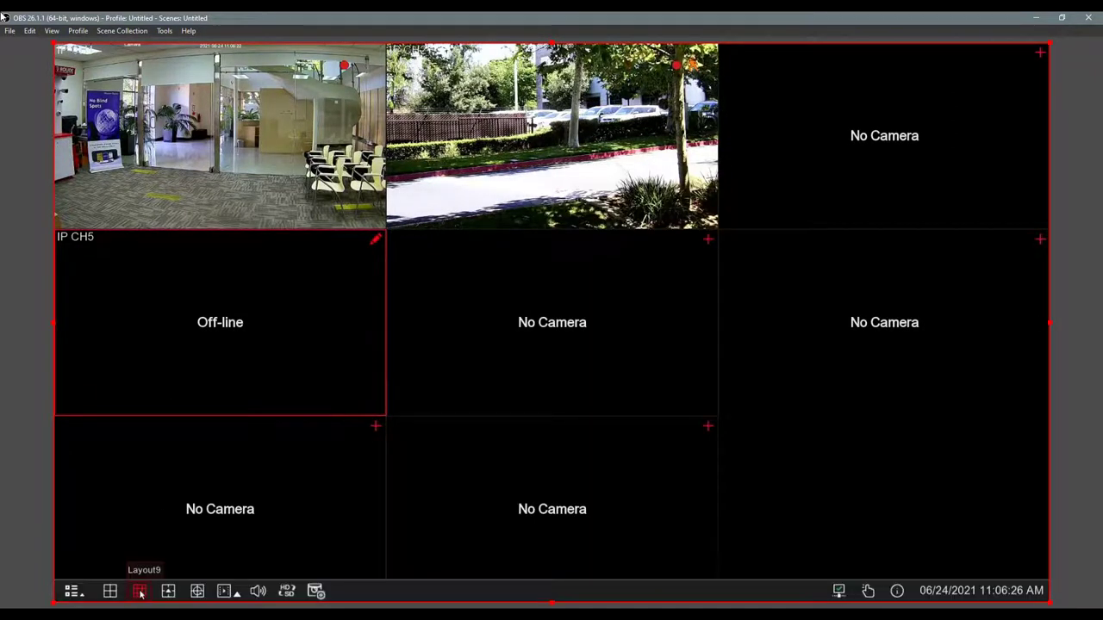
click(73, 592)
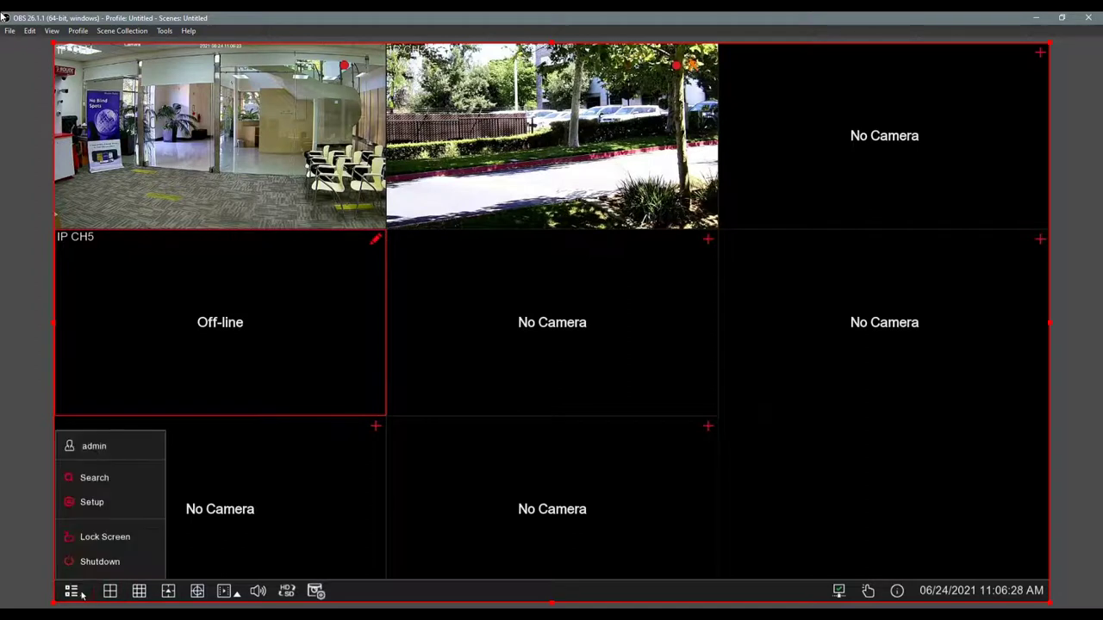
click(105, 498)
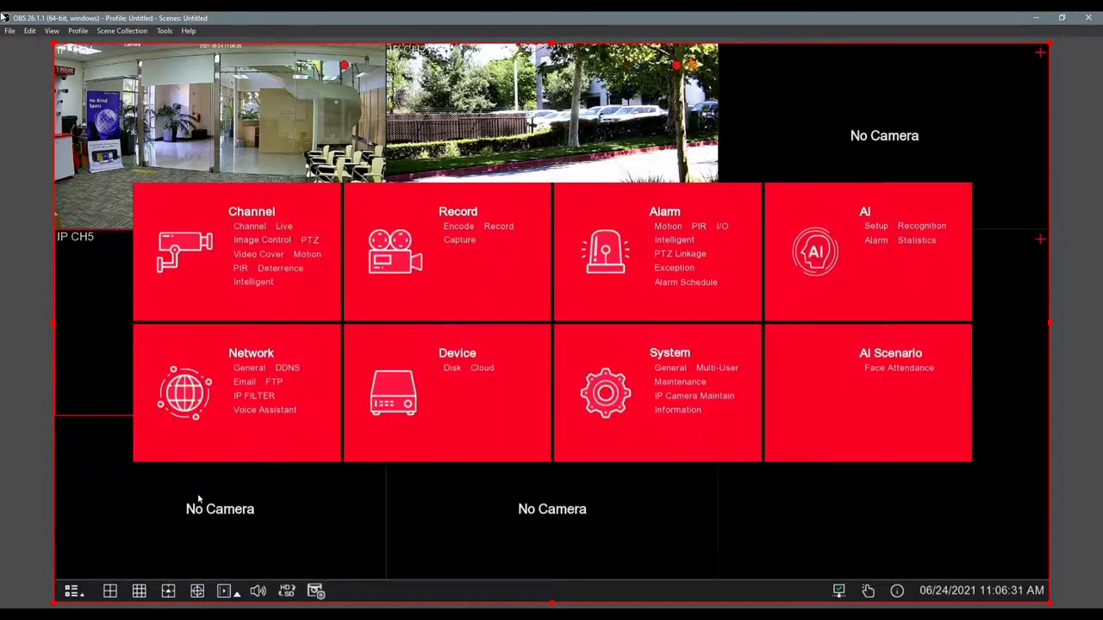
right_click(184, 551)
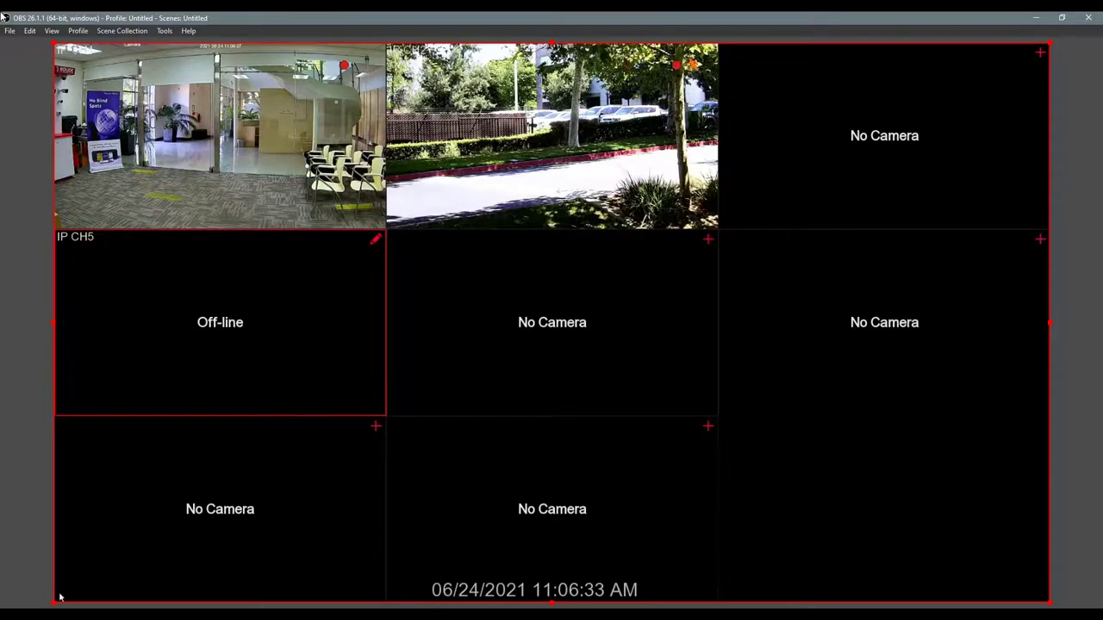
Step: Open the recorder's System setup and view the general date, time, NTP and DST settings
click(86, 593)
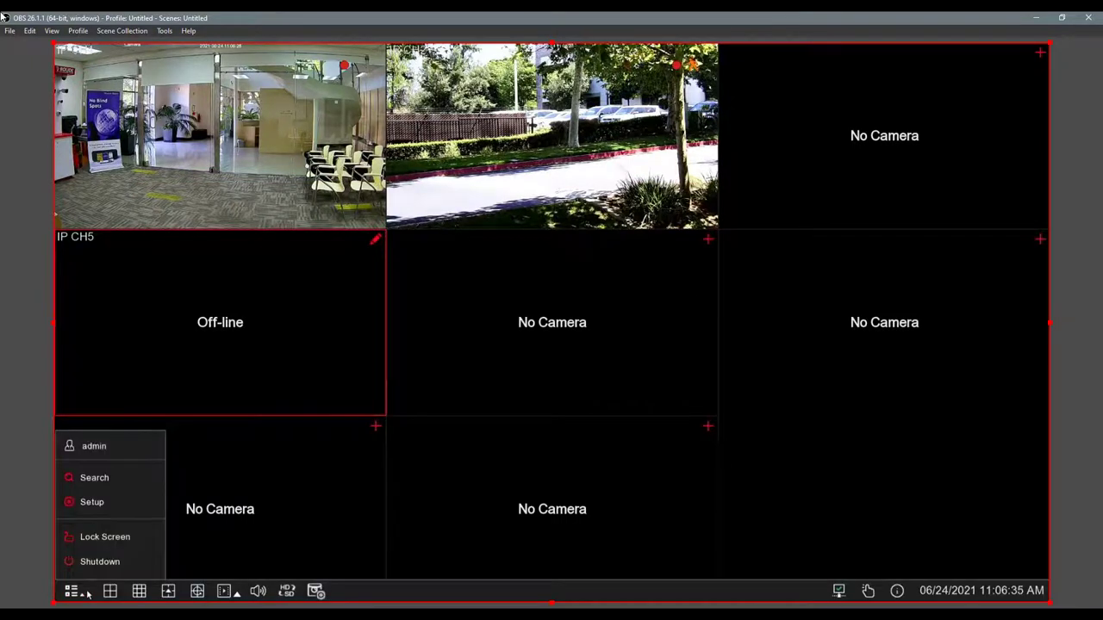
click(88, 502)
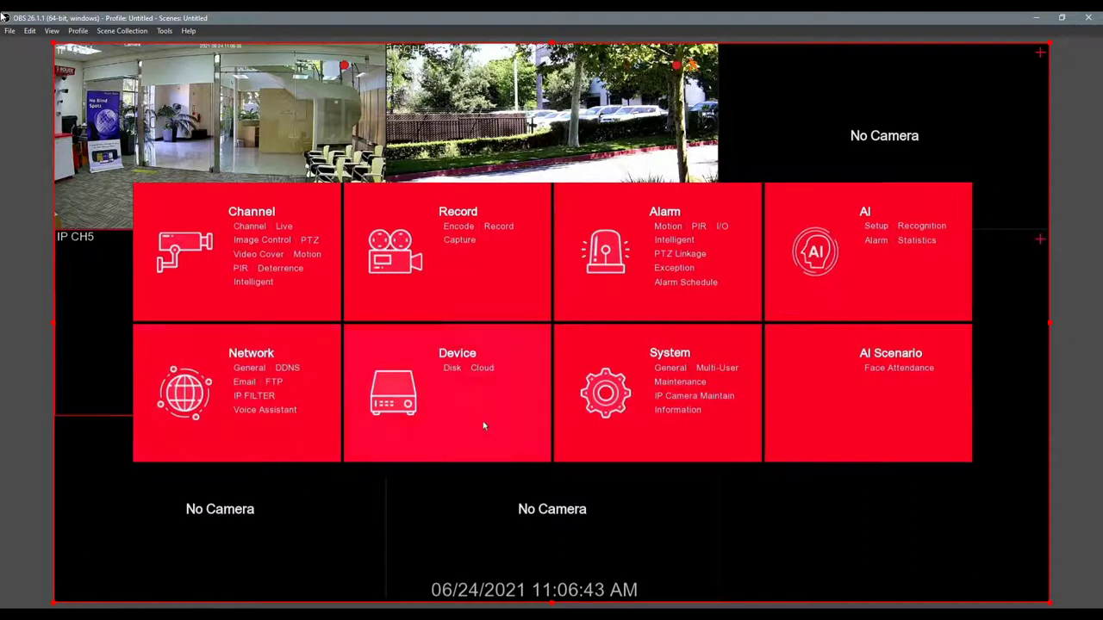
click(679, 355)
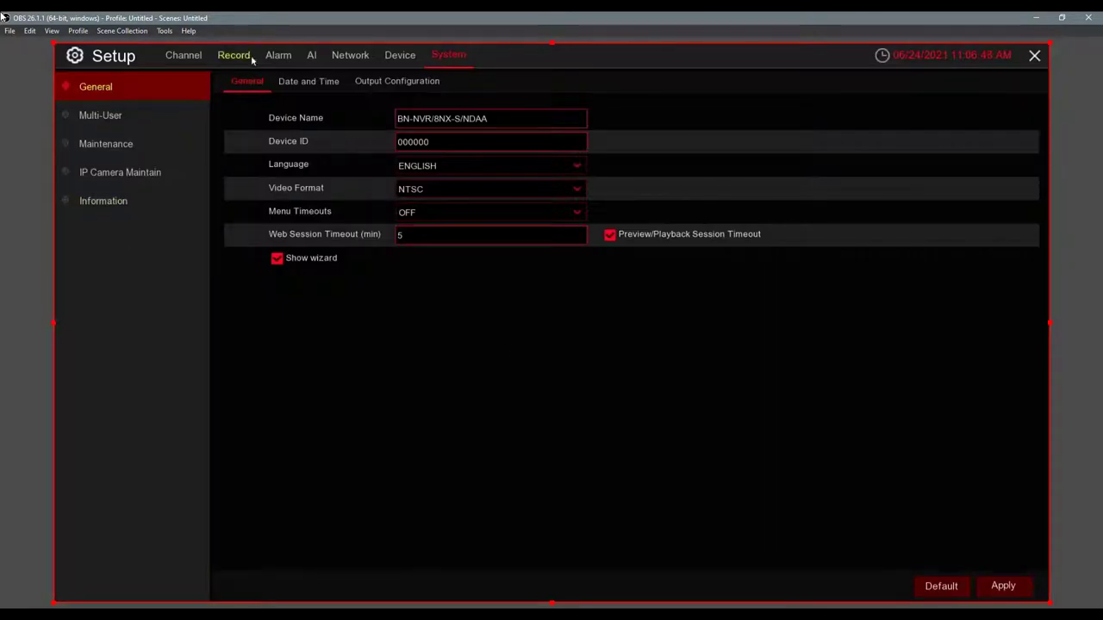
click(329, 87)
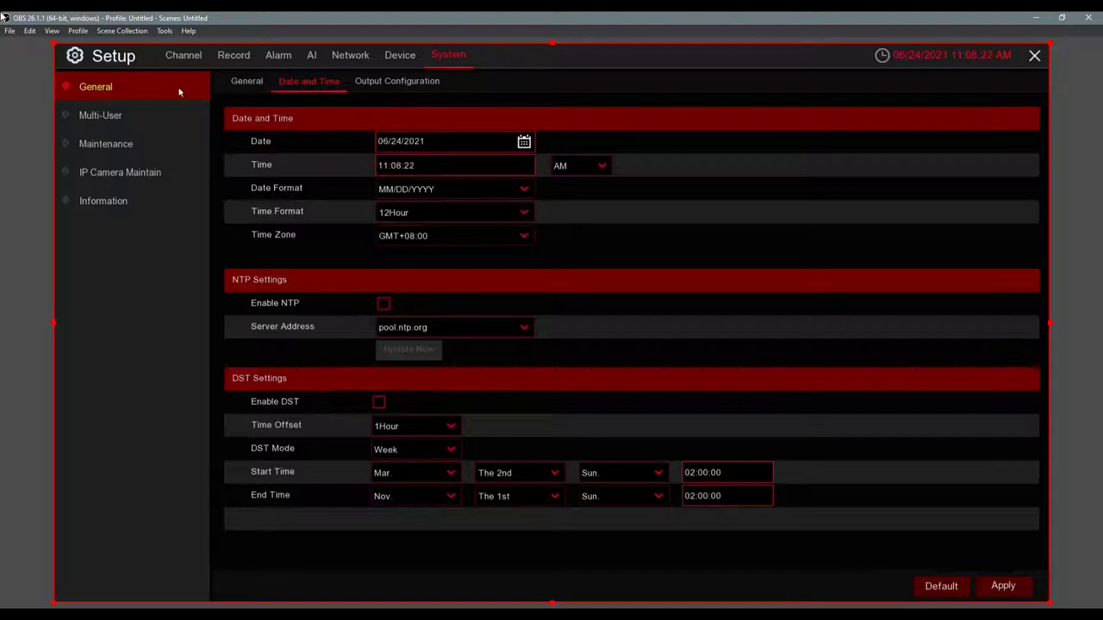
Step: View the multi-user accounts, open the edit window for user1, and close it without changes
click(156, 123)
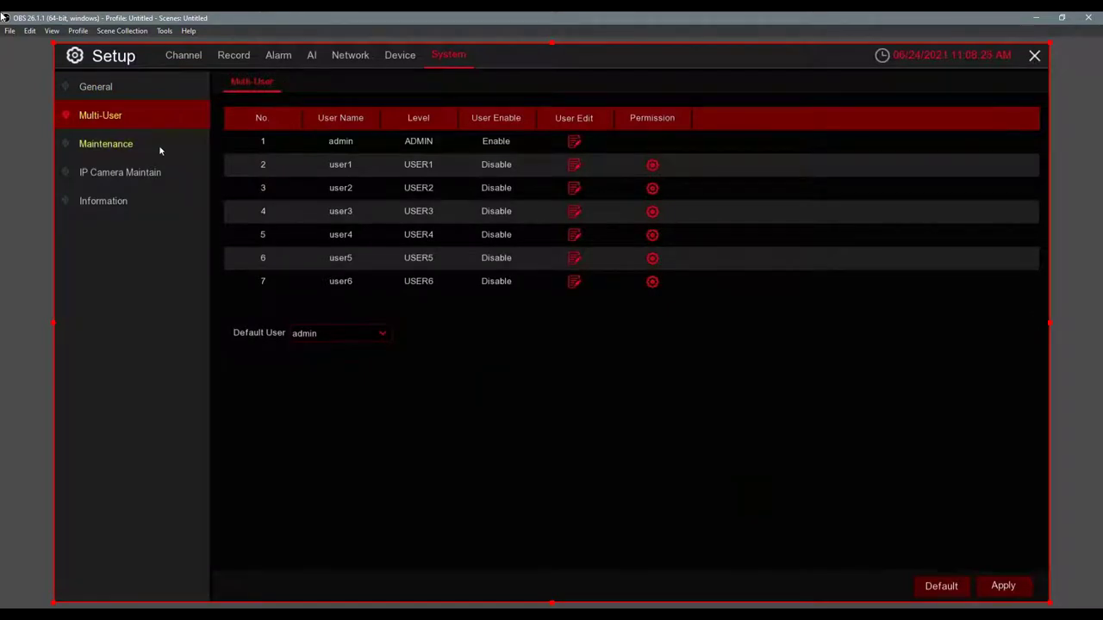
click(543, 171)
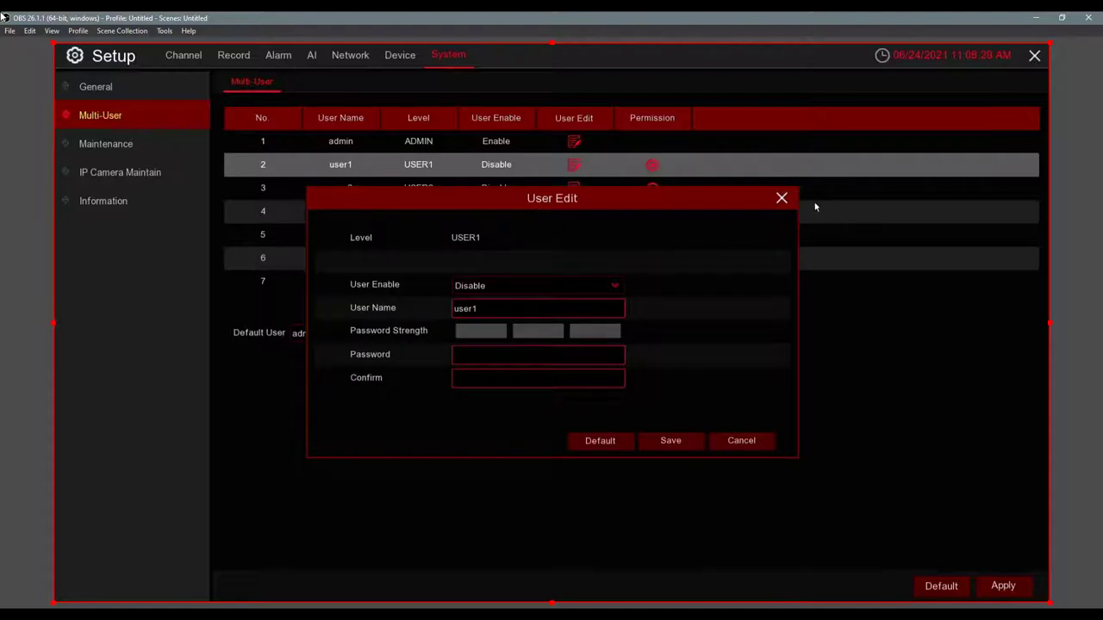
click(782, 199)
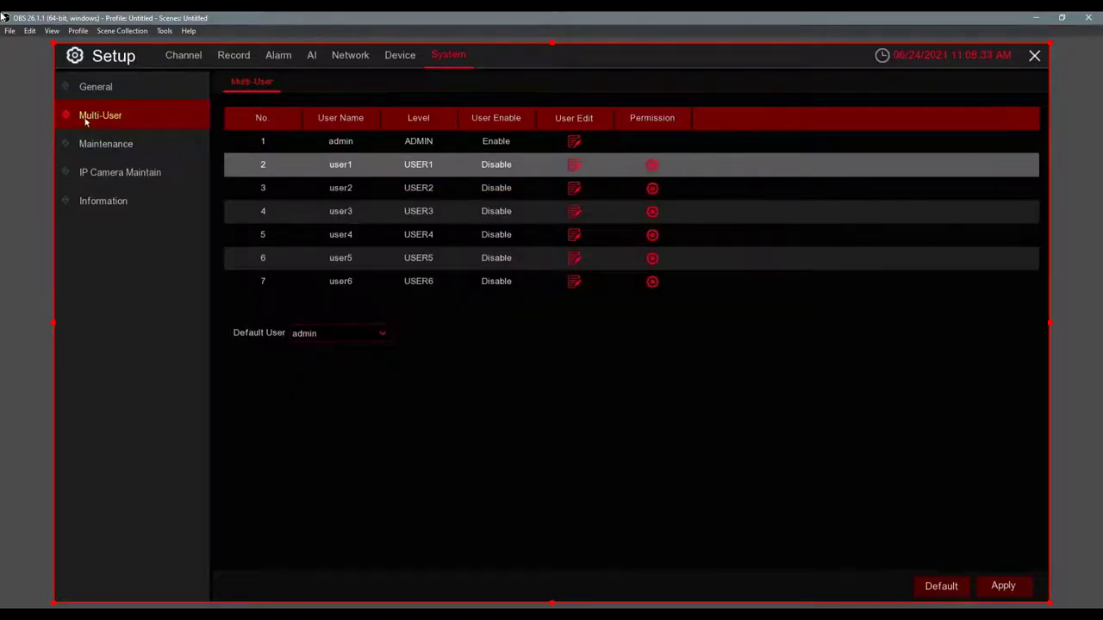
Step: Check the available VGA/HDMI resolutions in the general output configuration without selecting a different one
click(89, 93)
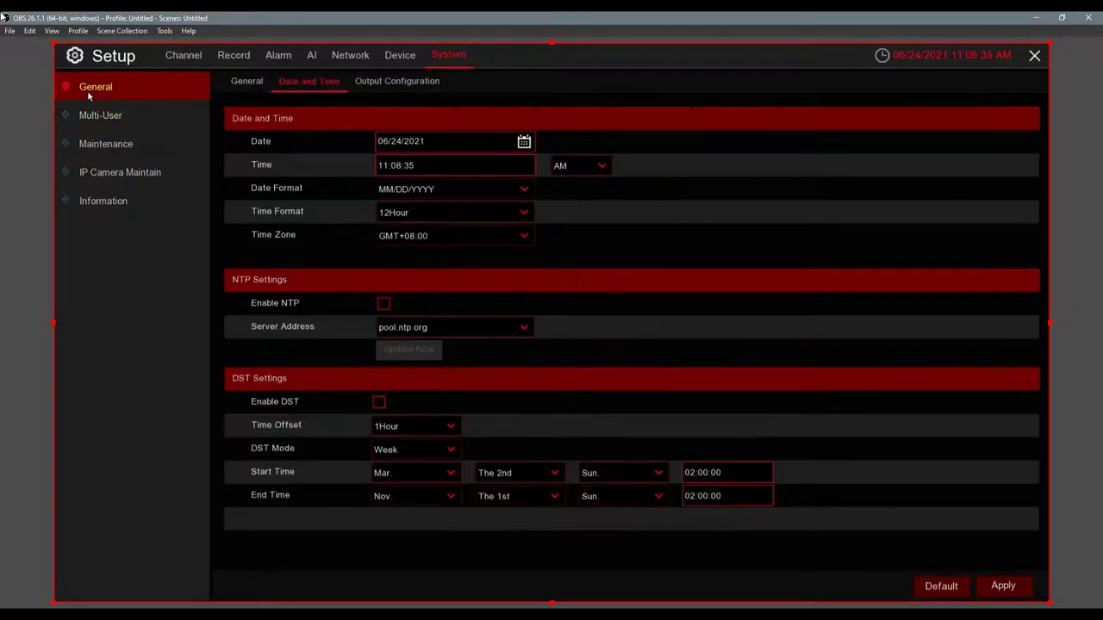
click(391, 90)
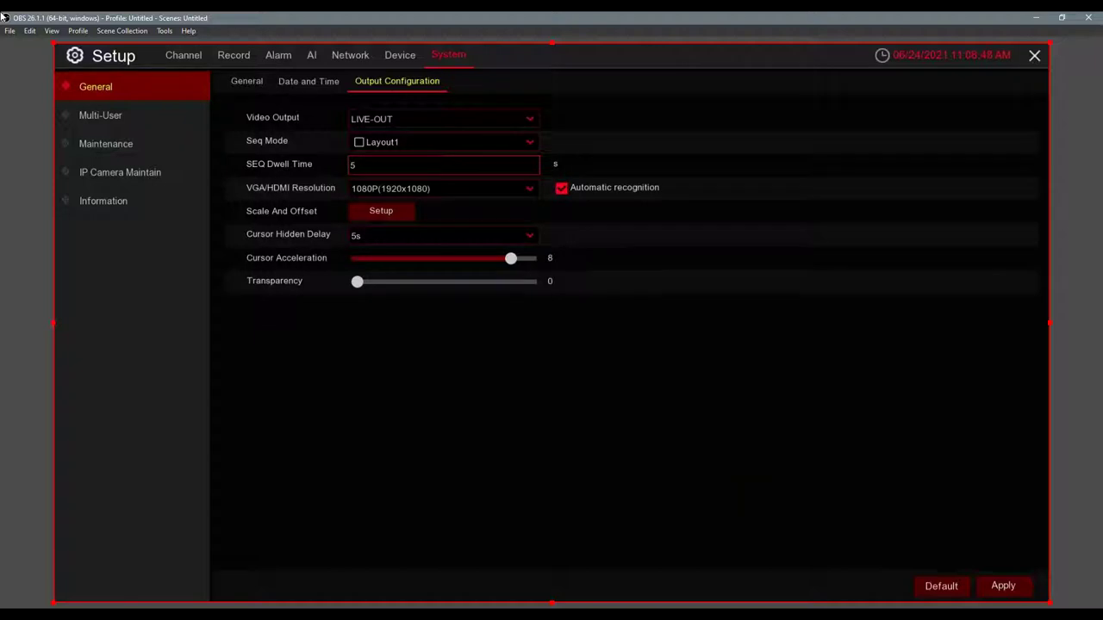
click(532, 193)
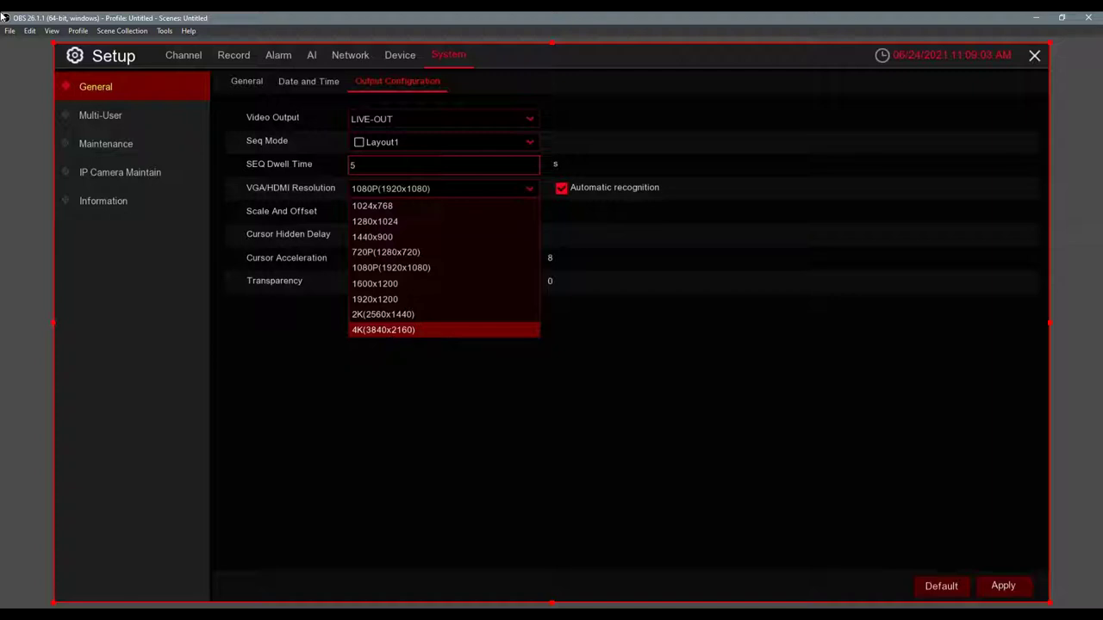
click(411, 368)
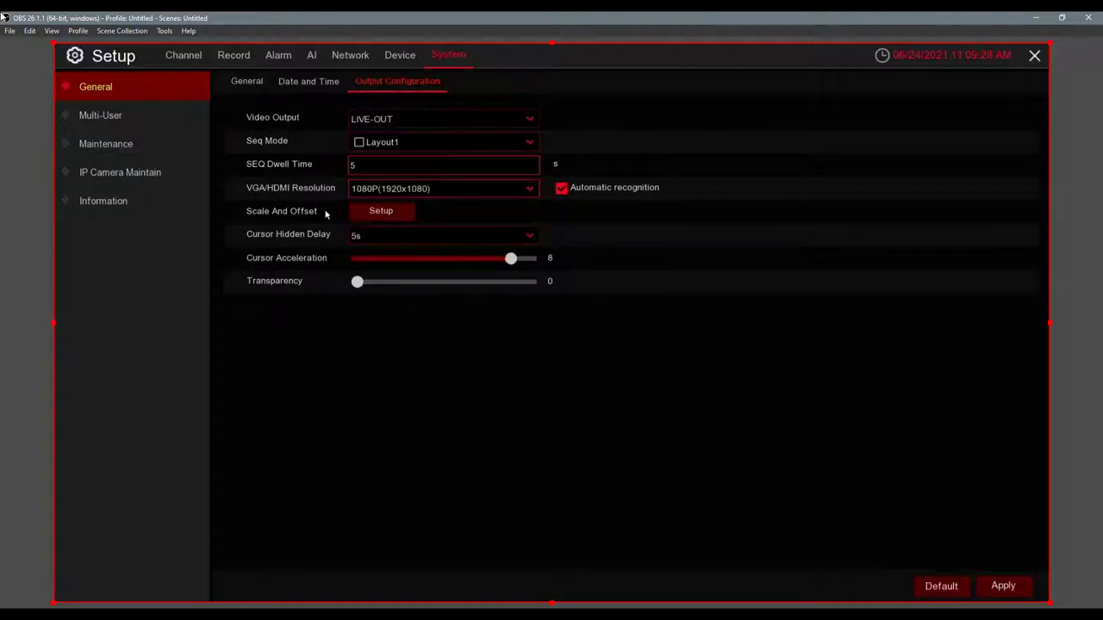
Step: View the IP channel list, check the Switch Mode options in IP CH3's connection information, and cancel without changes
click(185, 58)
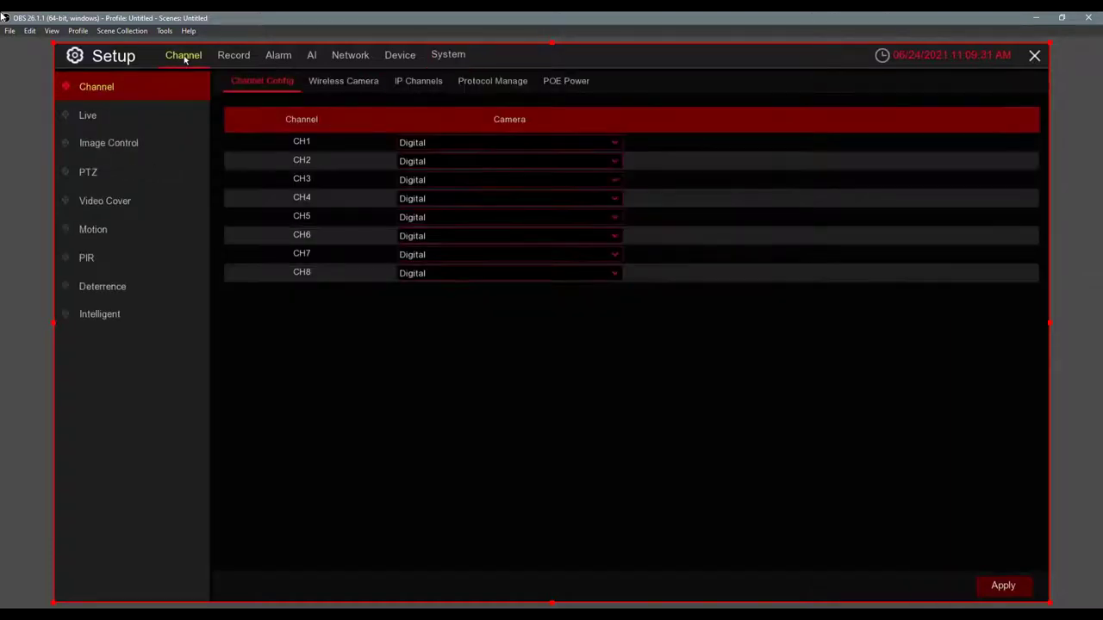
click(423, 82)
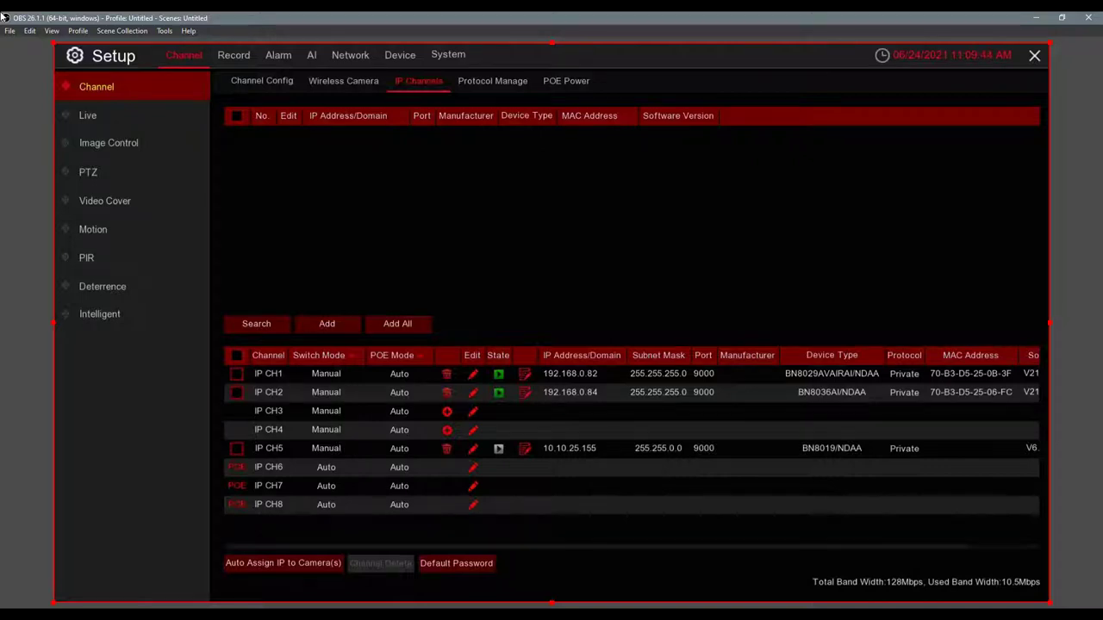
click(473, 414)
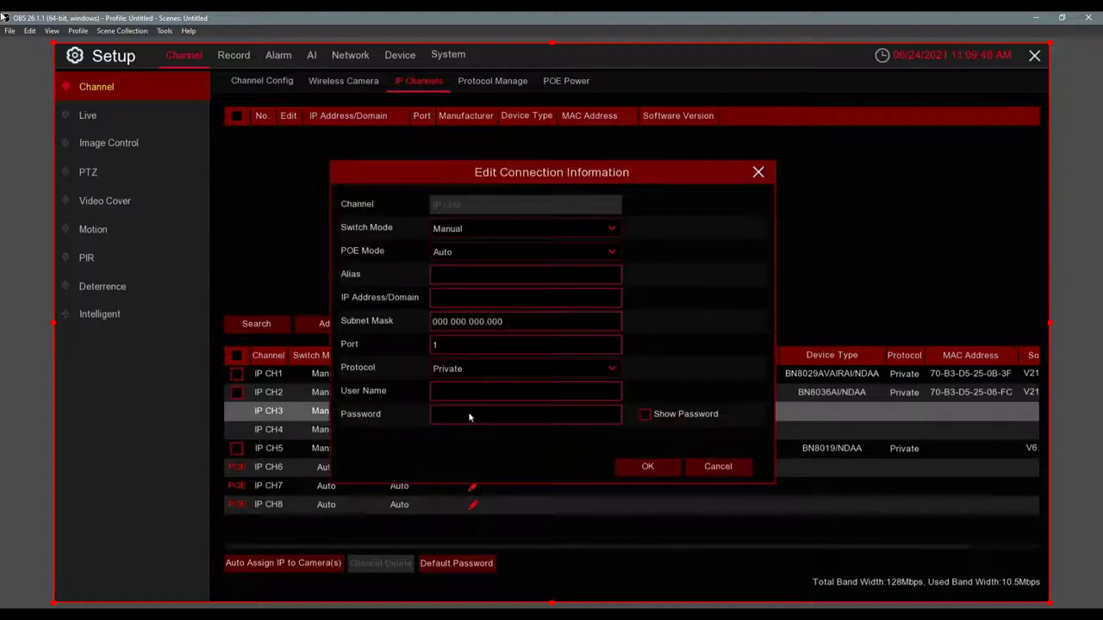
click(578, 229)
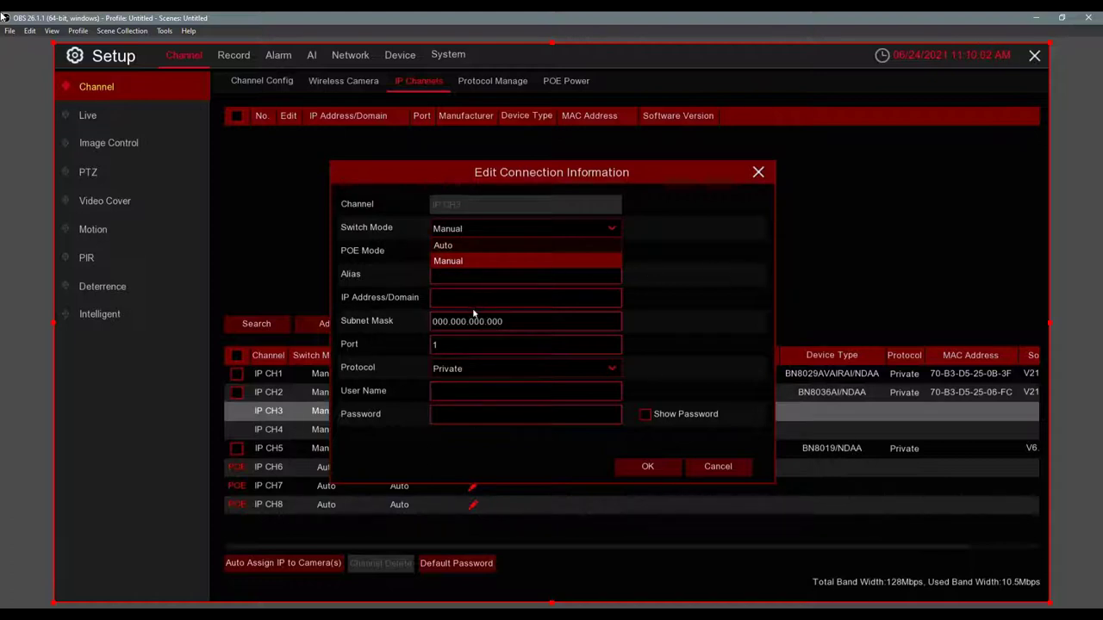
click(732, 473)
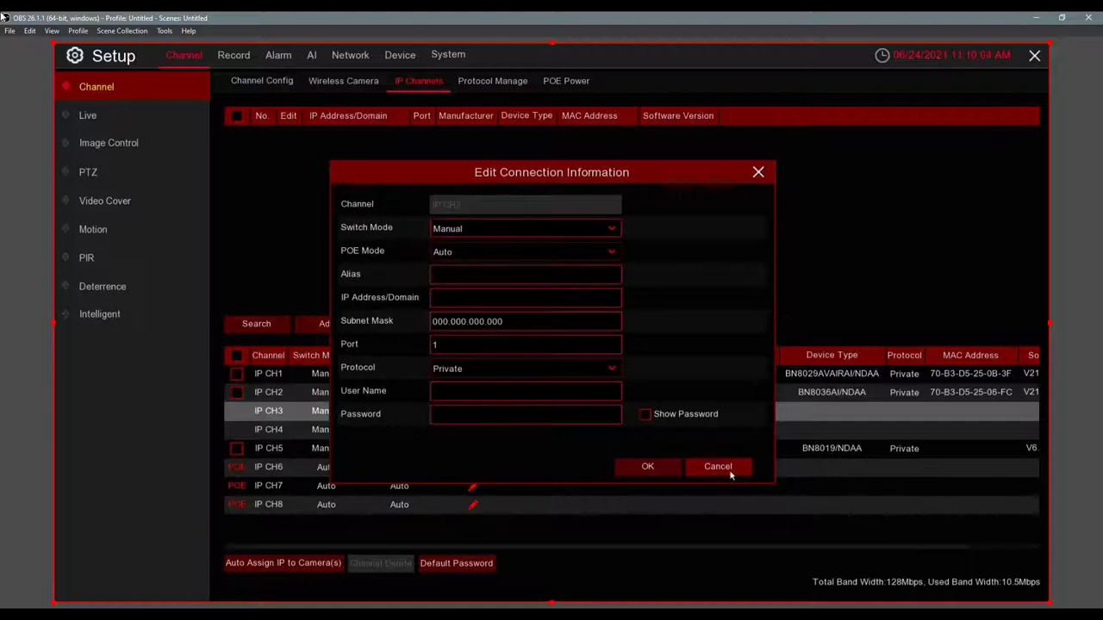
click(719, 467)
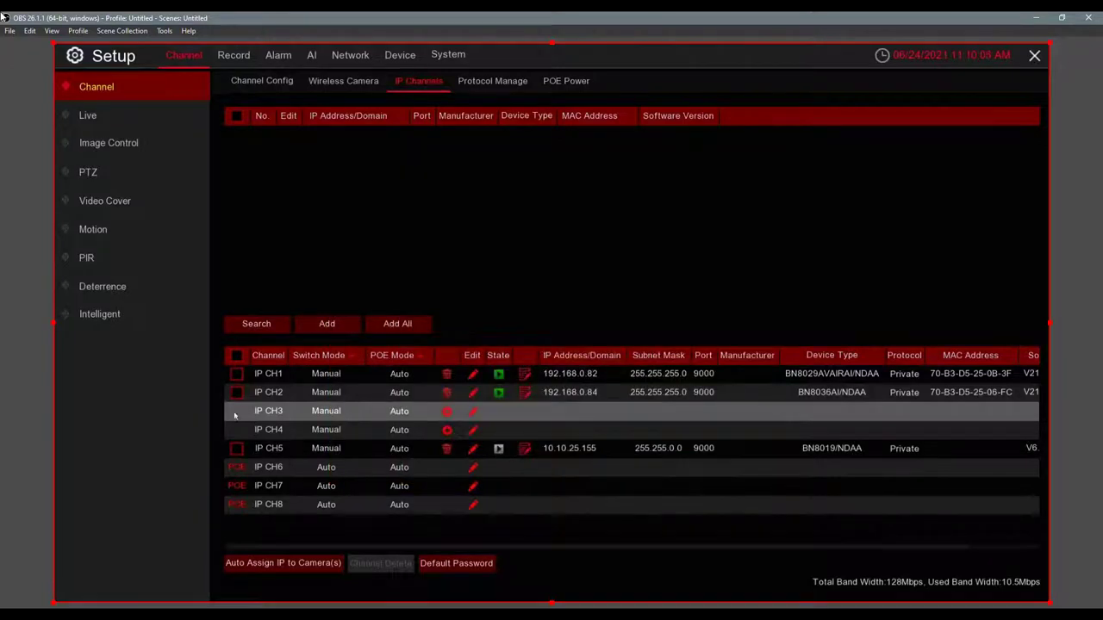
Step: Search the network for IP cameras, and view the PoE power usage page
click(244, 327)
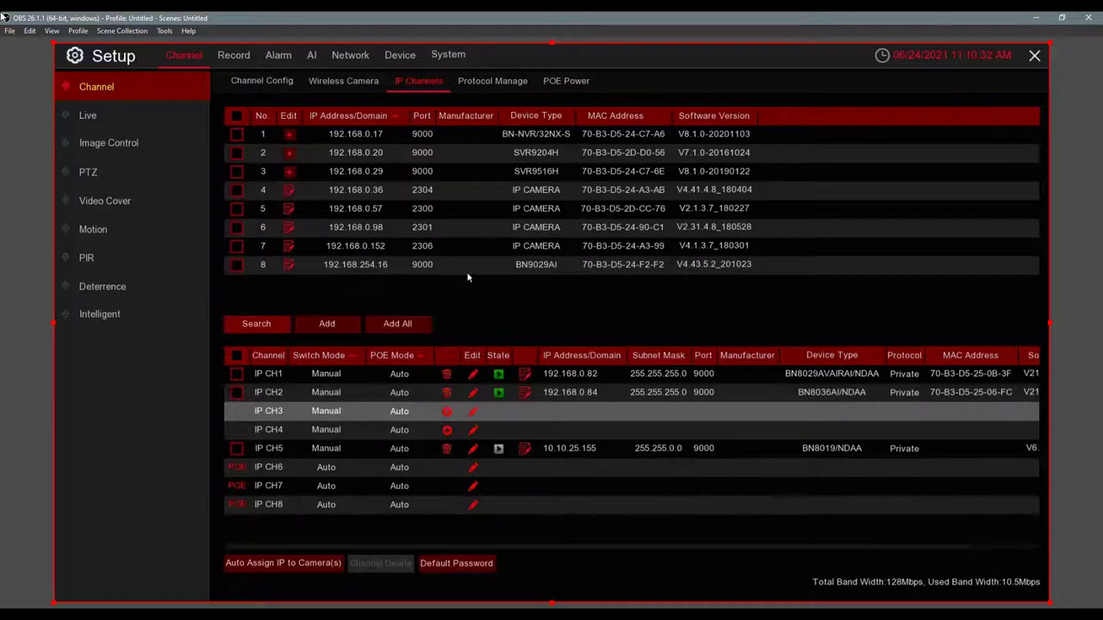
click(560, 83)
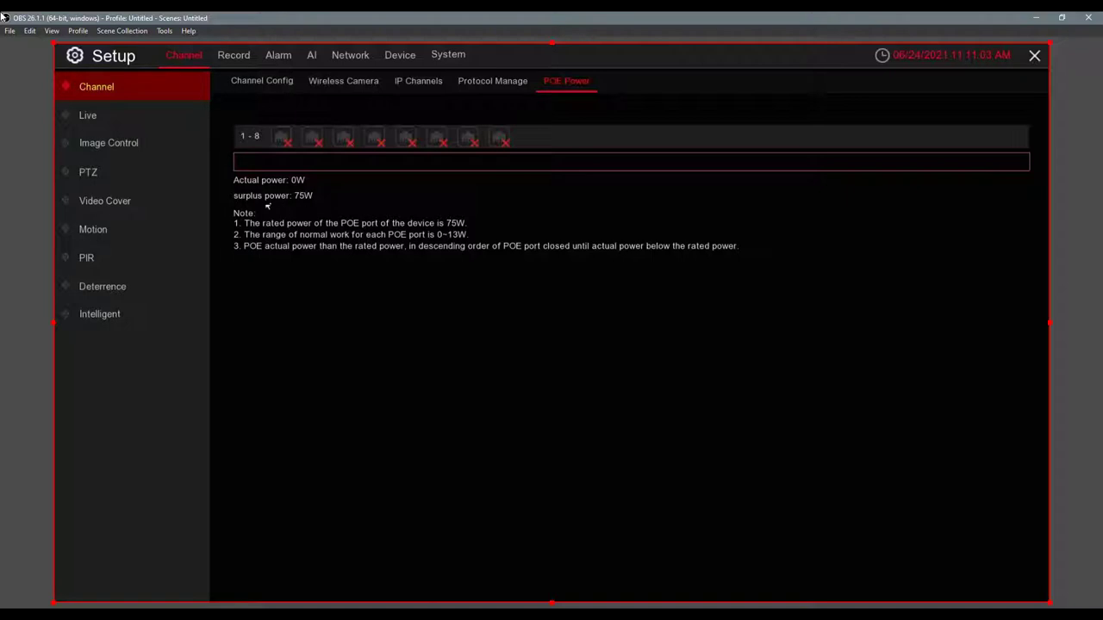
Step: View the channels' Live and Image Control settings and open the image setup of IP CH1
click(127, 126)
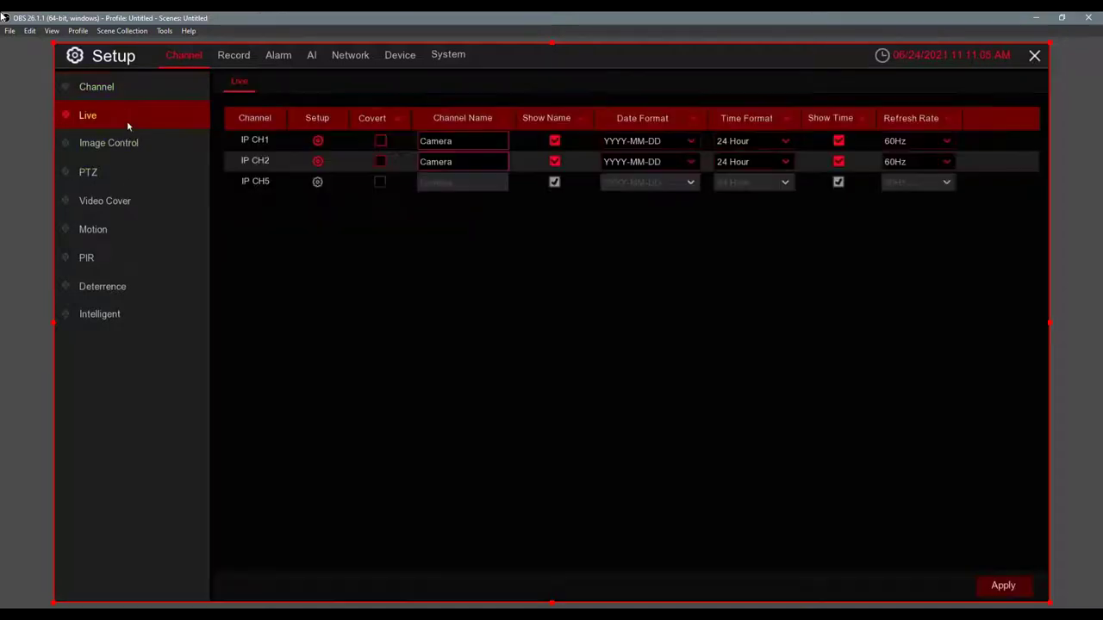
click(171, 152)
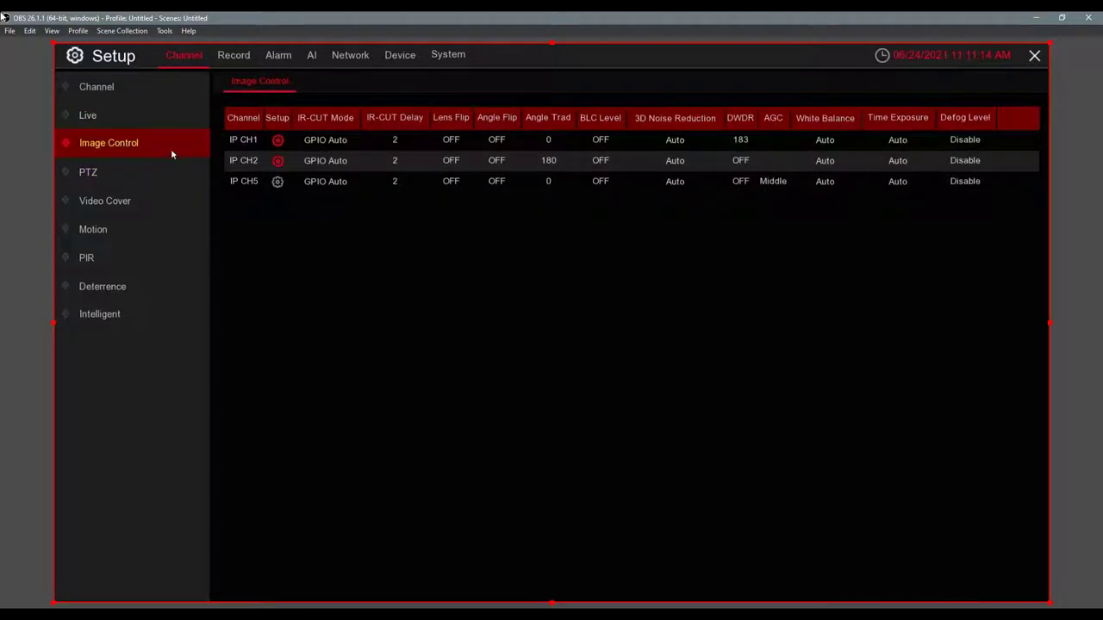
click(277, 140)
Step: Review the mainstream encode settings, then the record switches and the weekly recording schedule of IP CH1
click(221, 56)
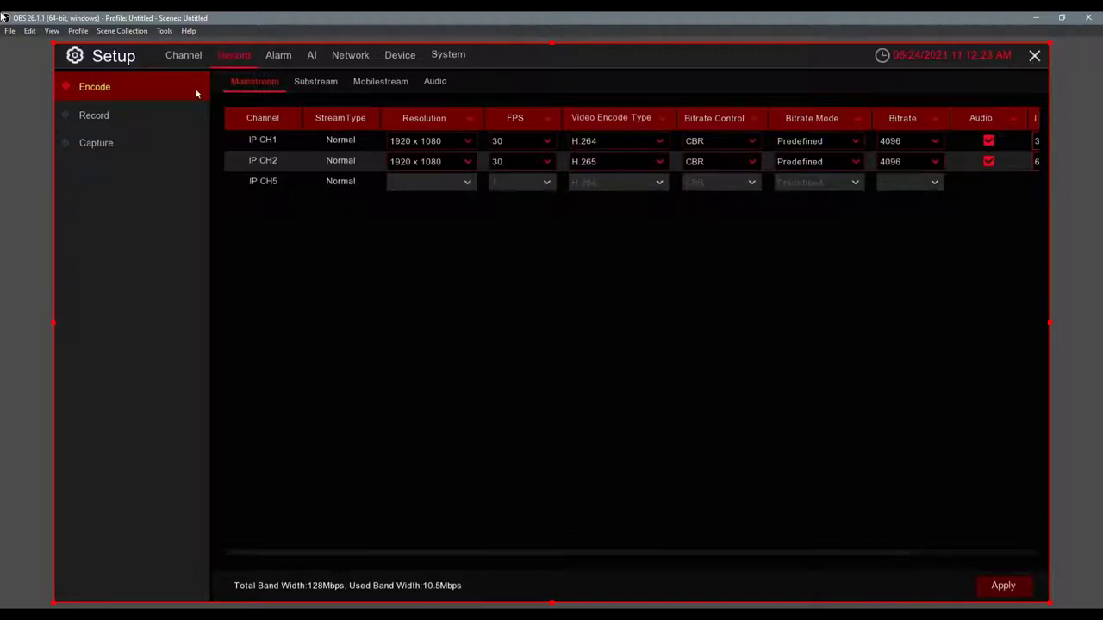
click(175, 128)
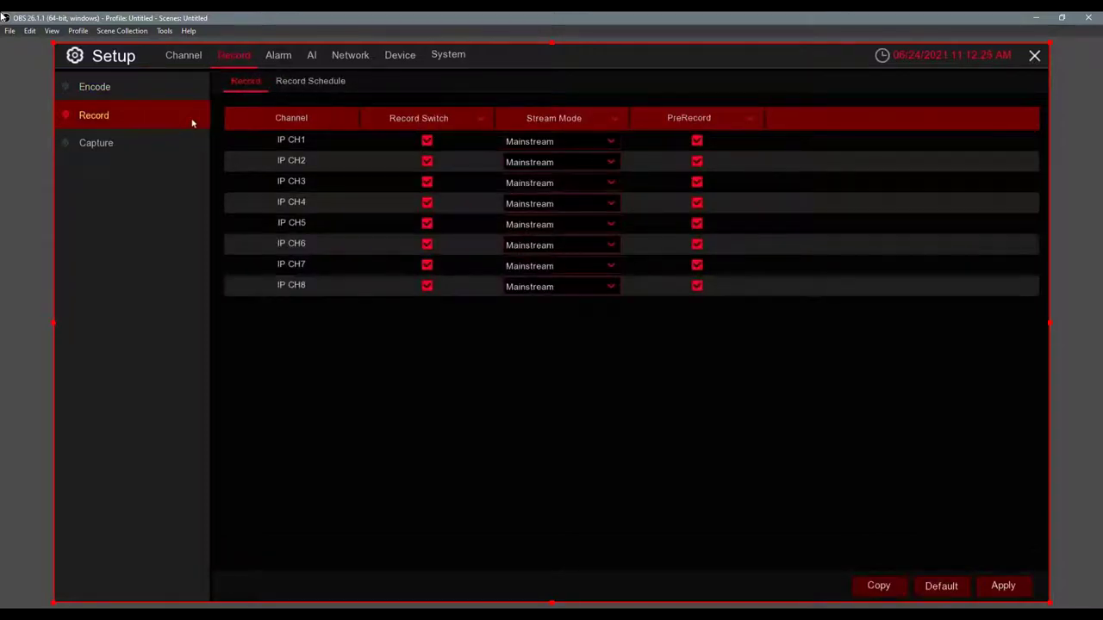
click(343, 90)
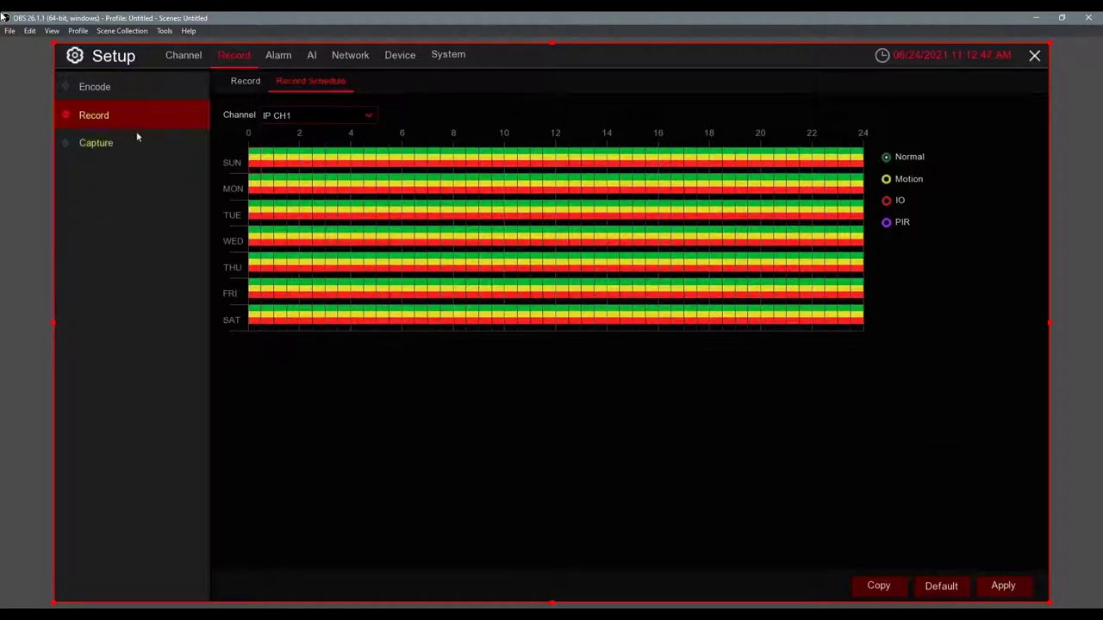
click(240, 78)
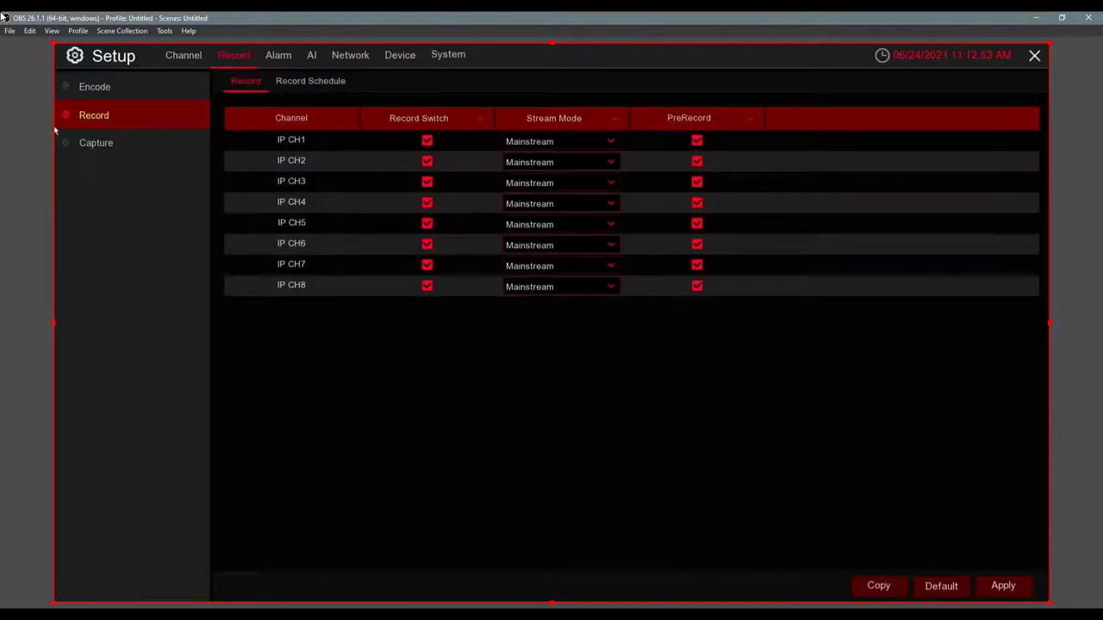
Step: Enable ETR for IP CH1 in the mainstream encode settings and view its added alarm stream row
click(96, 84)
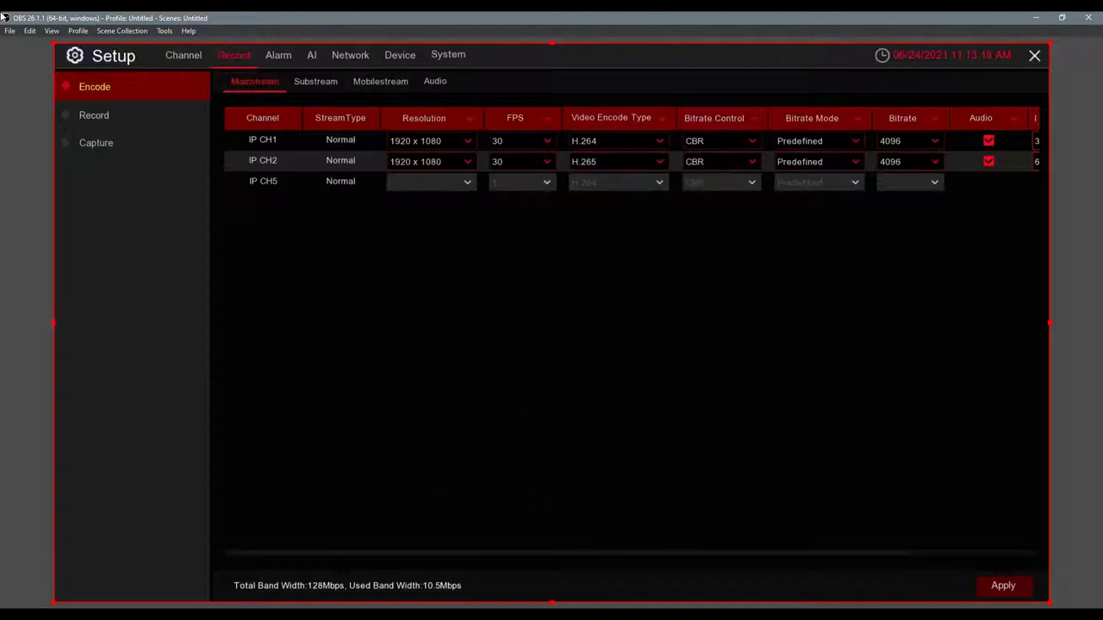
drag(643, 556, 854, 549)
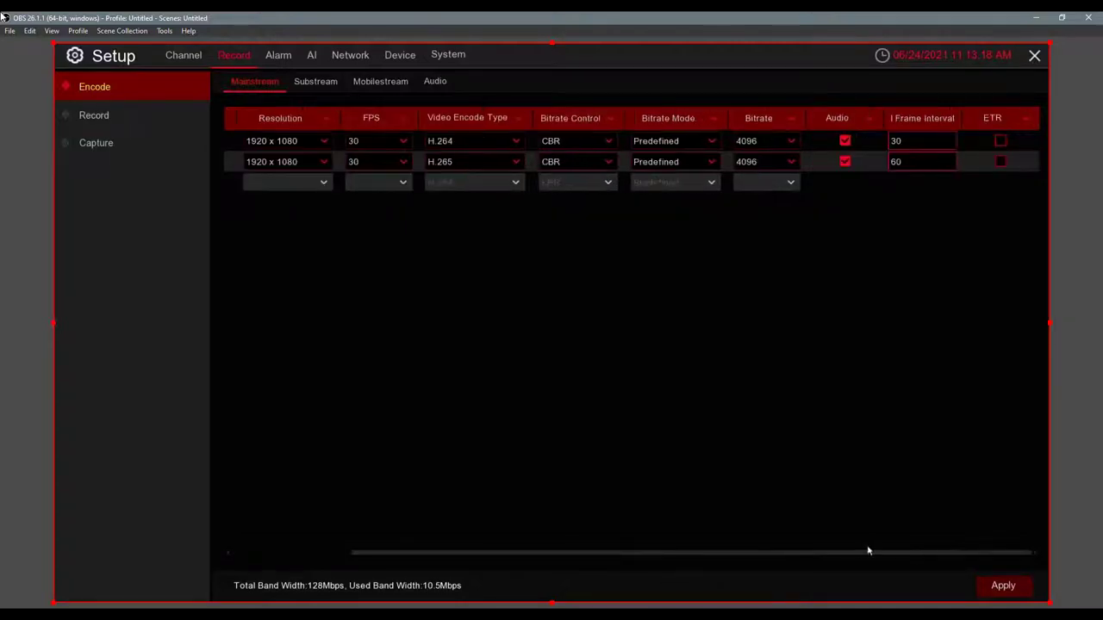
click(1001, 141)
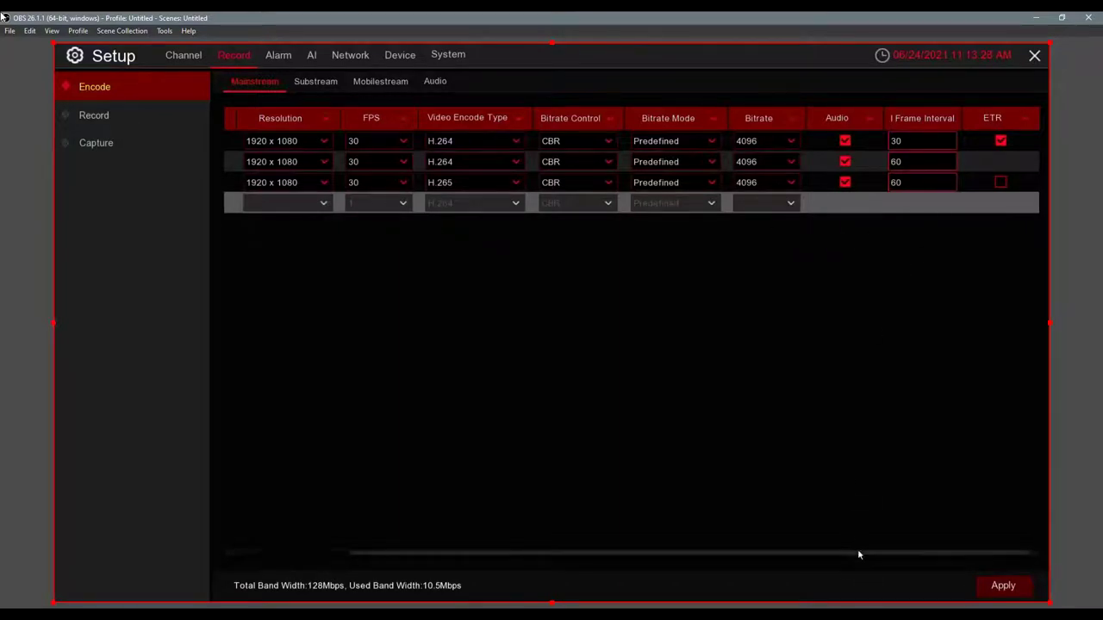
drag(858, 552, 679, 561)
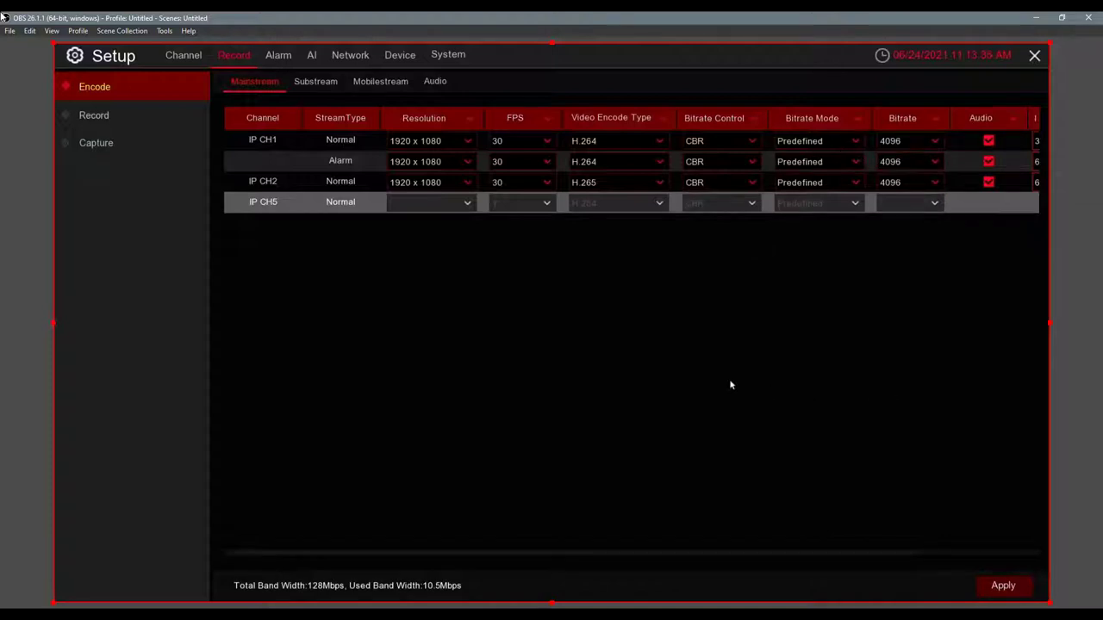
Step: Check the resolution and FPS options of IP CH1's alarm stream without selecting different ones
click(468, 161)
click(467, 163)
click(540, 164)
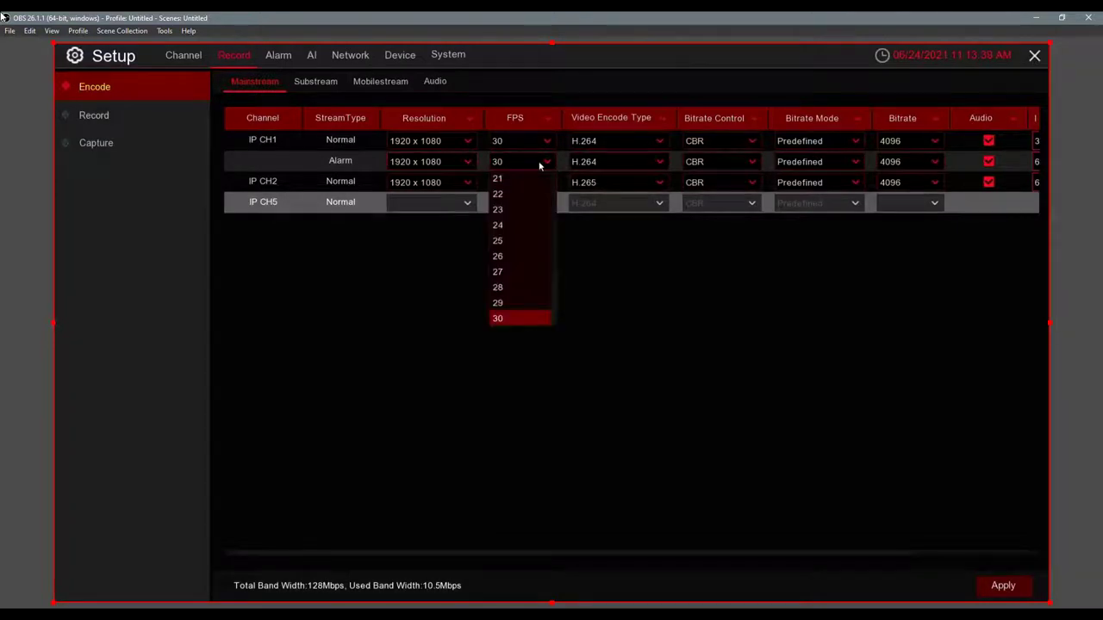
click(541, 165)
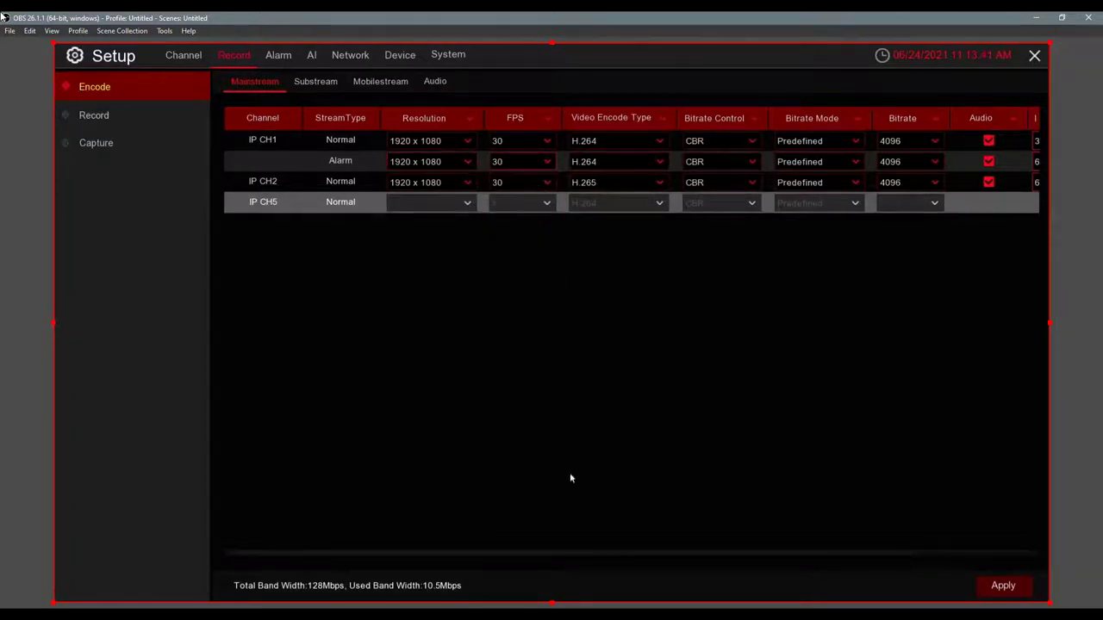
mouse_move(610, 552)
mouse_down()
mouse_move(794, 557)
mouse_move(595, 544)
mouse_up()
Step: Open IP CH2's motion detection setup, clear the whole detection grid, select all of it again, and leave the setup
click(198, 57)
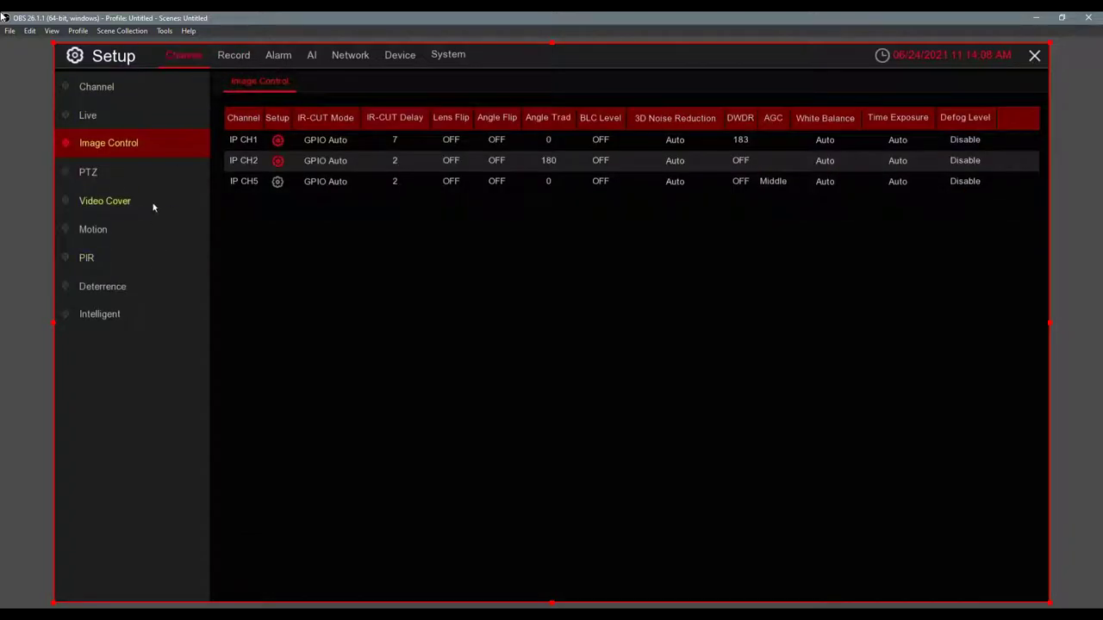
click(153, 229)
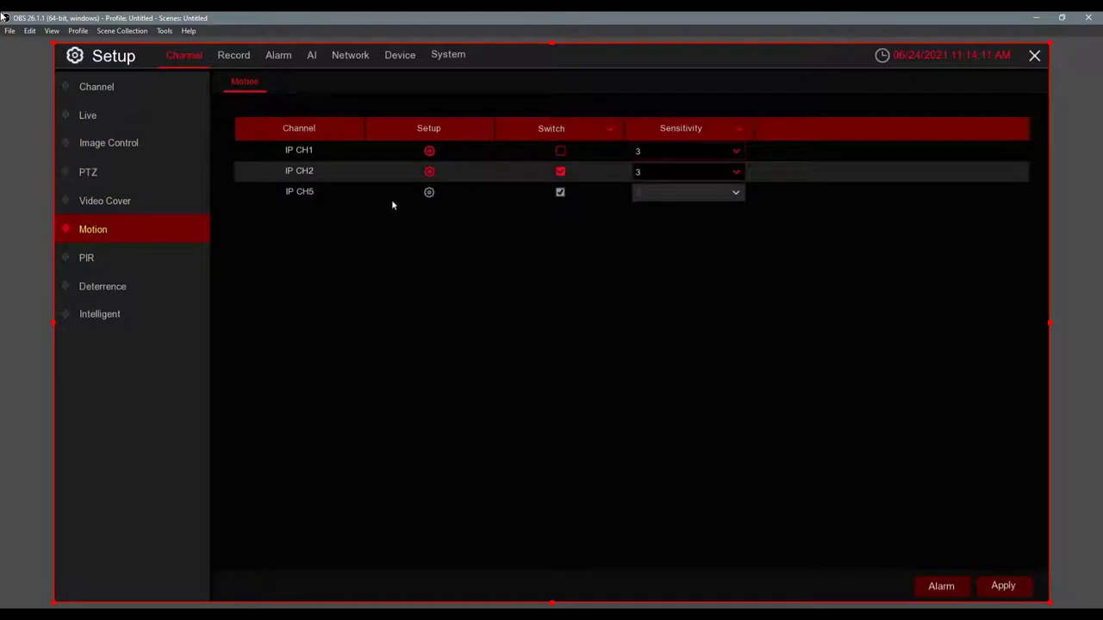
click(429, 172)
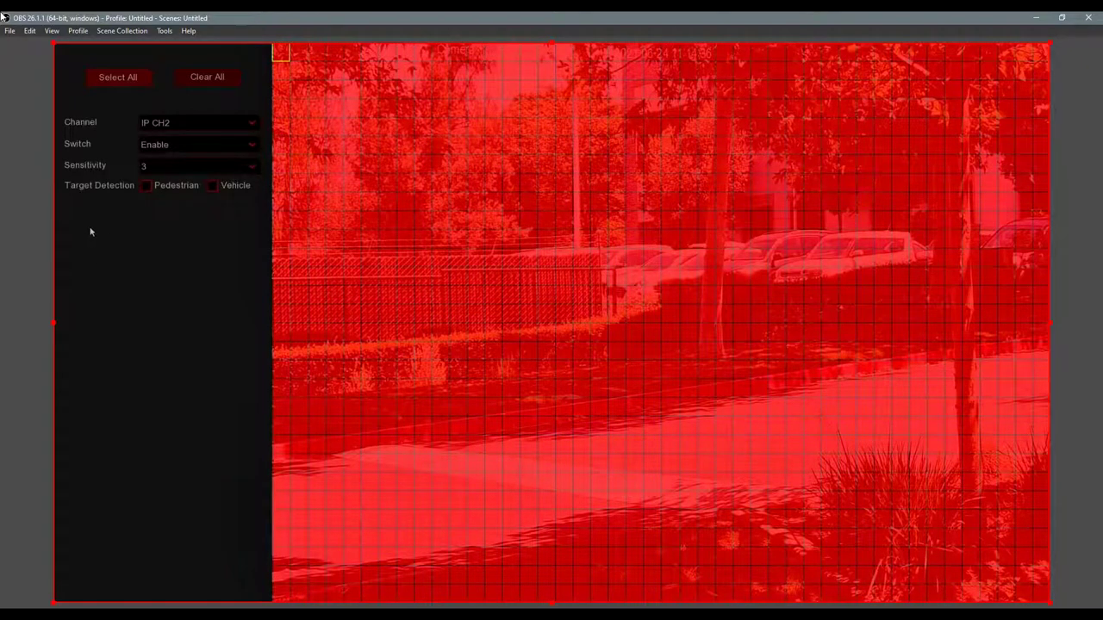
click(203, 77)
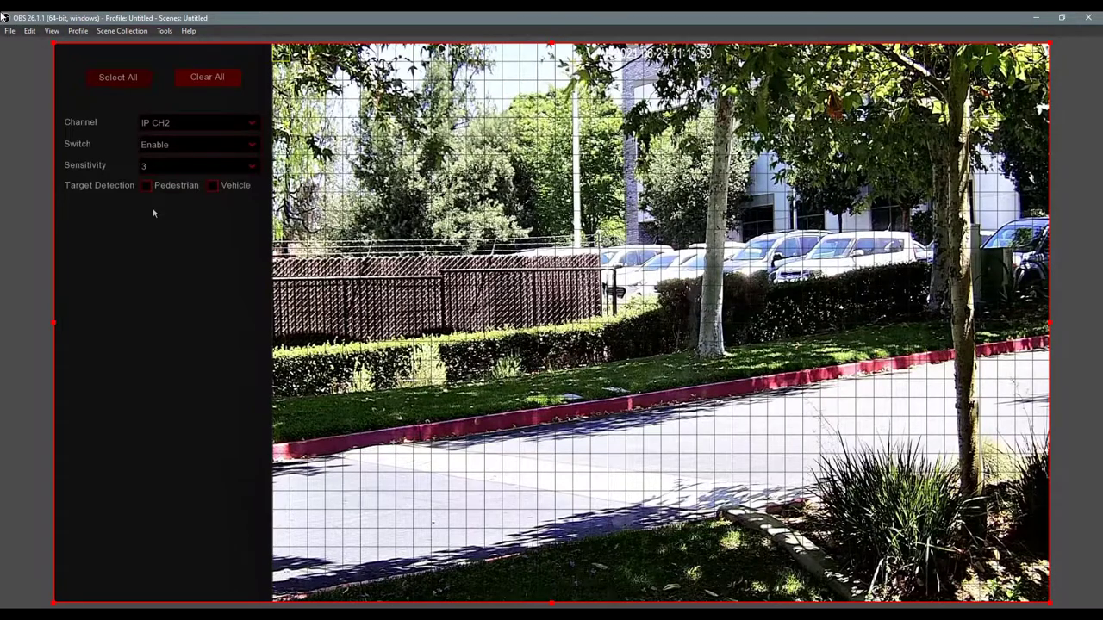
click(114, 79)
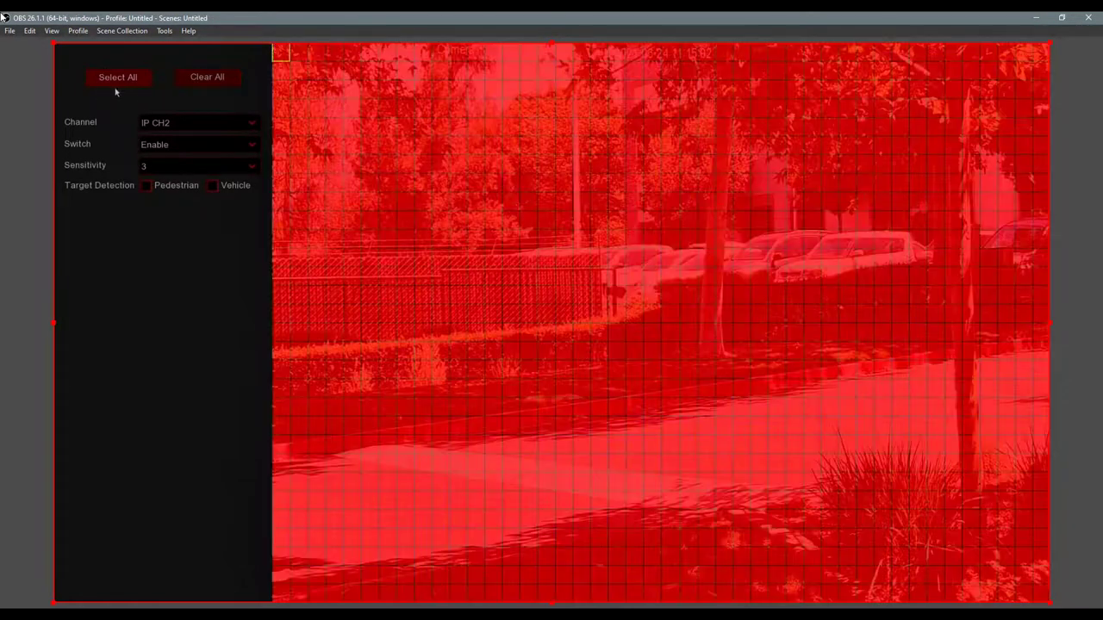
right_click(376, 232)
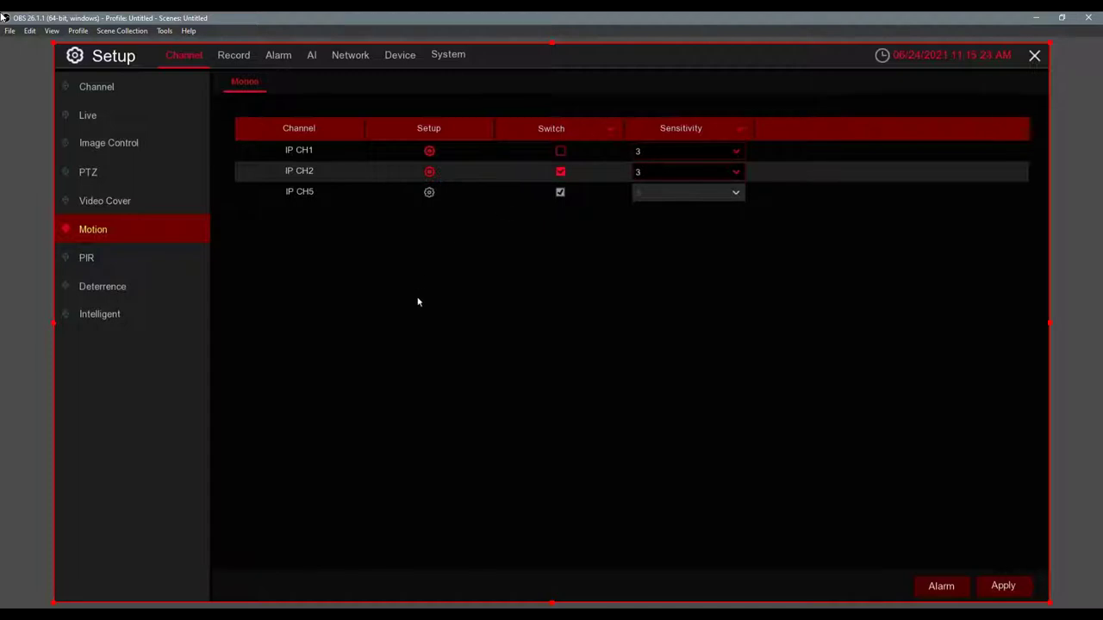
Step: Leave the setup pages and return to the live view
right_click(232, 168)
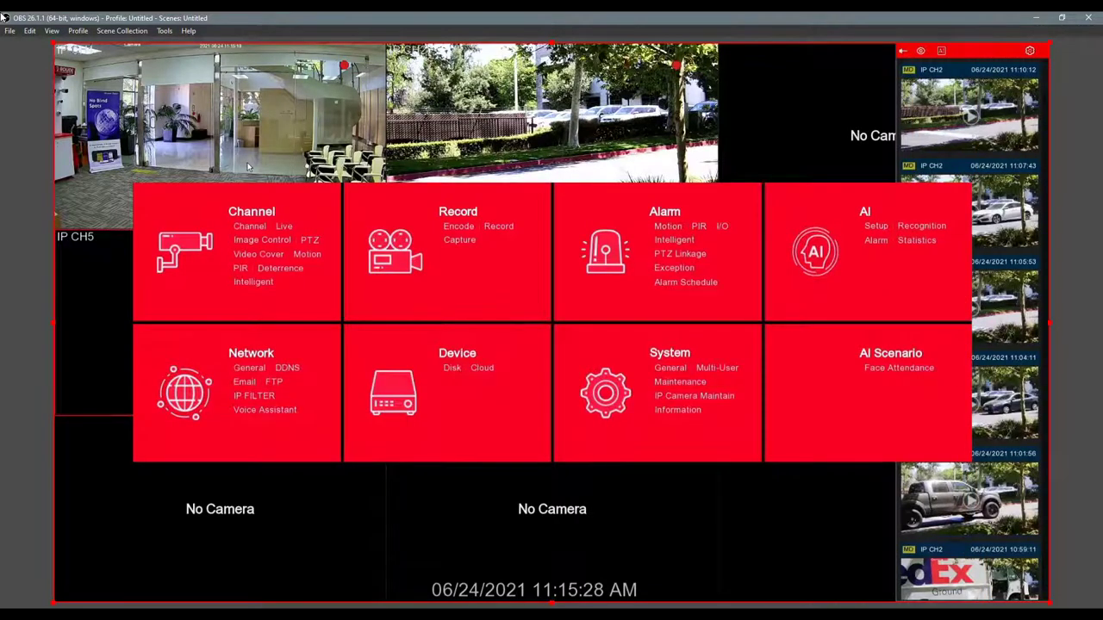
right_click(517, 185)
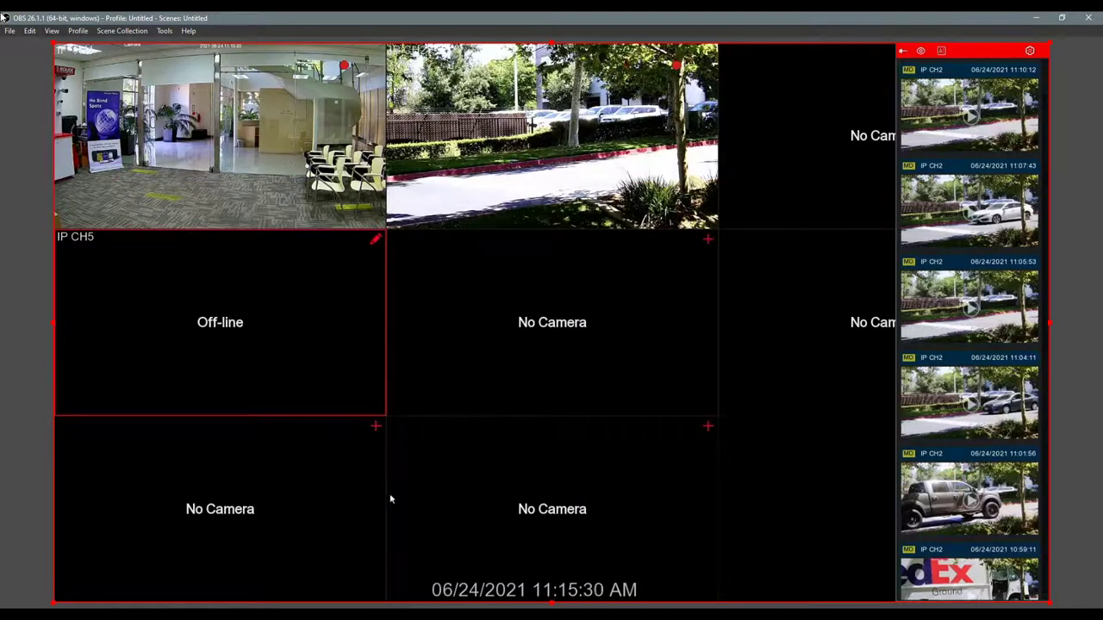
click(83, 592)
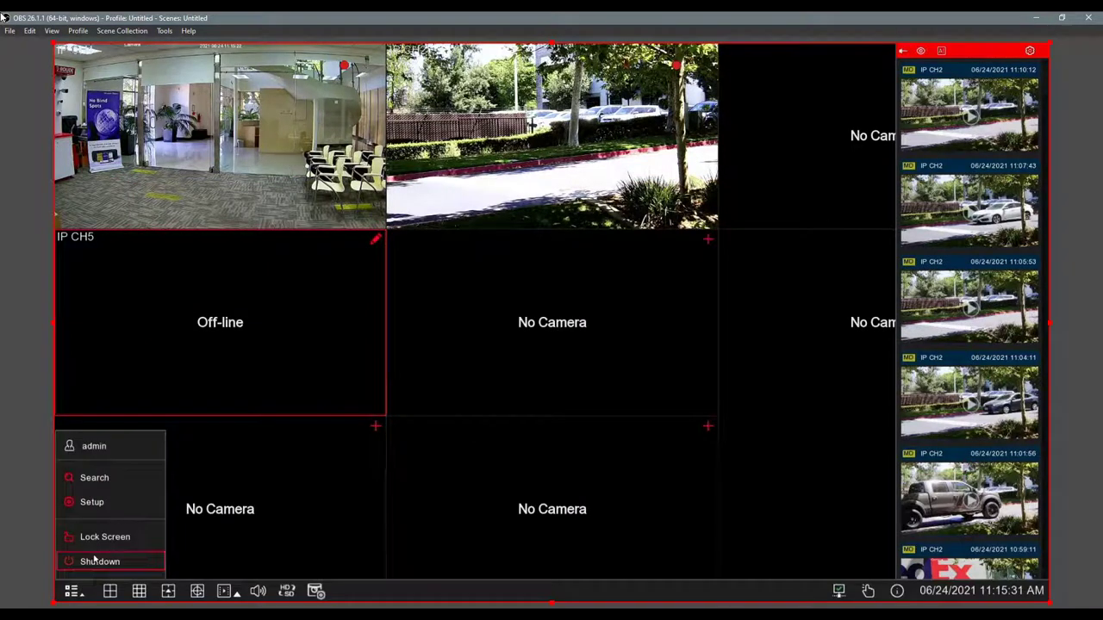
click(91, 503)
right_click(101, 570)
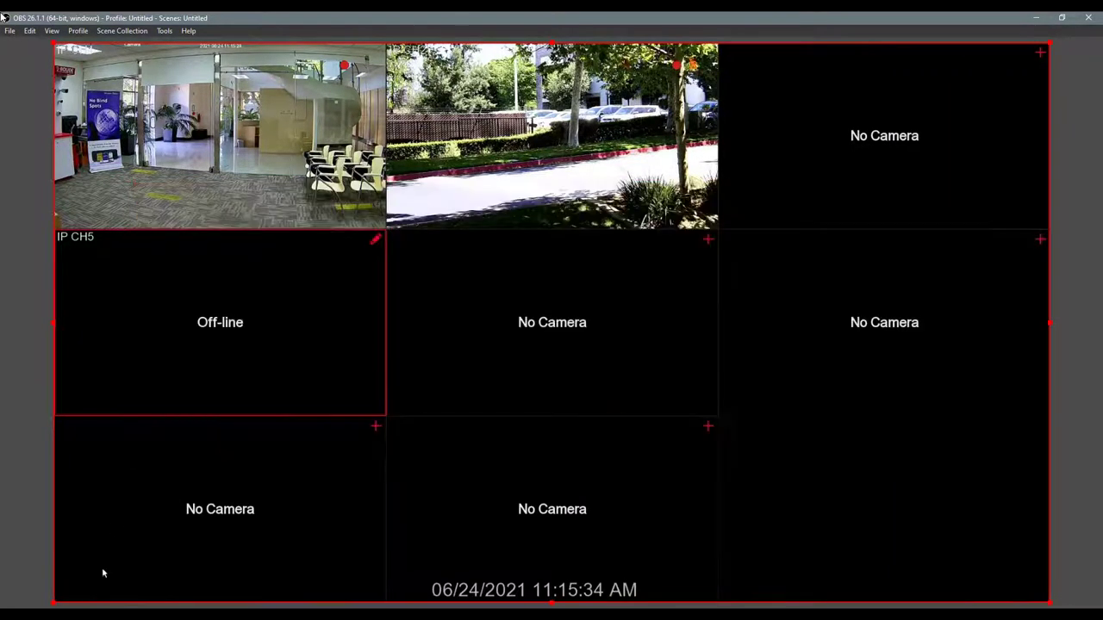
Step: Open the general recording search for 06/24/2021 and play back the mainstream recording of IP CH1
click(72, 591)
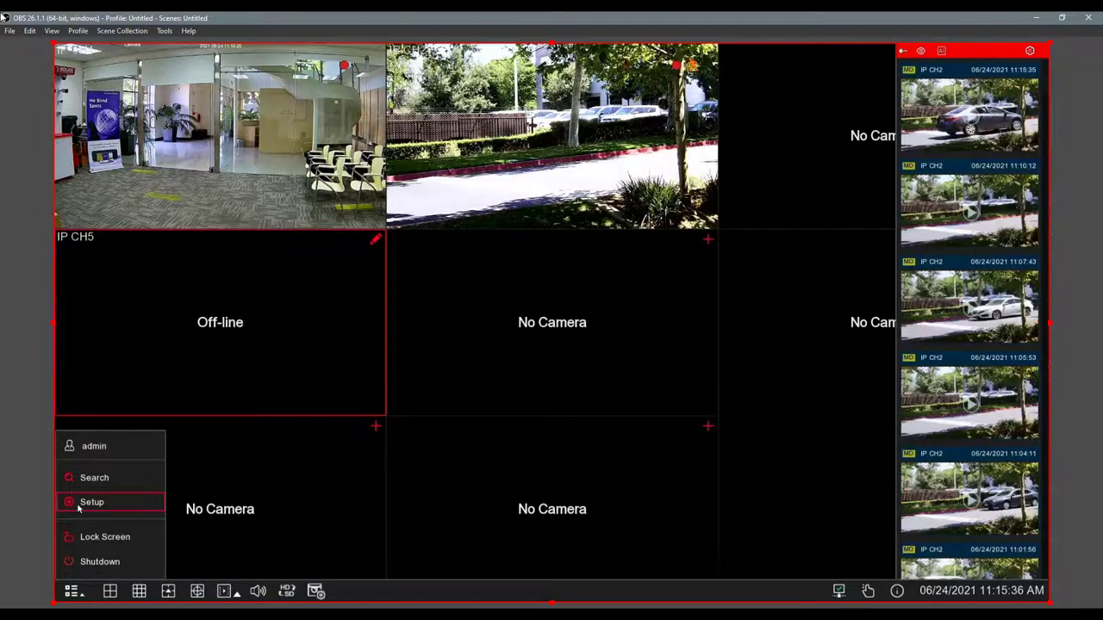
click(81, 476)
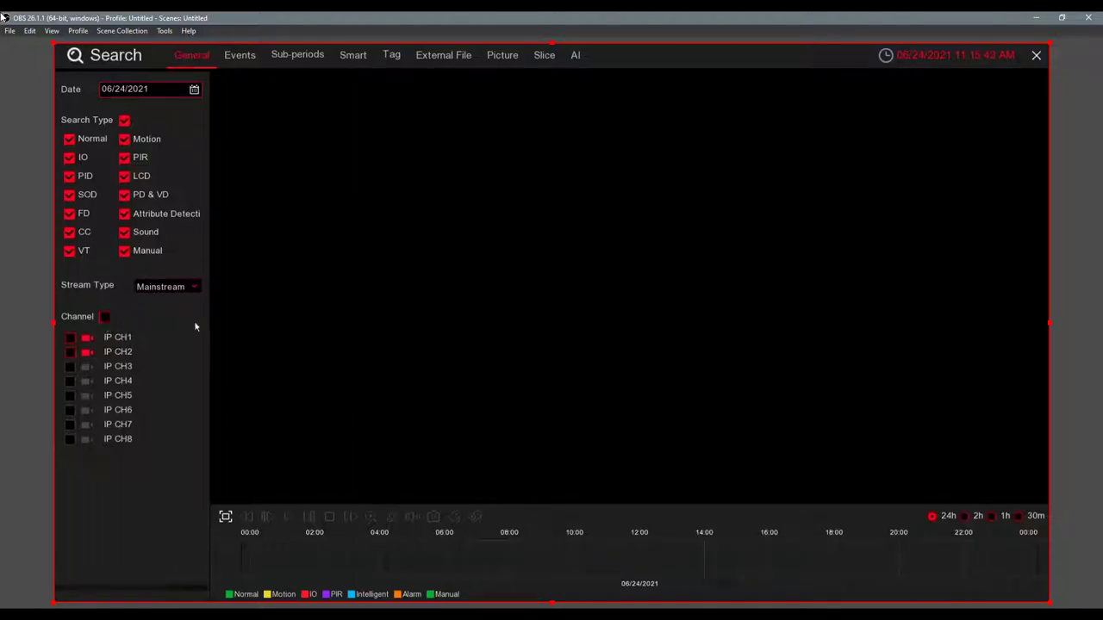
click(70, 339)
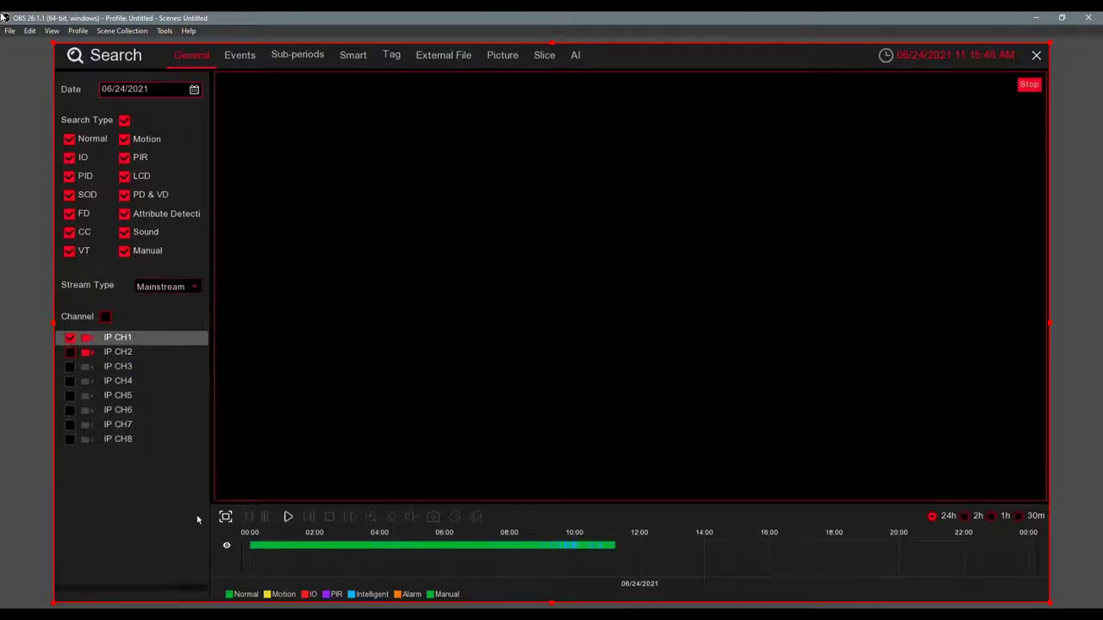
click(287, 517)
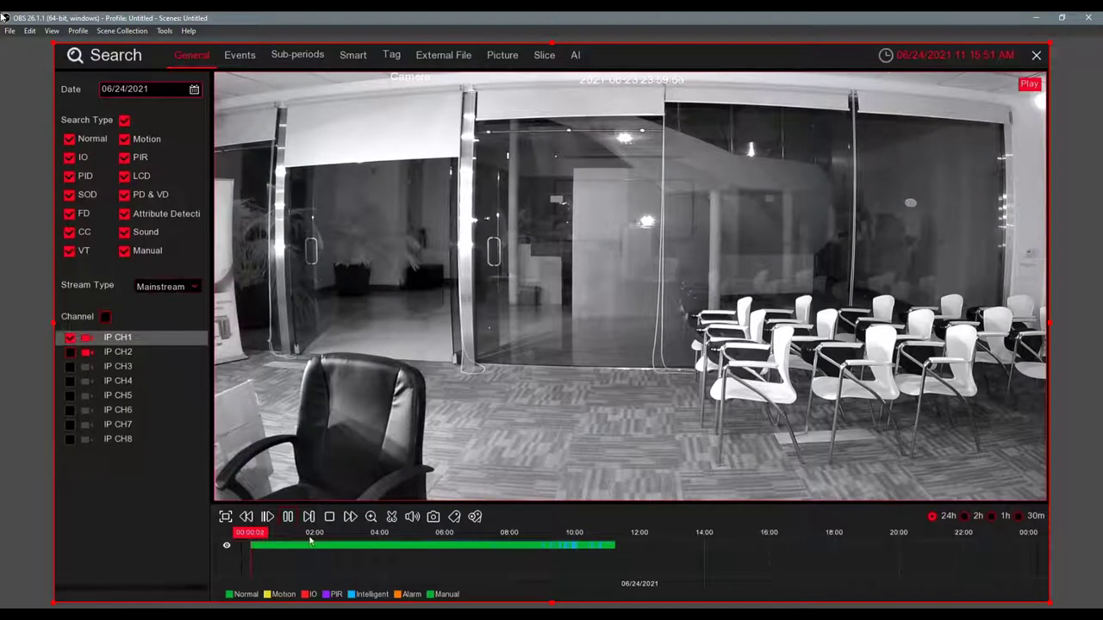
Step: Cut a clip of IP CH1's recording from 00:00:07 to 00:05:38, choose MP4 backup, and cancel at the USB1-1 location
click(399, 526)
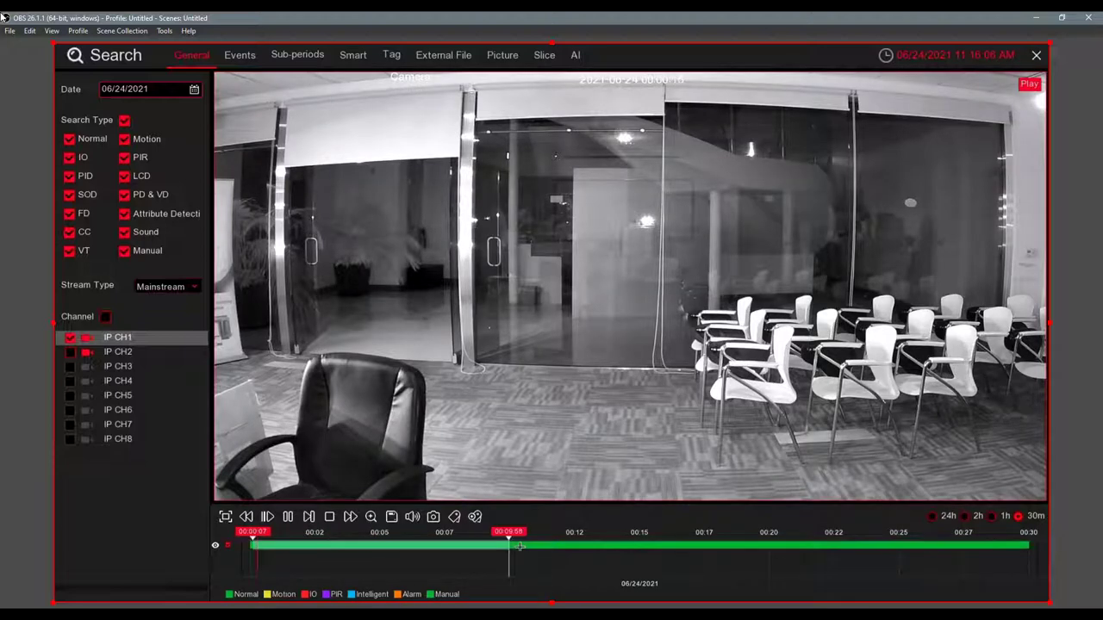
click(392, 517)
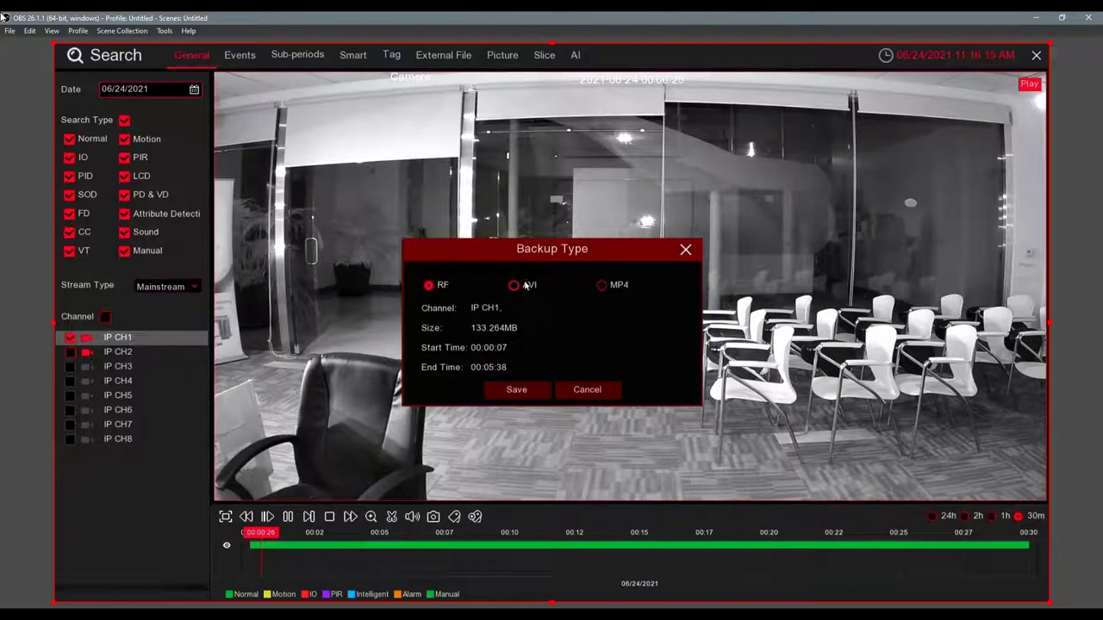
click(607, 287)
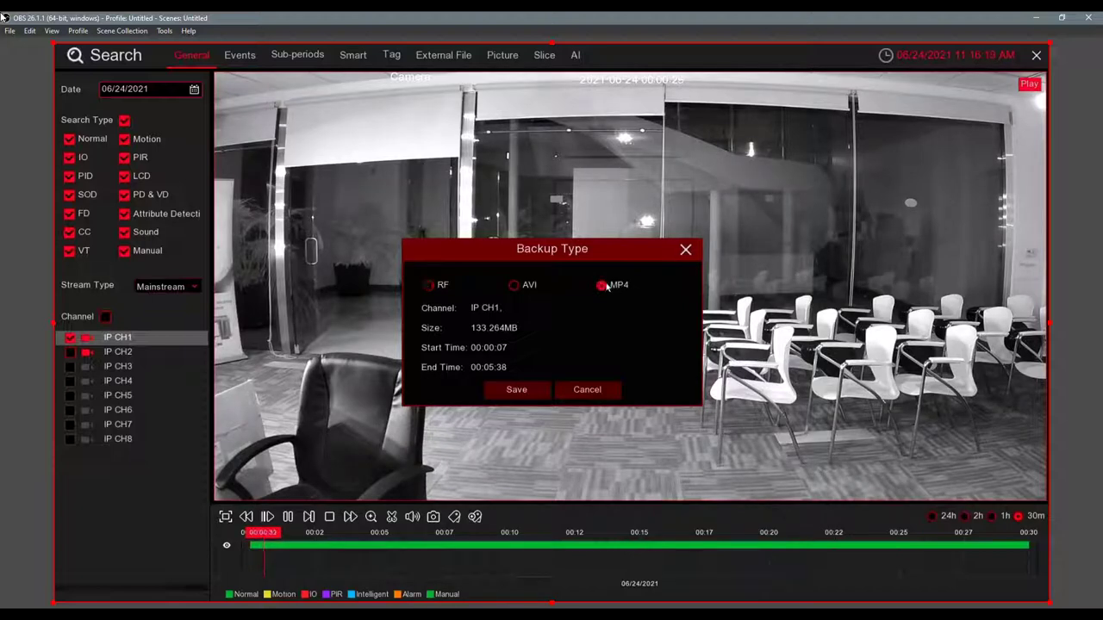
click(517, 390)
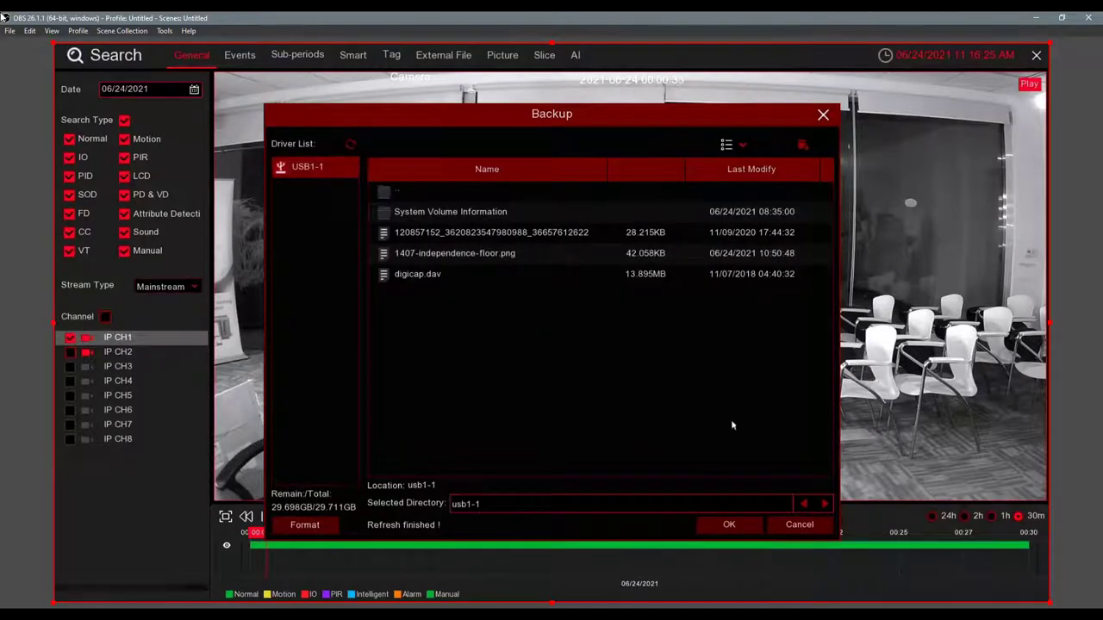
click(793, 524)
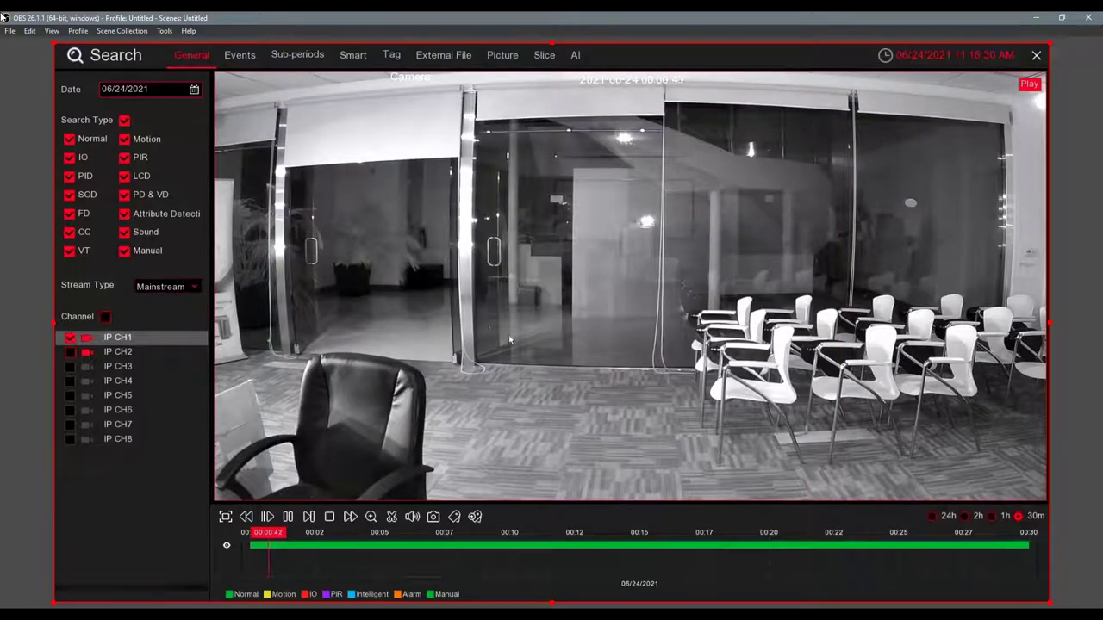
Step: Search the mainstream events of all channels for 06/24/2021, play back the first IP CH1 result, and return to the results
click(252, 59)
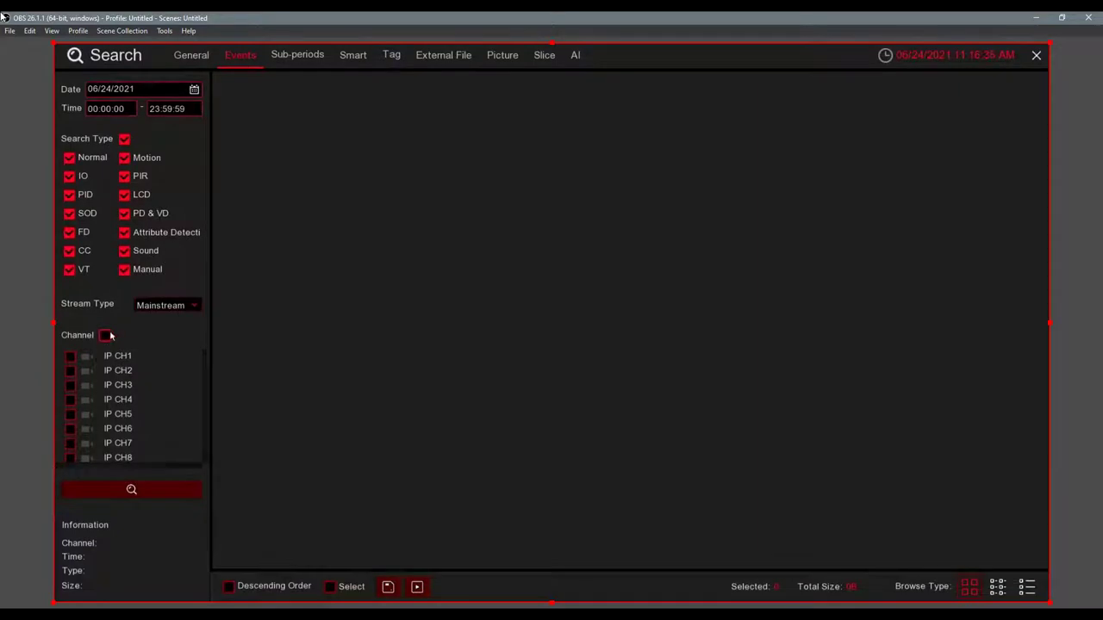
click(106, 335)
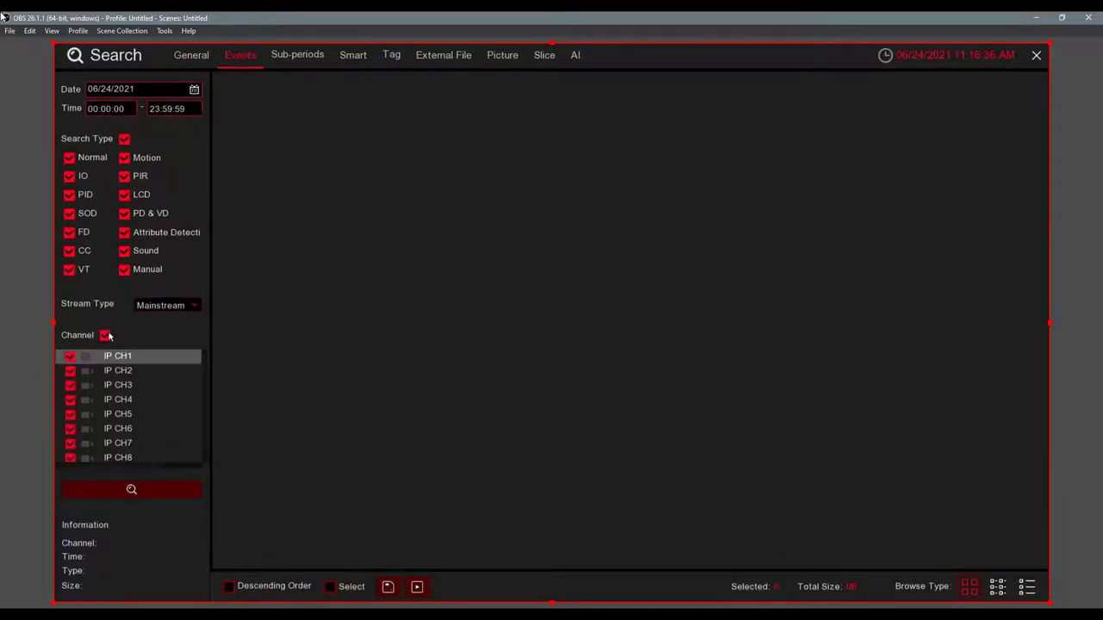
click(100, 498)
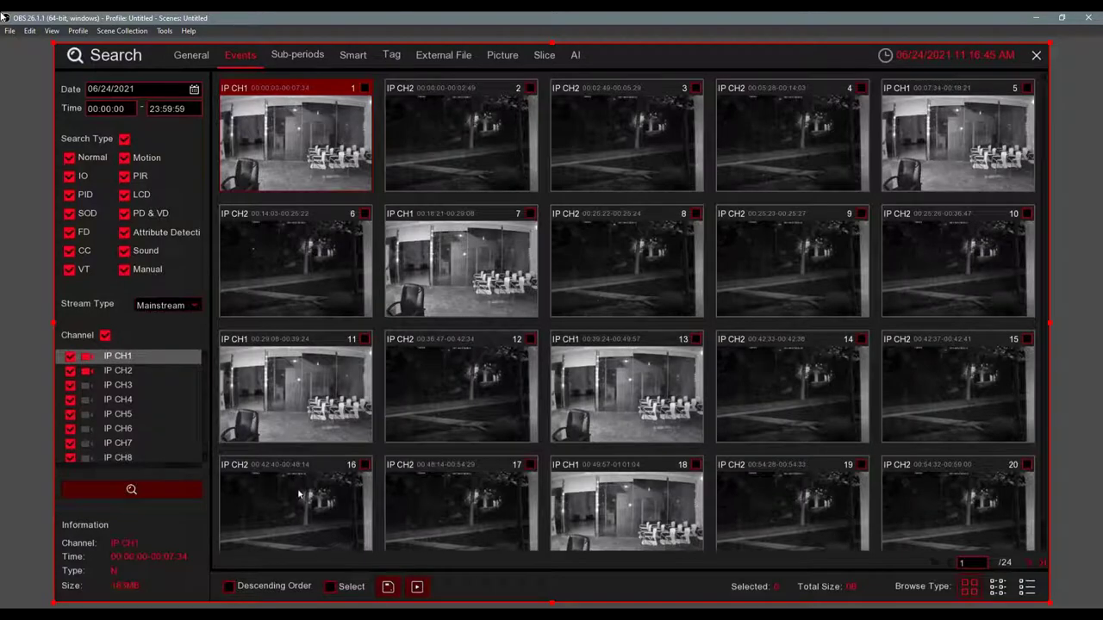
double_click(324, 134)
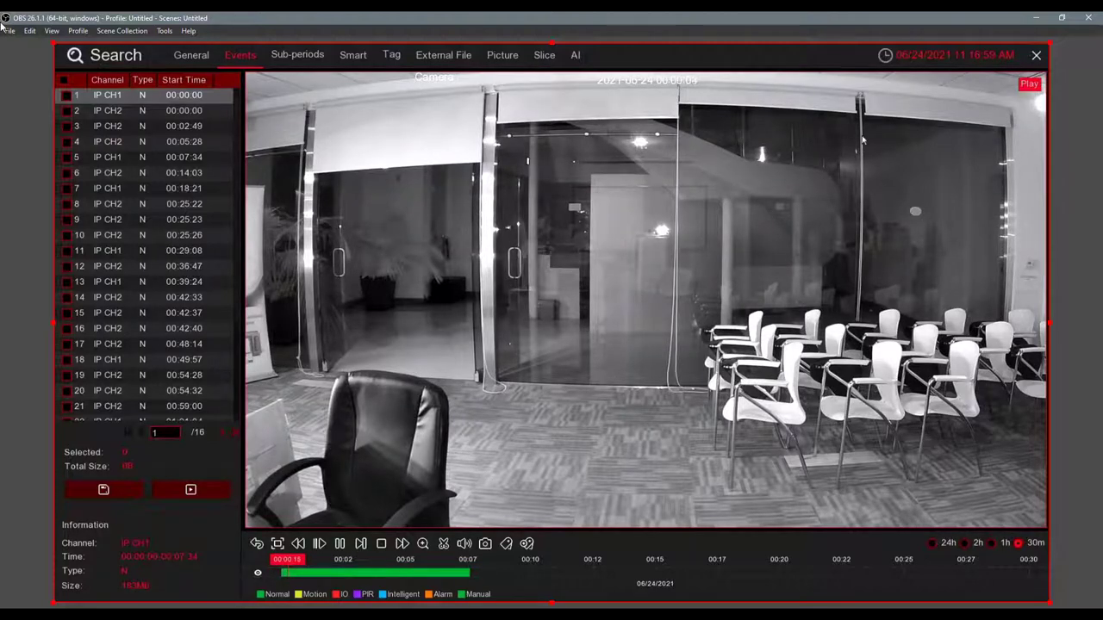
right_click(647, 329)
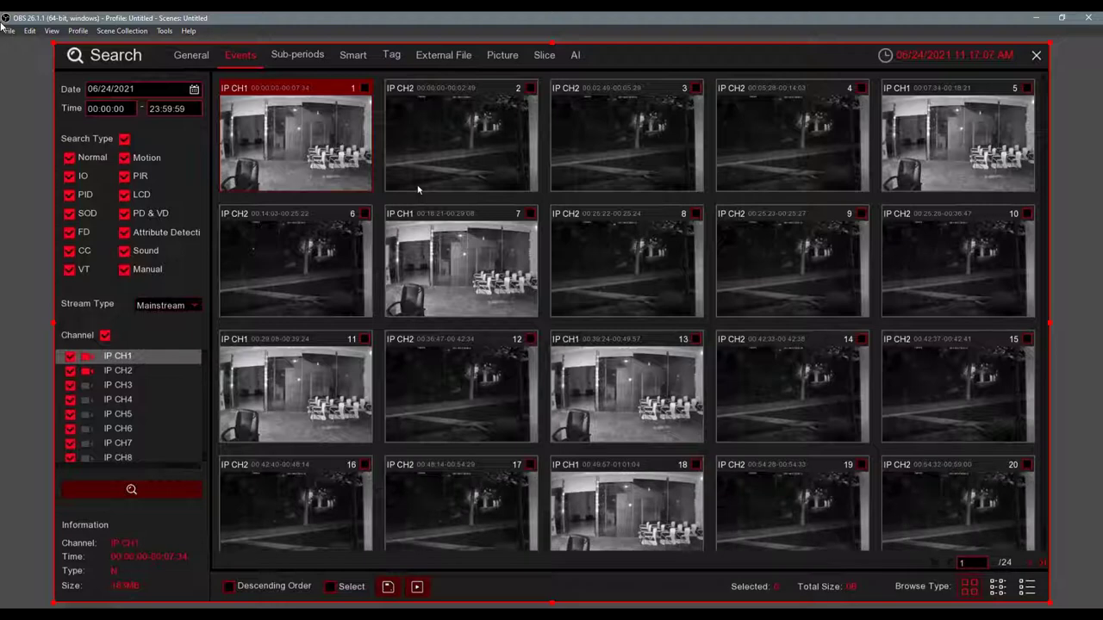
Step: Select the first three event recordings for an MP4 backup, and close the USB1-1 backup location without saving
click(366, 89)
click(530, 89)
click(696, 89)
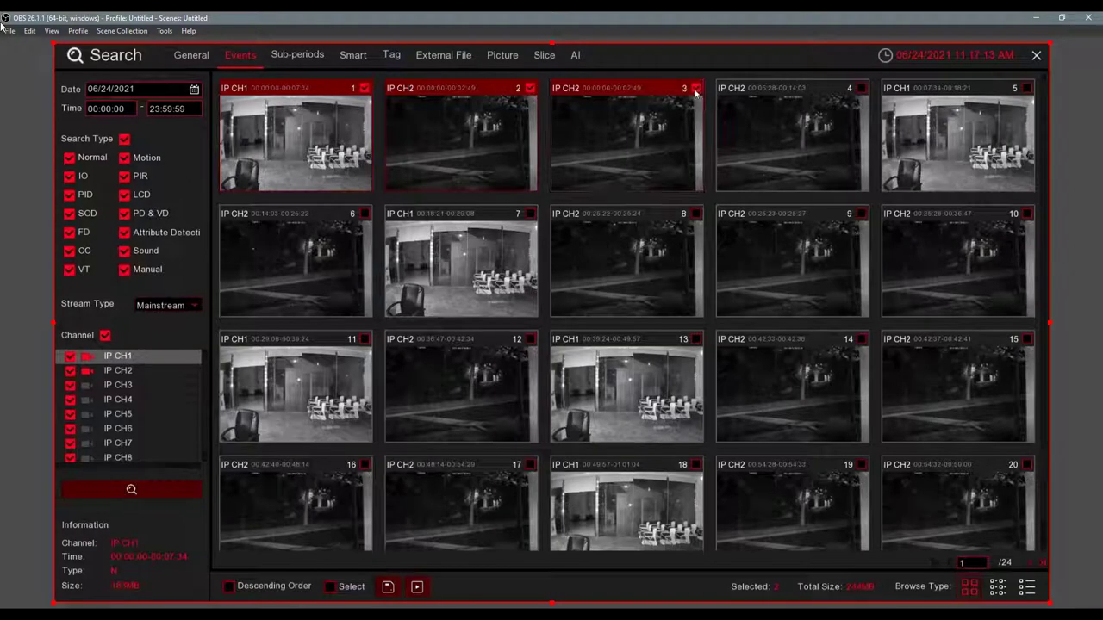
click(388, 587)
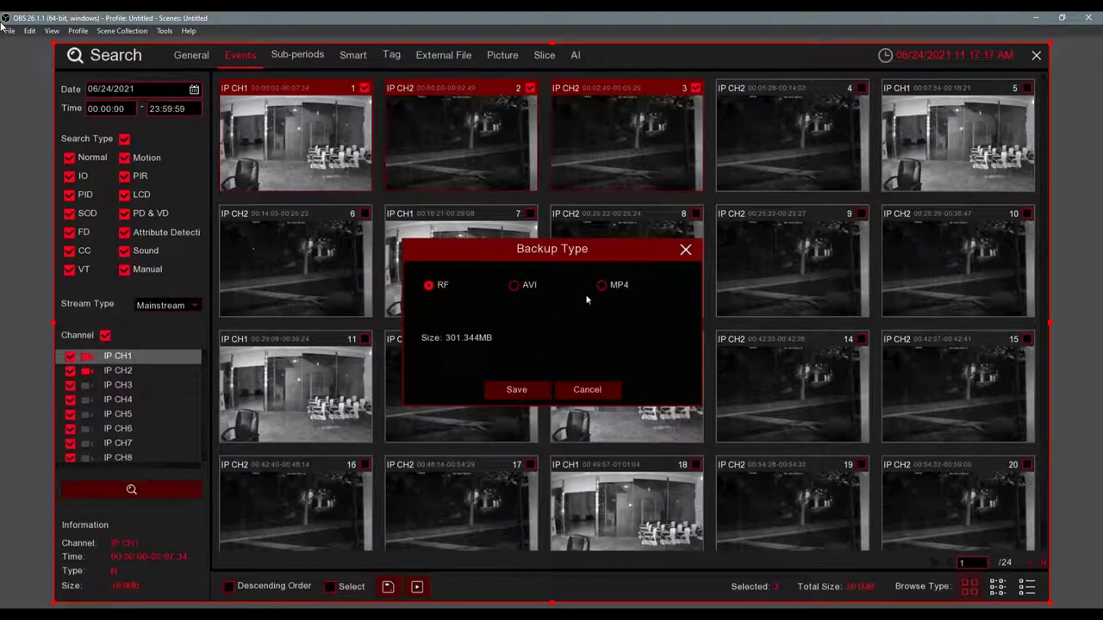
click(602, 285)
click(510, 390)
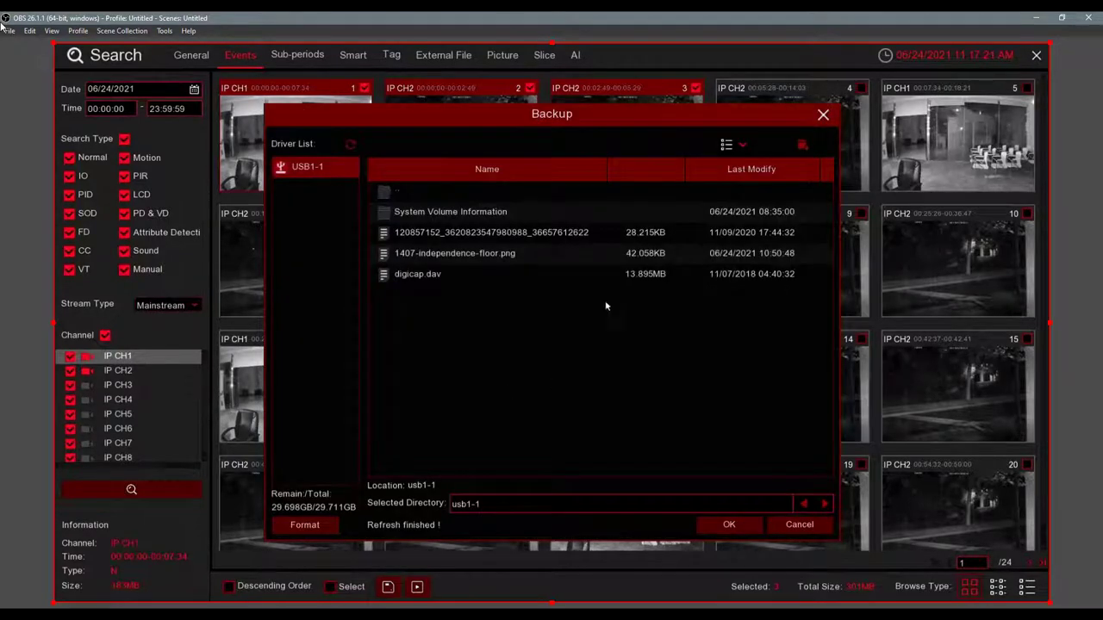
click(823, 117)
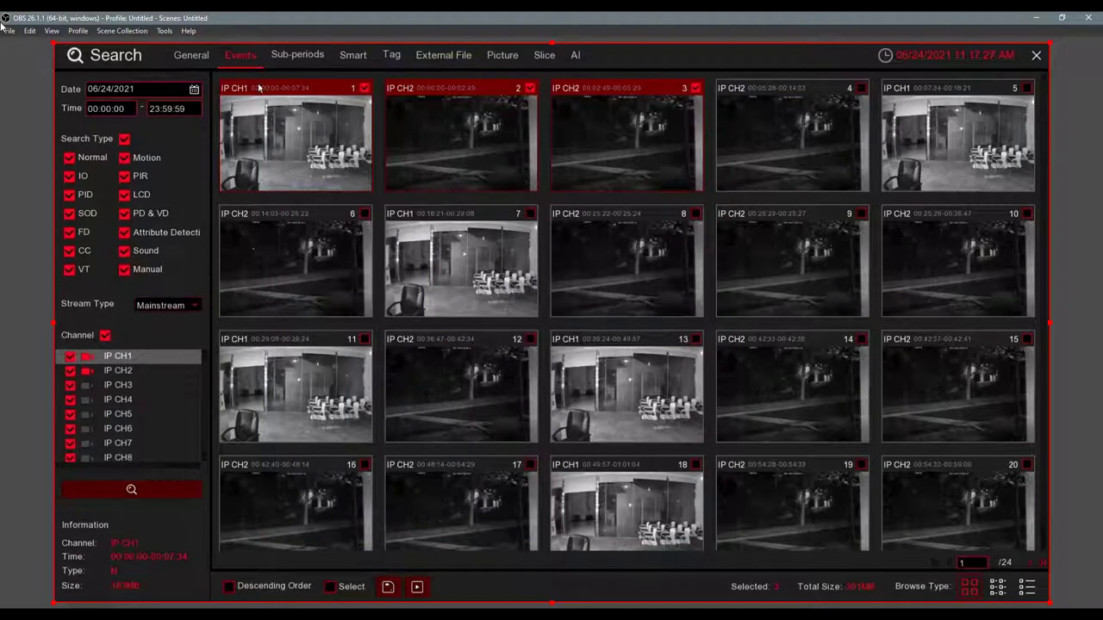
Step: Open the sub-periods search and load IP CH1's mainstream recordings for 06/24/2021 in the four-way split
click(284, 56)
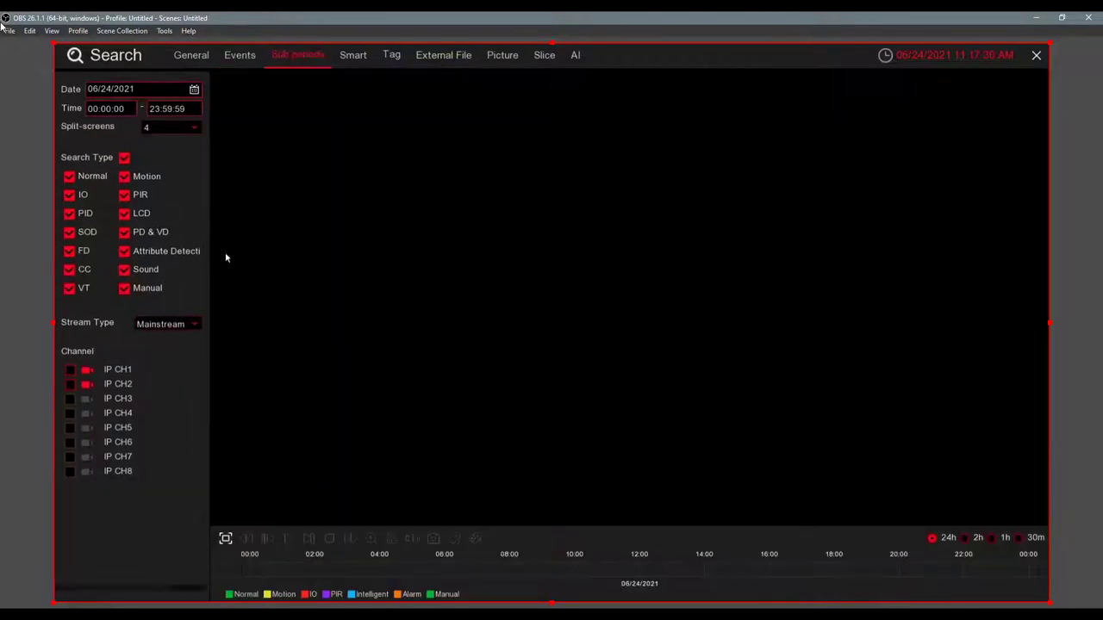
click(71, 371)
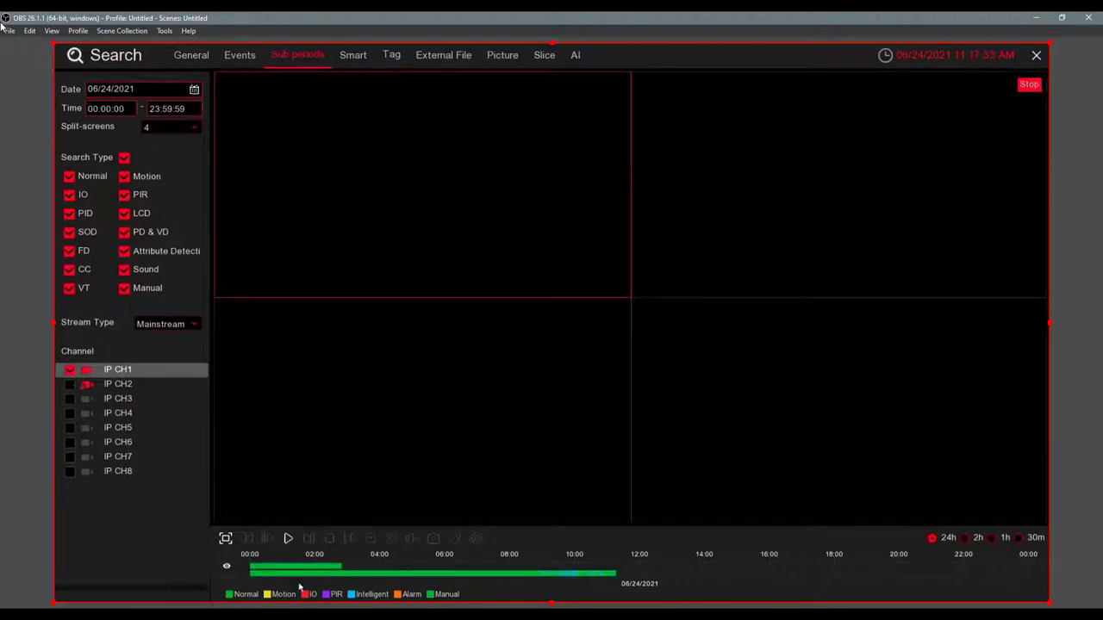
Step: Clear a block of 6 by 5 cells in the lower-right part of IP CH1's smart search grid, run the search, and leave the grid
click(352, 62)
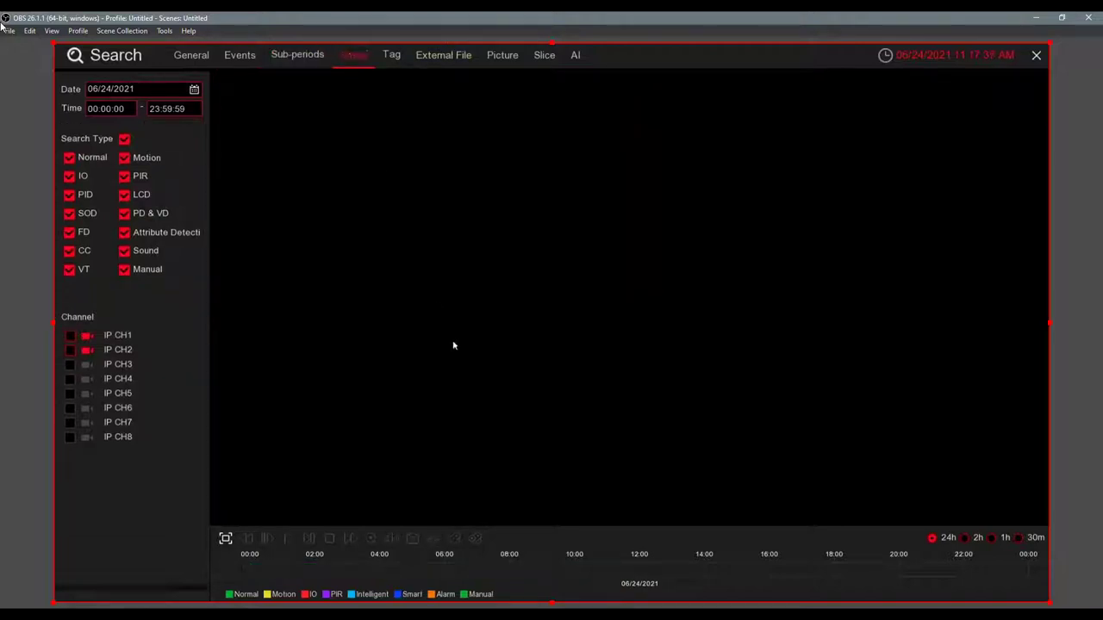
click(69, 335)
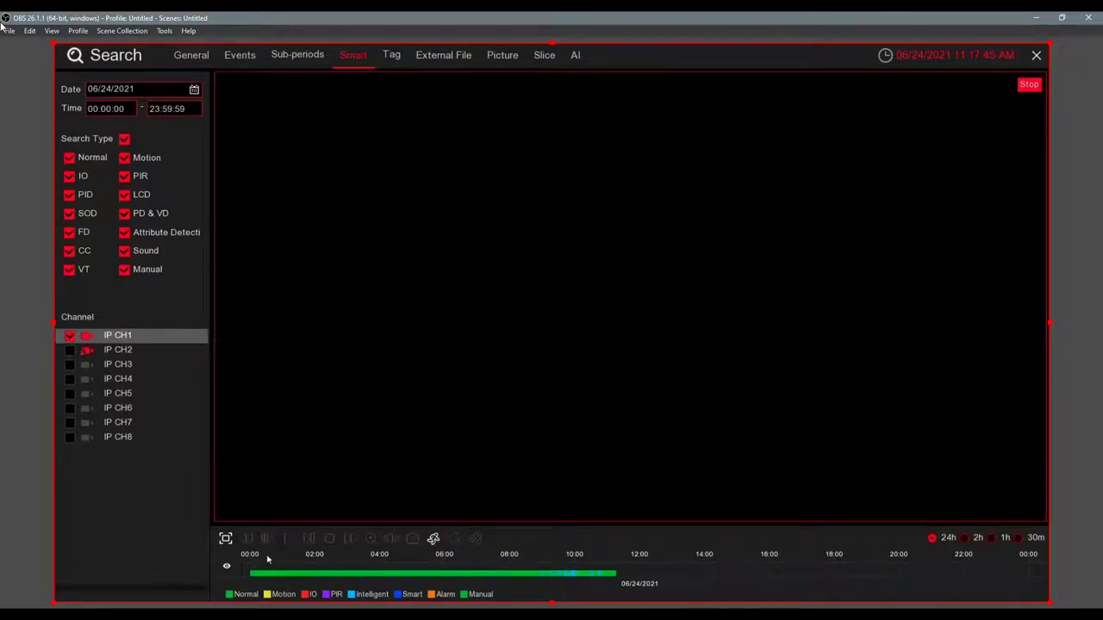
click(433, 538)
drag(958, 380, 689, 565)
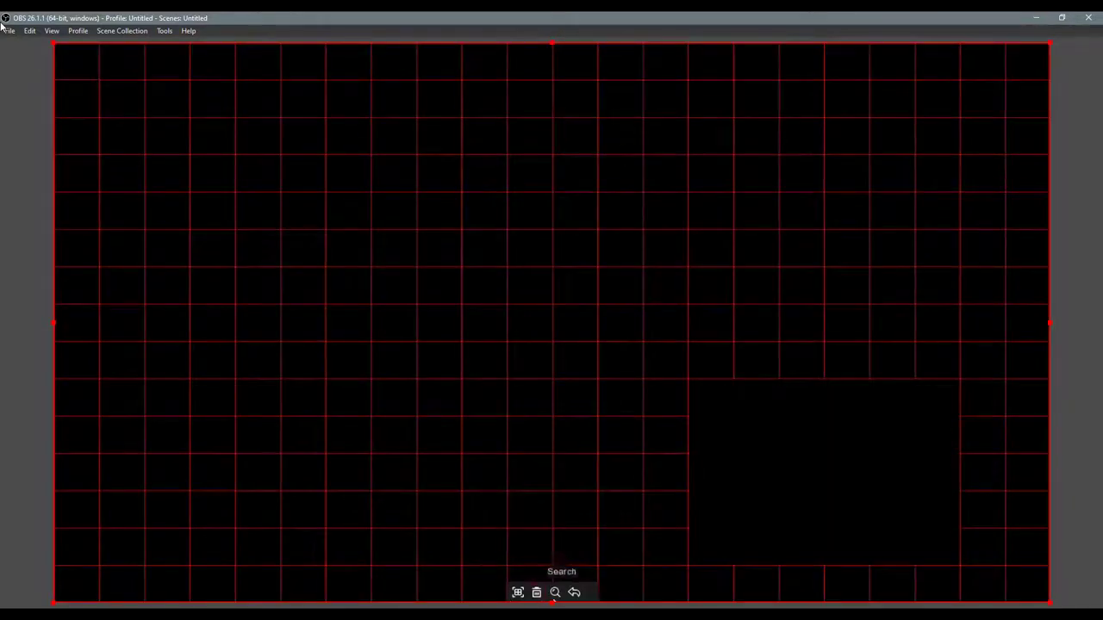
click(555, 595)
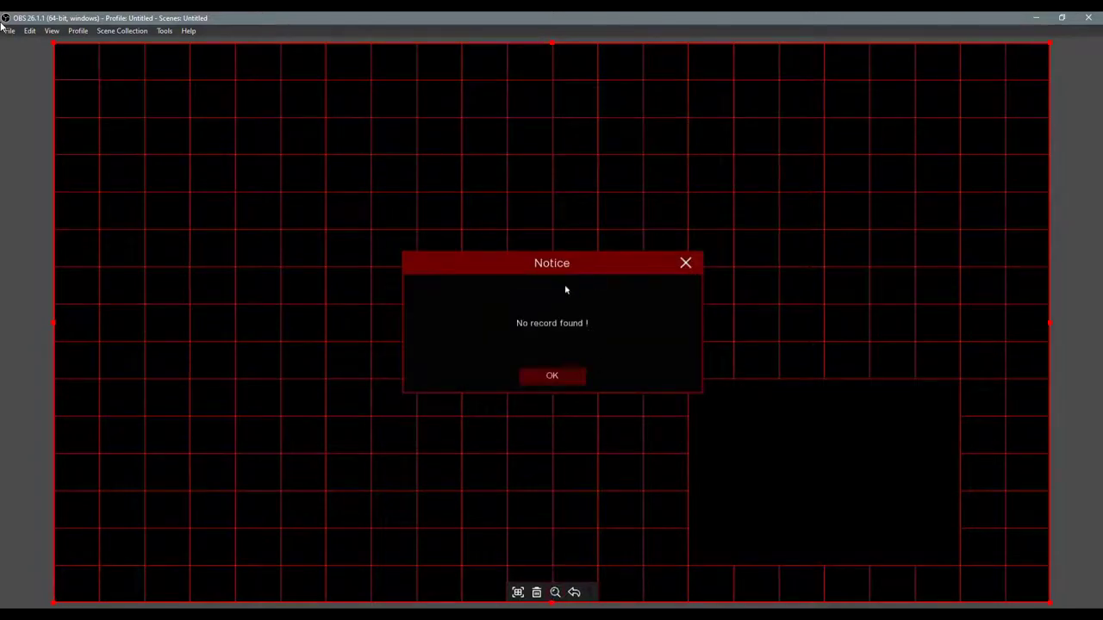
click(567, 384)
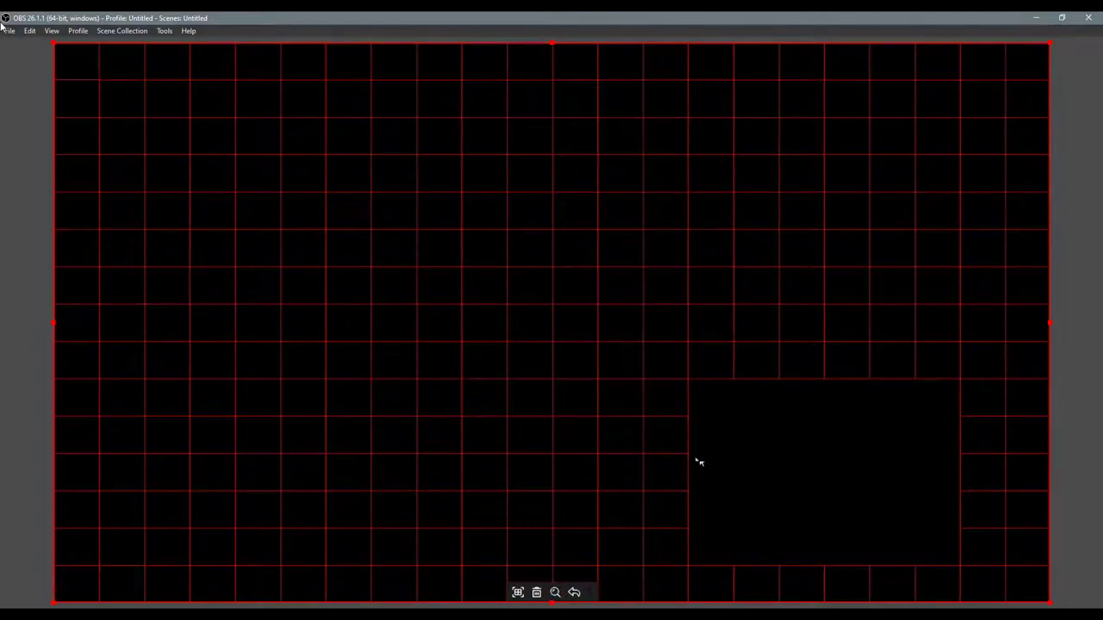
click(577, 594)
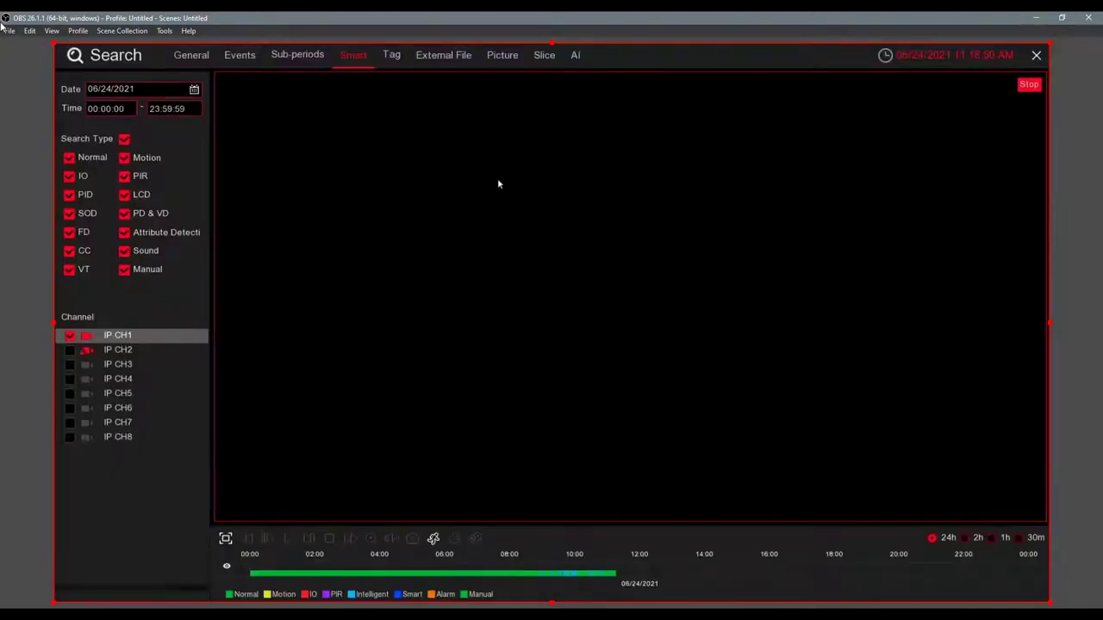
Step: Open the tag search with all channels selected, and view the external file and AI face search pages
click(395, 56)
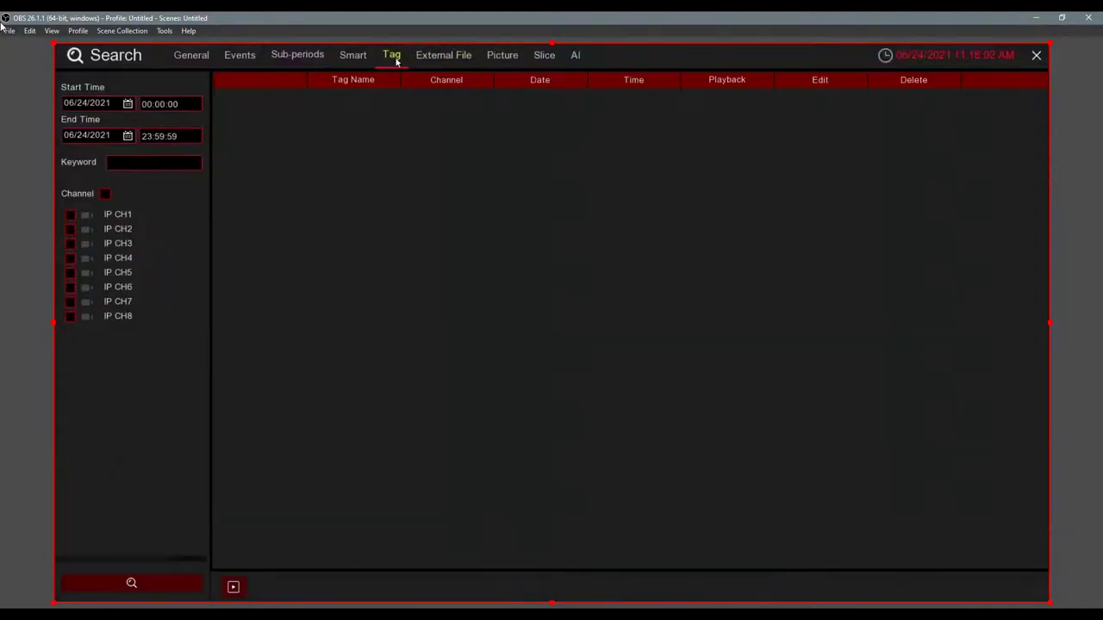
click(105, 194)
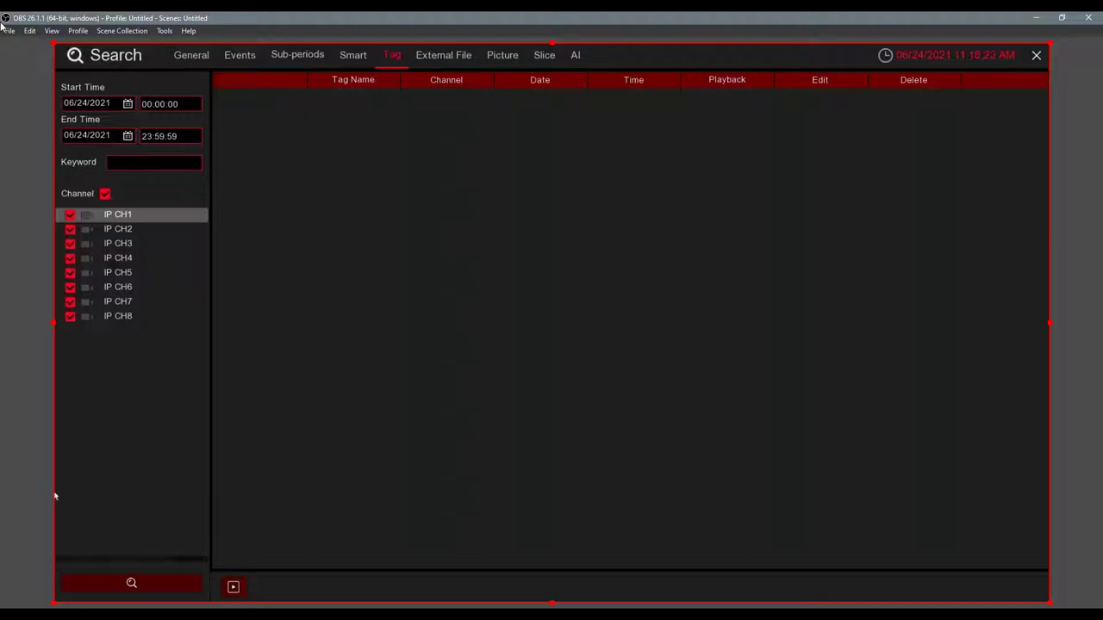
click(435, 62)
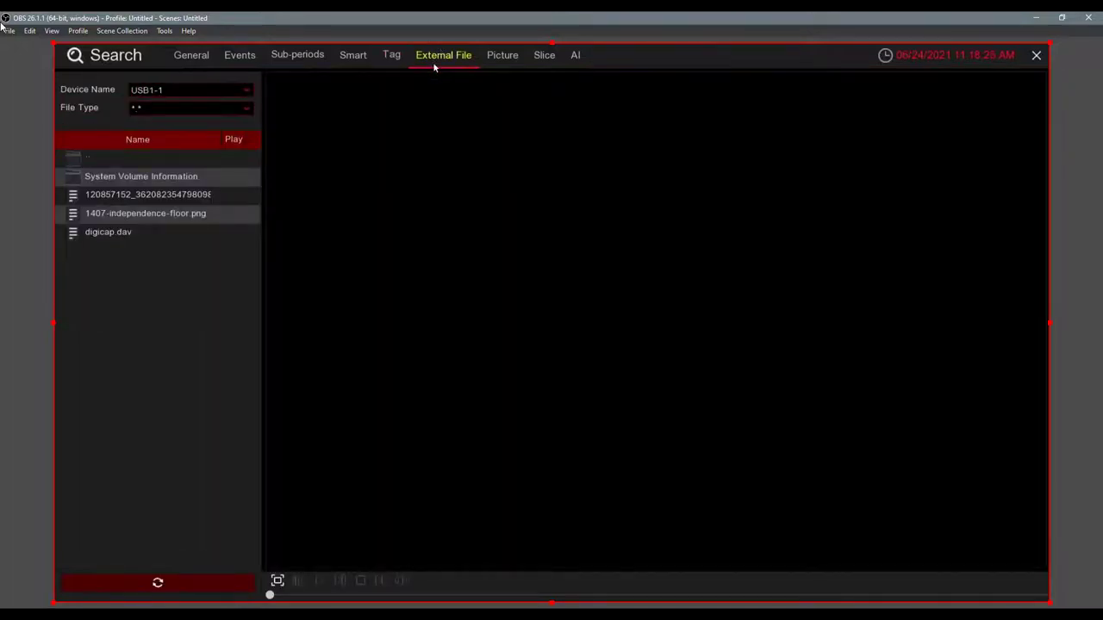
click(575, 56)
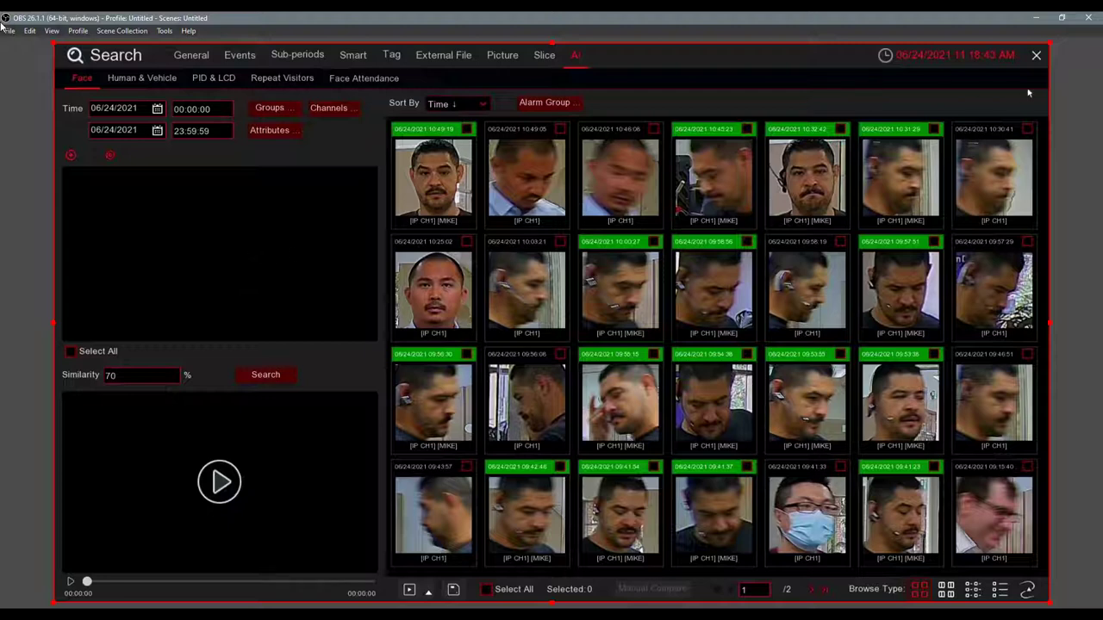
Step: Leave the search and open the AI setup to view the face detection settings and the recognition database management
click(1037, 57)
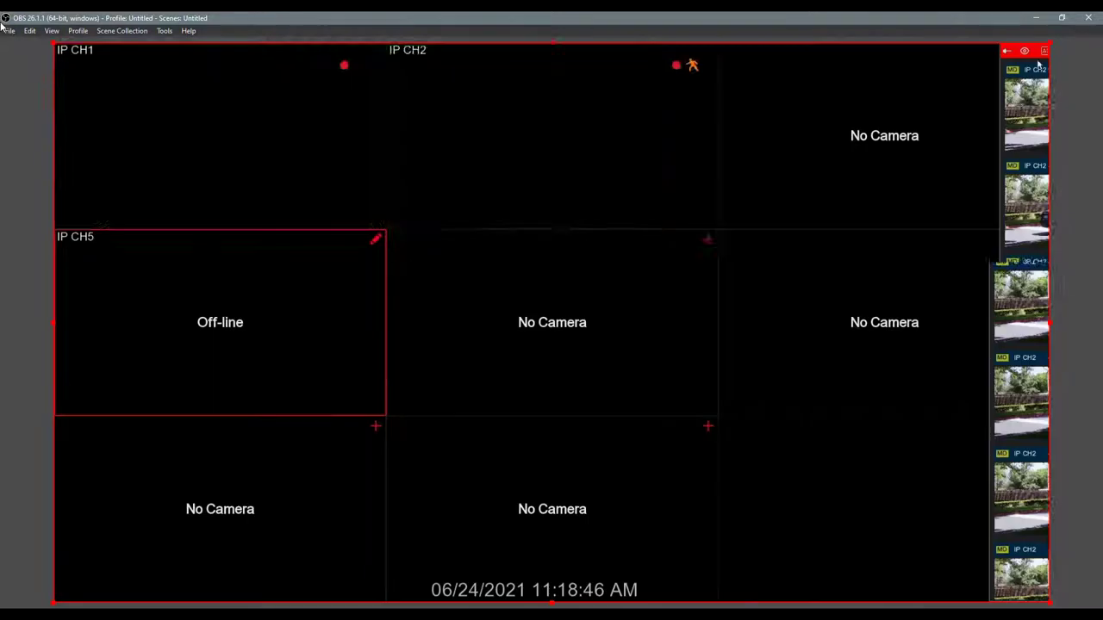
click(71, 592)
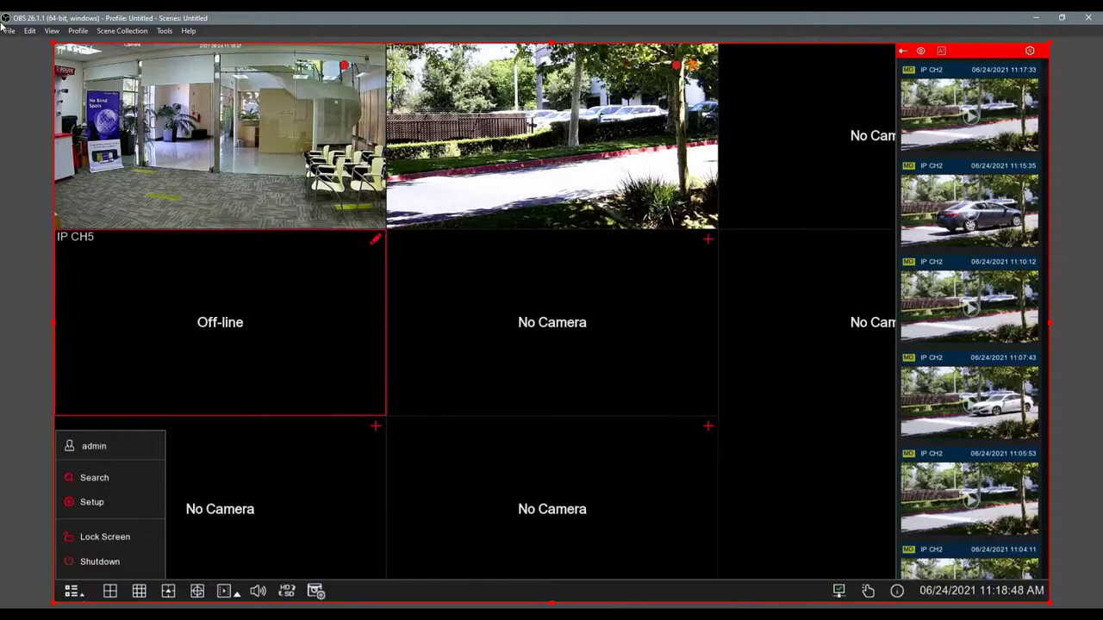
click(95, 502)
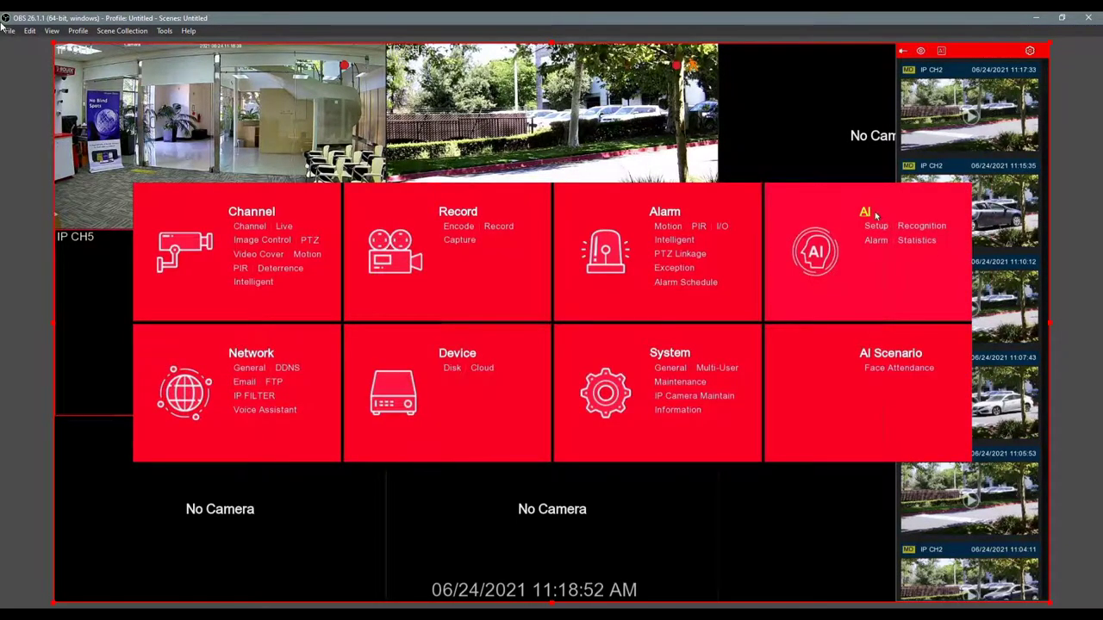
click(867, 213)
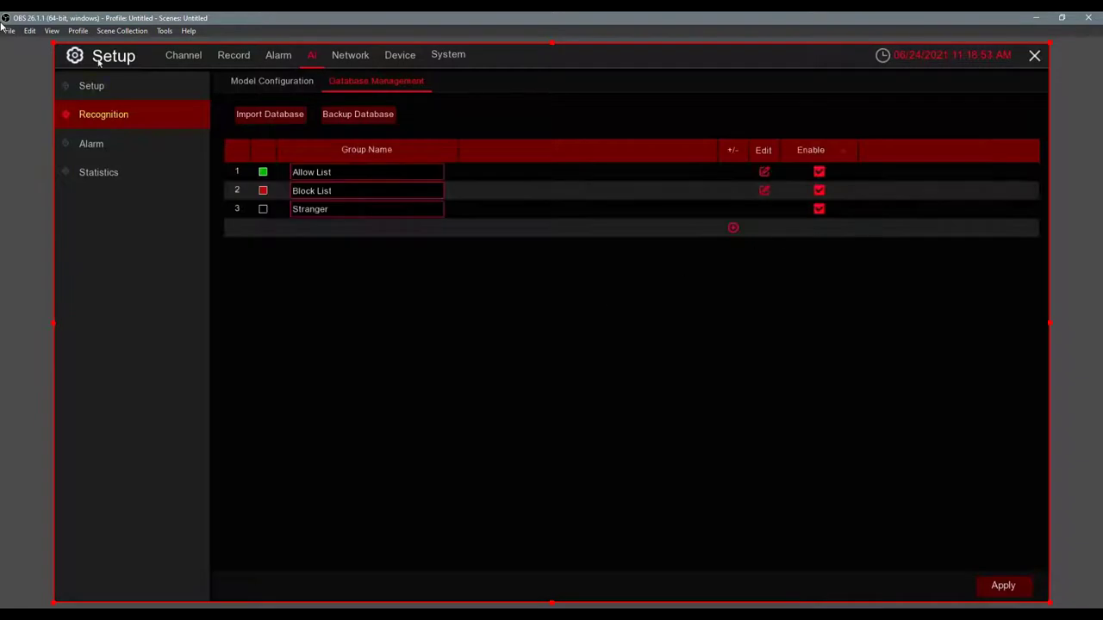
click(94, 90)
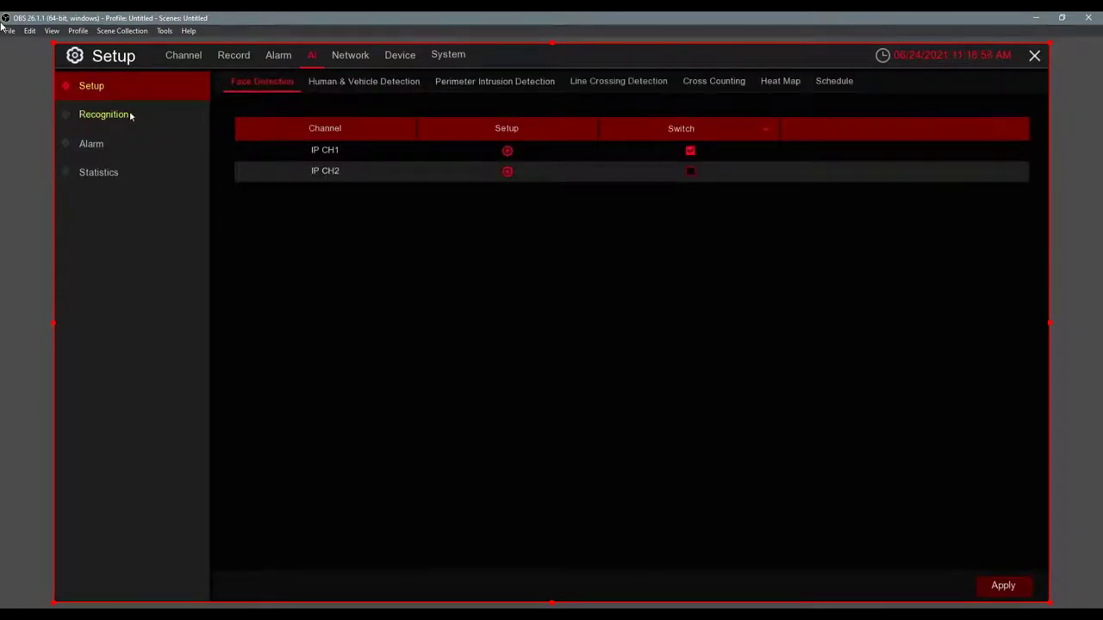
click(183, 116)
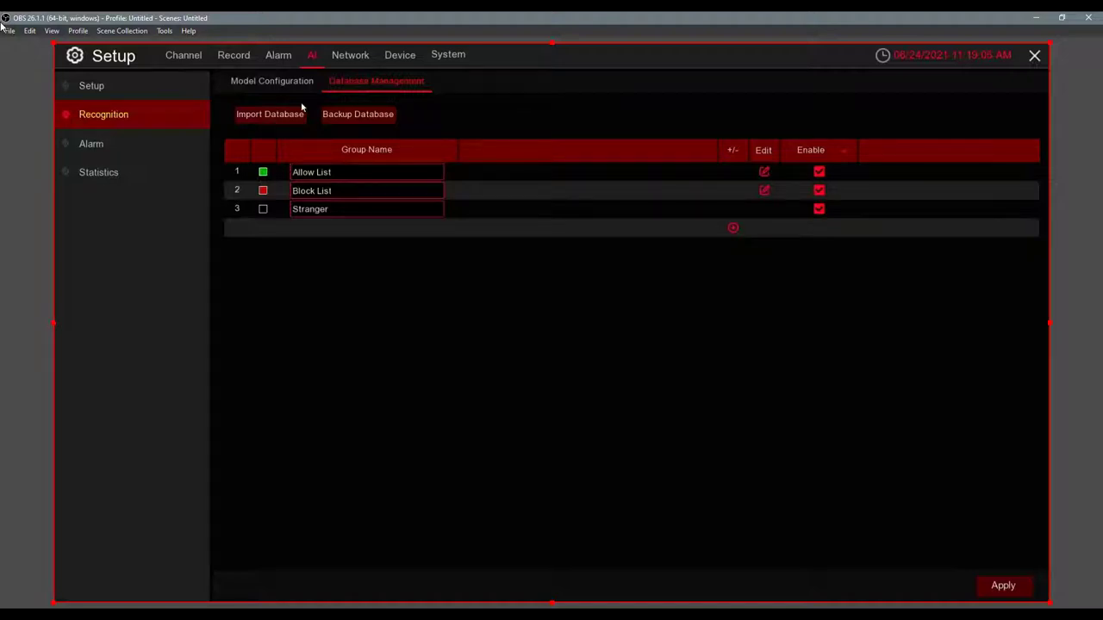
Step: Open the Allow List, browse both pages of captured faces available for import from the local storage device, and close the list
click(763, 172)
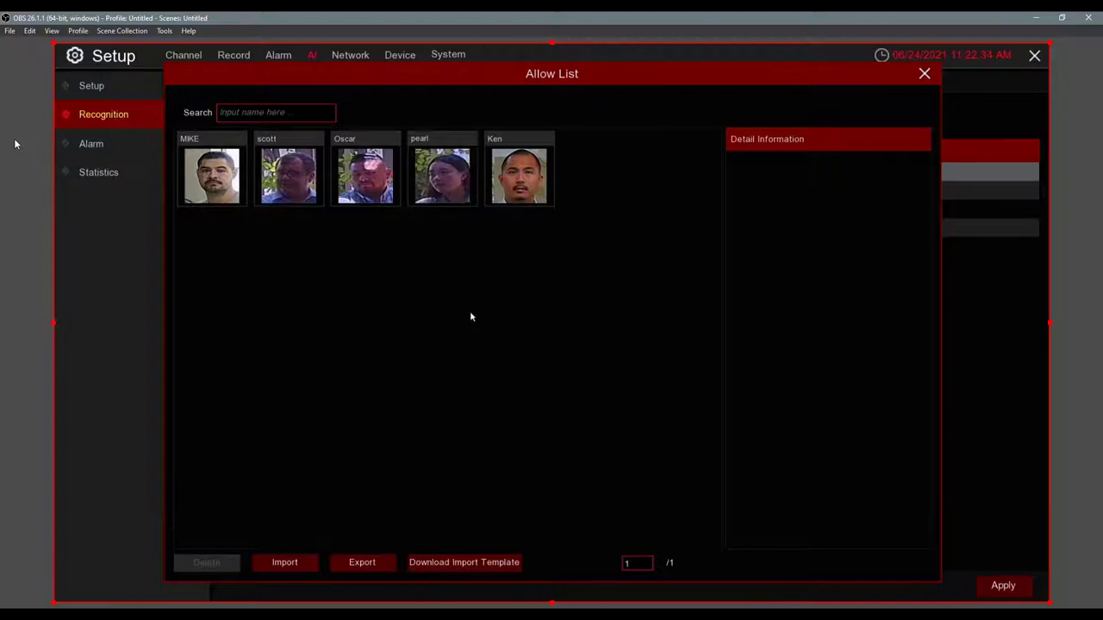
click(288, 564)
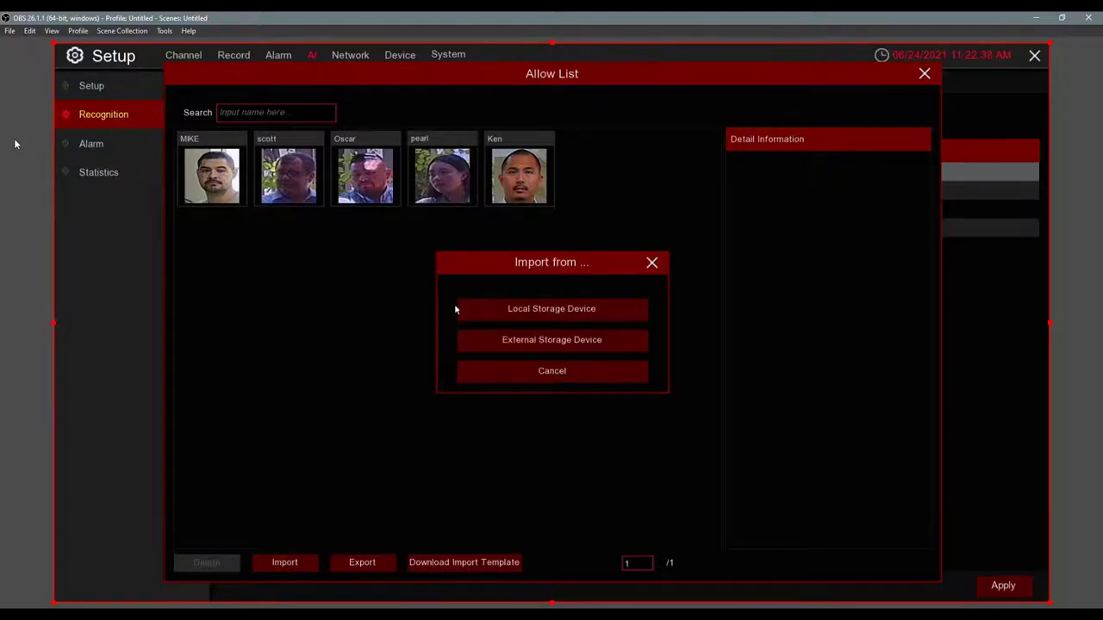
click(540, 312)
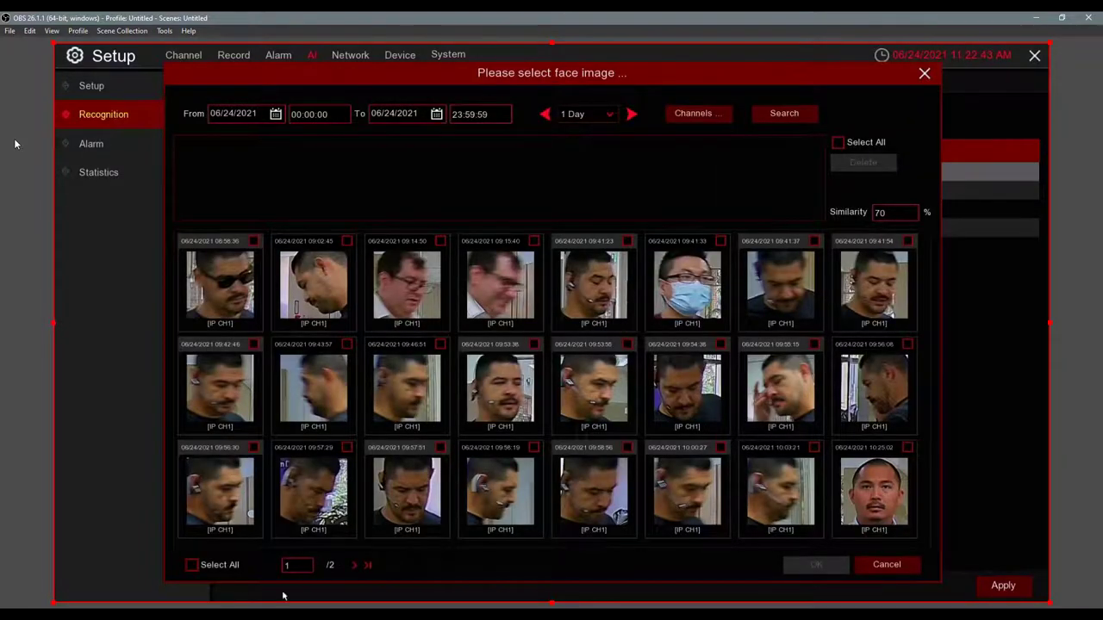
click(353, 566)
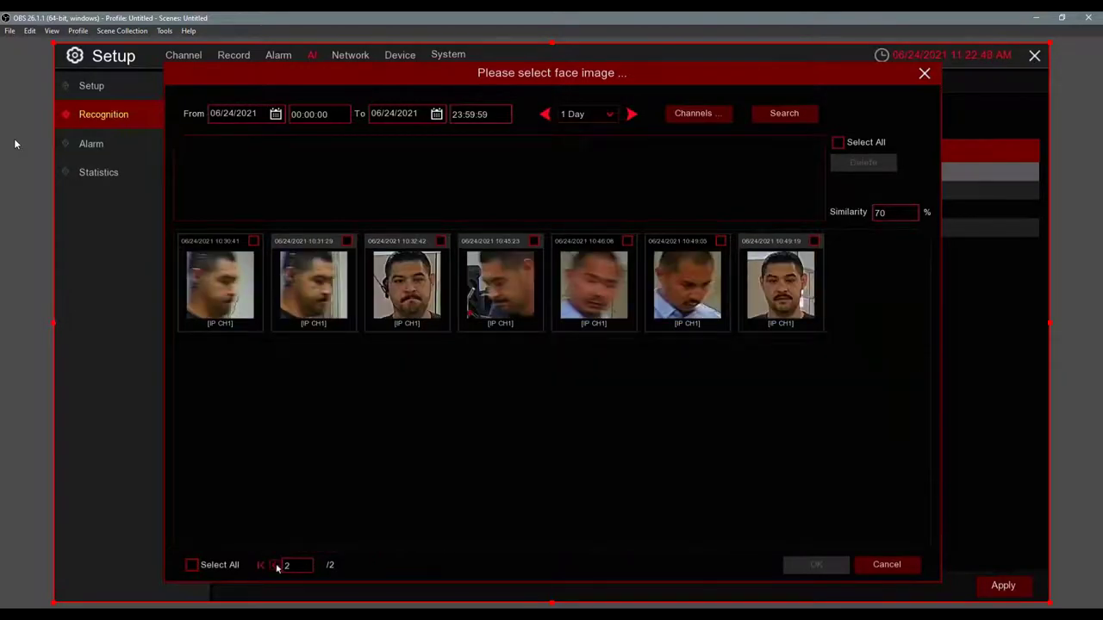
click(275, 566)
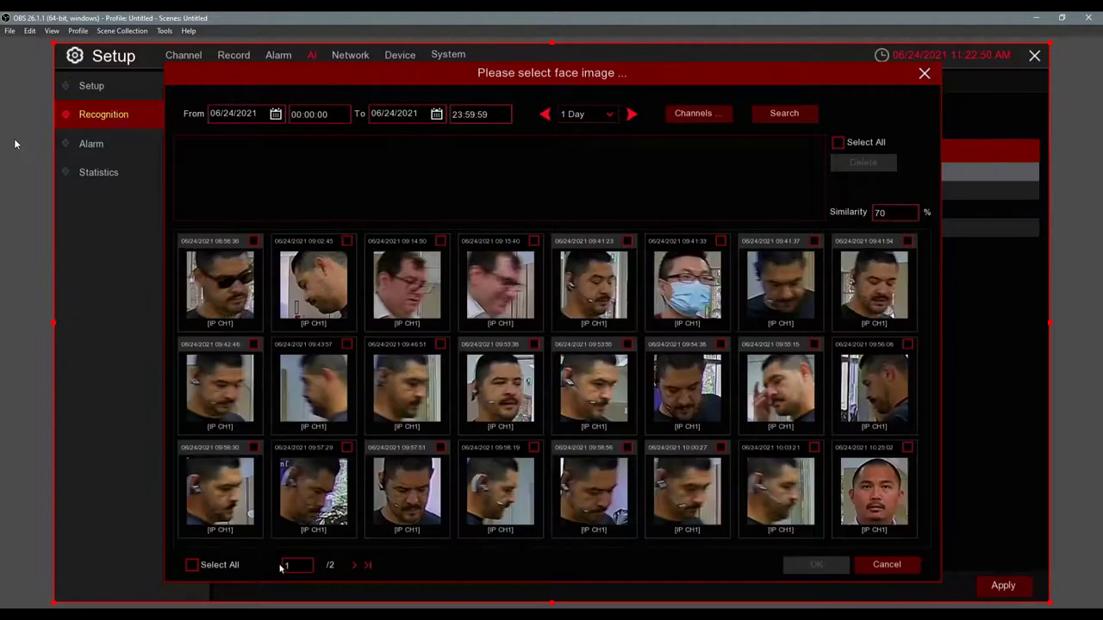
click(924, 73)
click(926, 75)
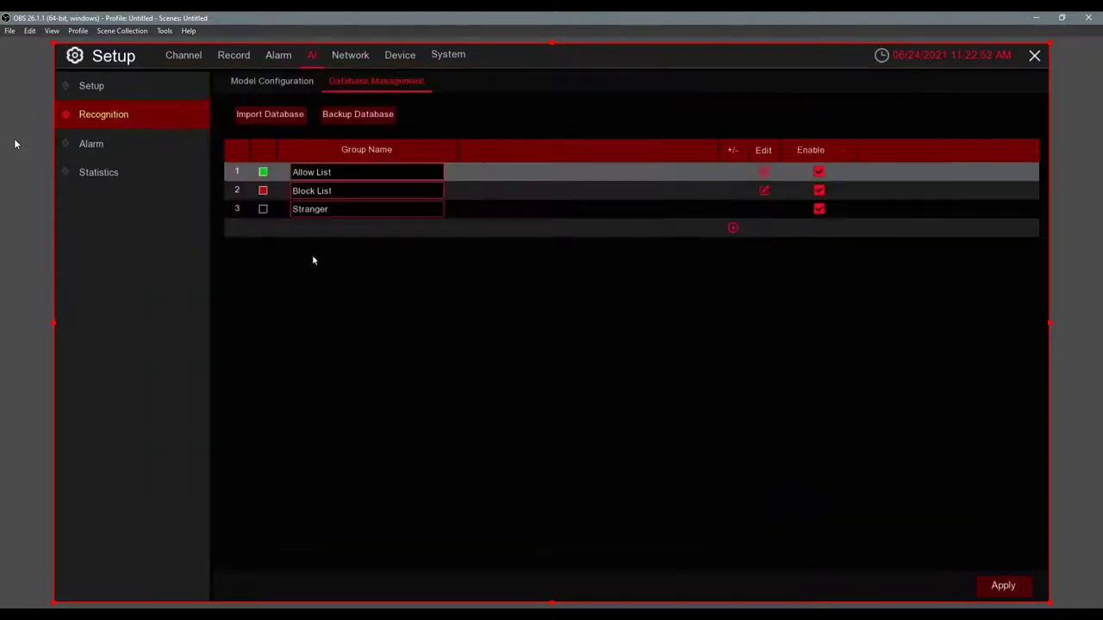
Step: Leave and reopen the AI setup, view the face detection channels, and return to the recognition database management
right_click(189, 234)
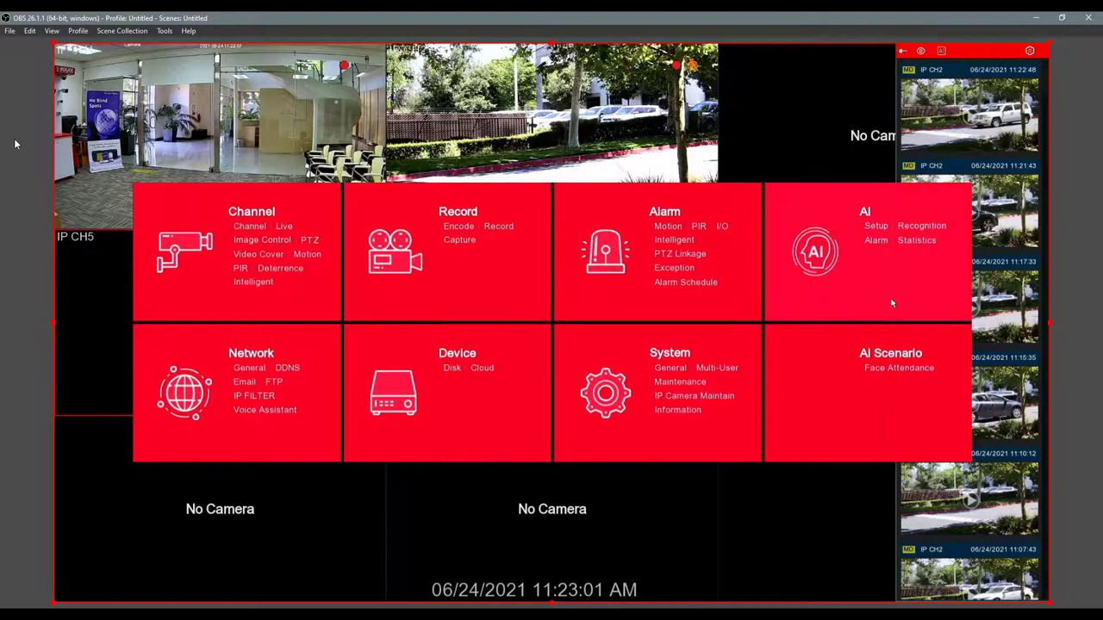
click(870, 226)
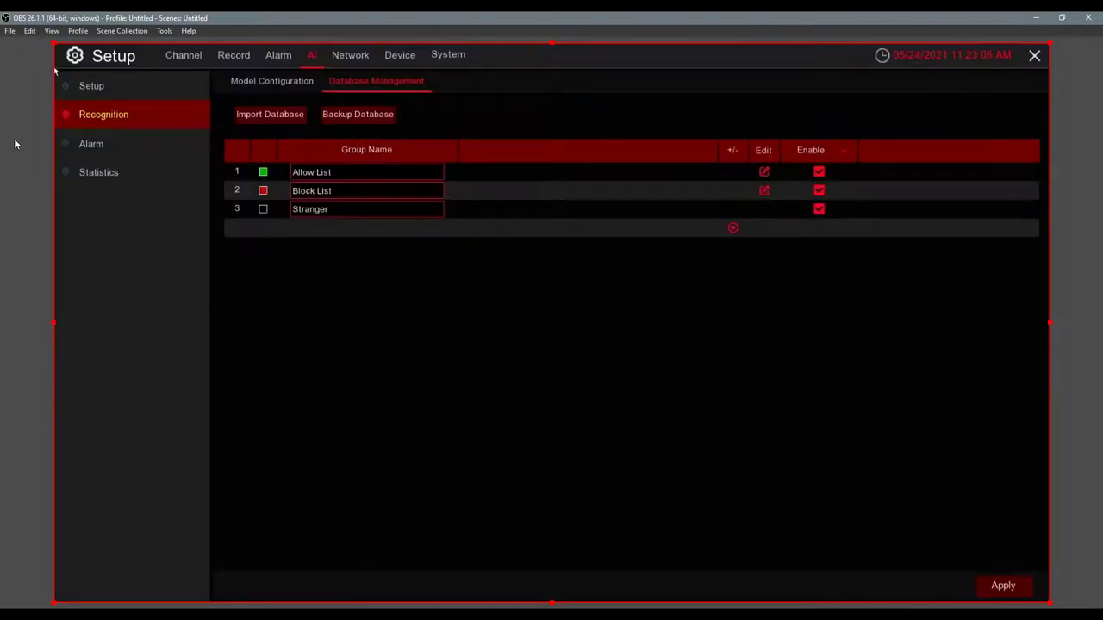
click(108, 85)
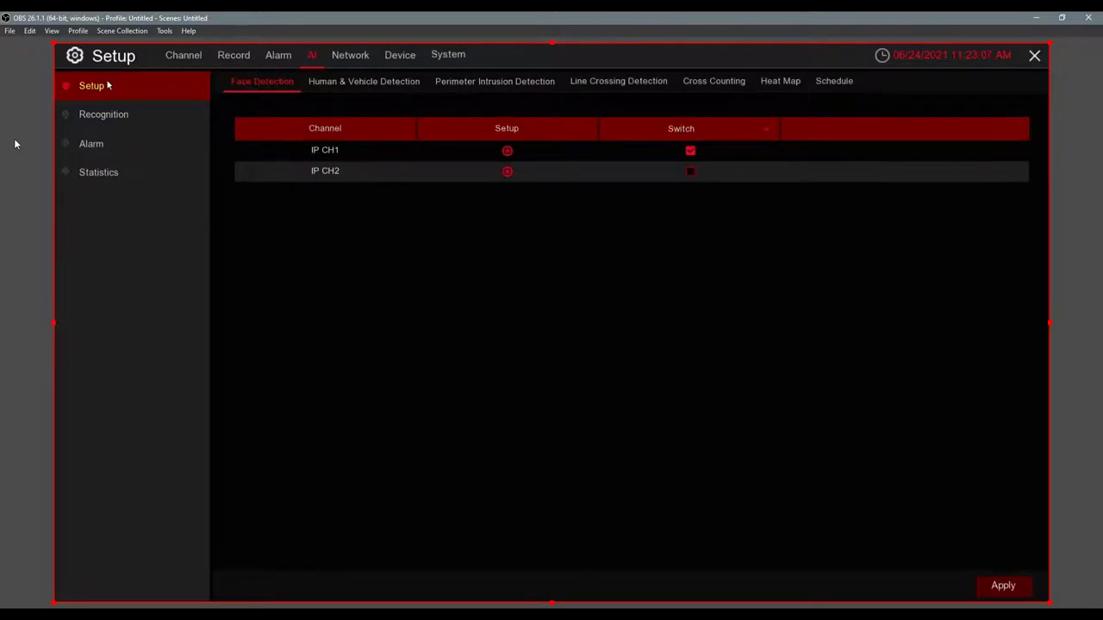
click(110, 113)
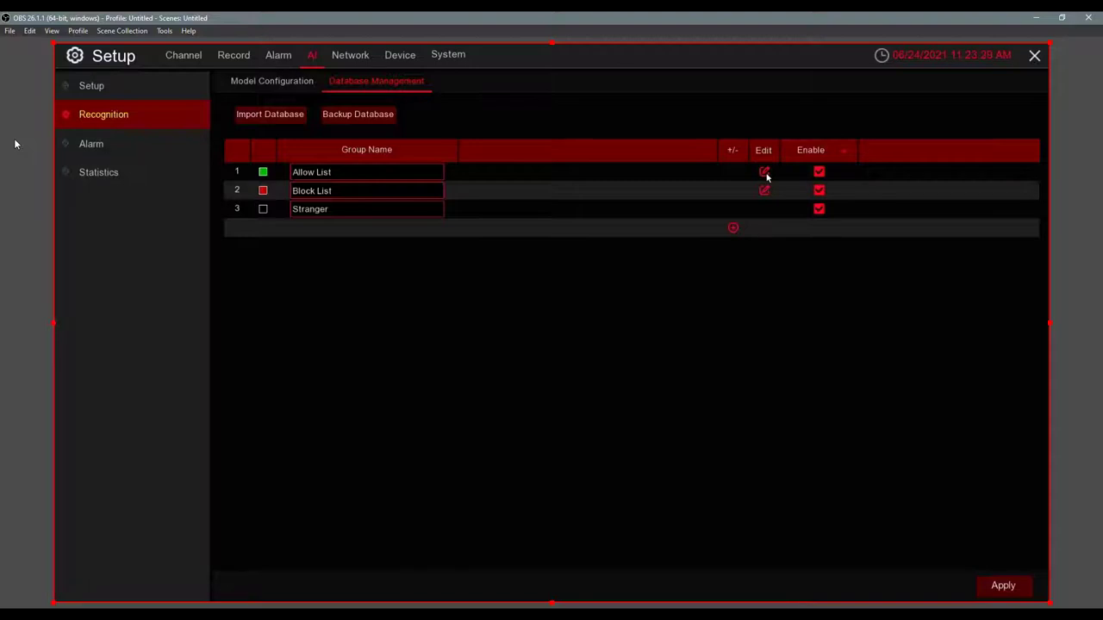
Step: Select IP CH1's 06/24/2021 10:25:02 face from local storage for the Allow List, view its import form, and exit without importing
click(764, 173)
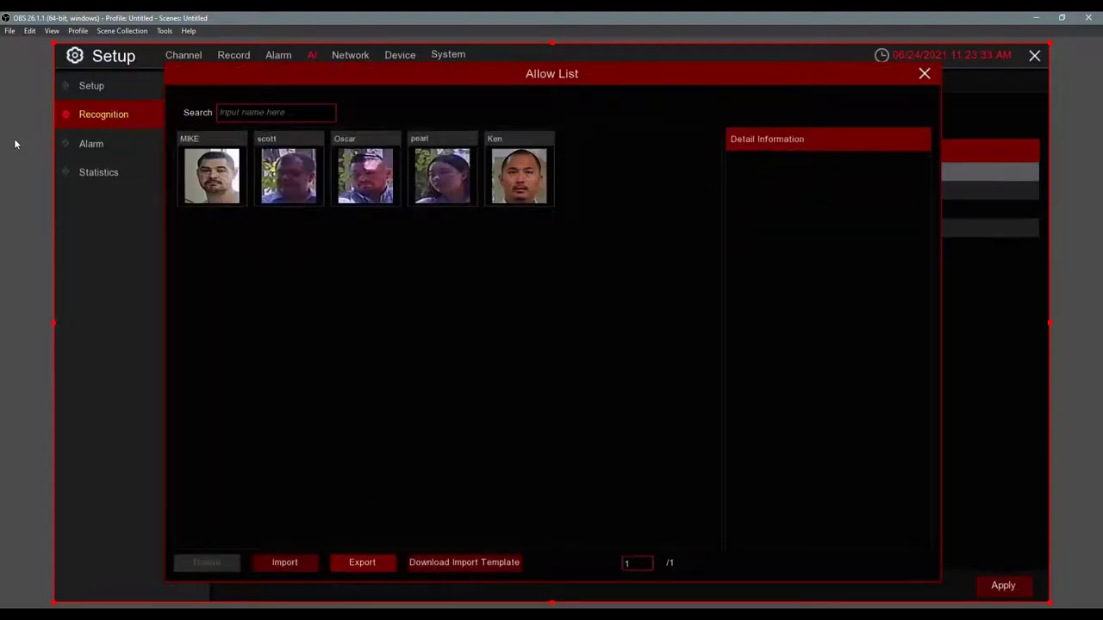
click(285, 564)
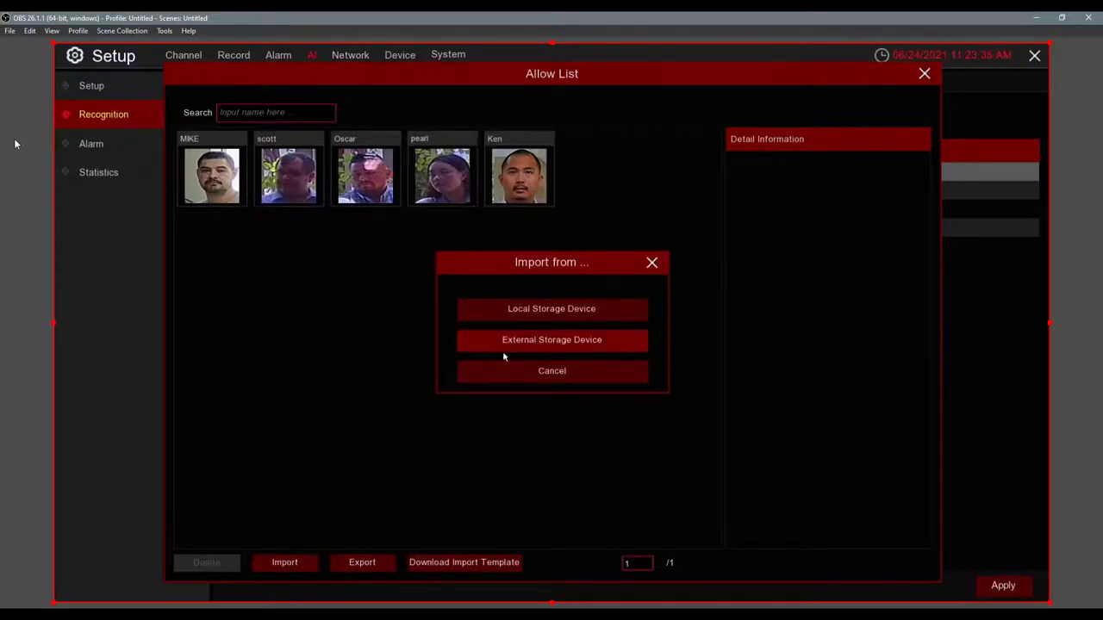
click(542, 315)
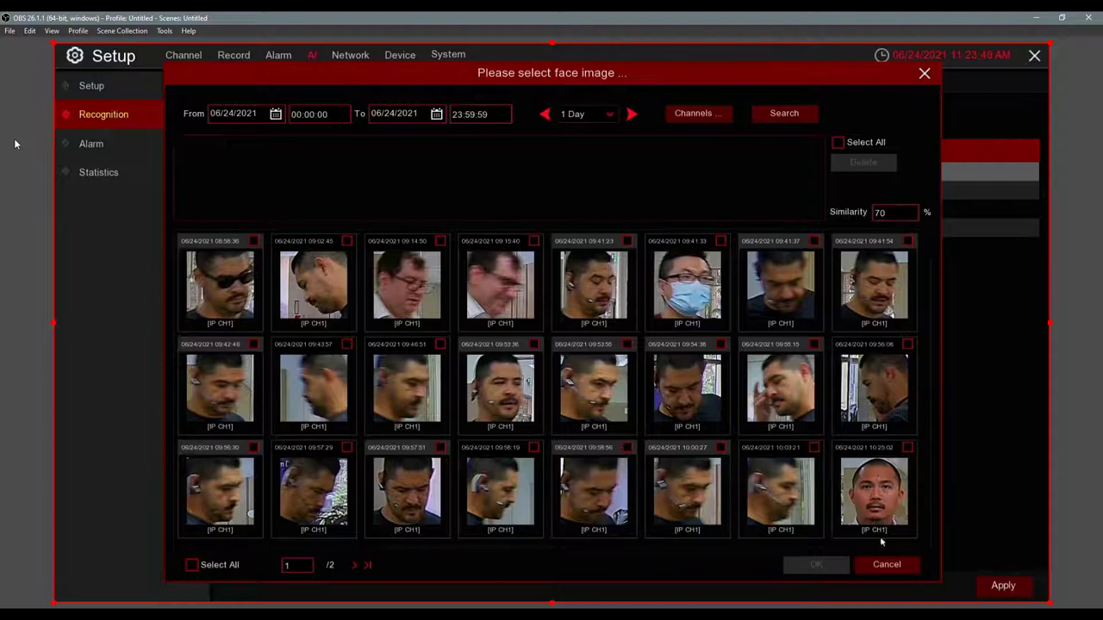
click(906, 449)
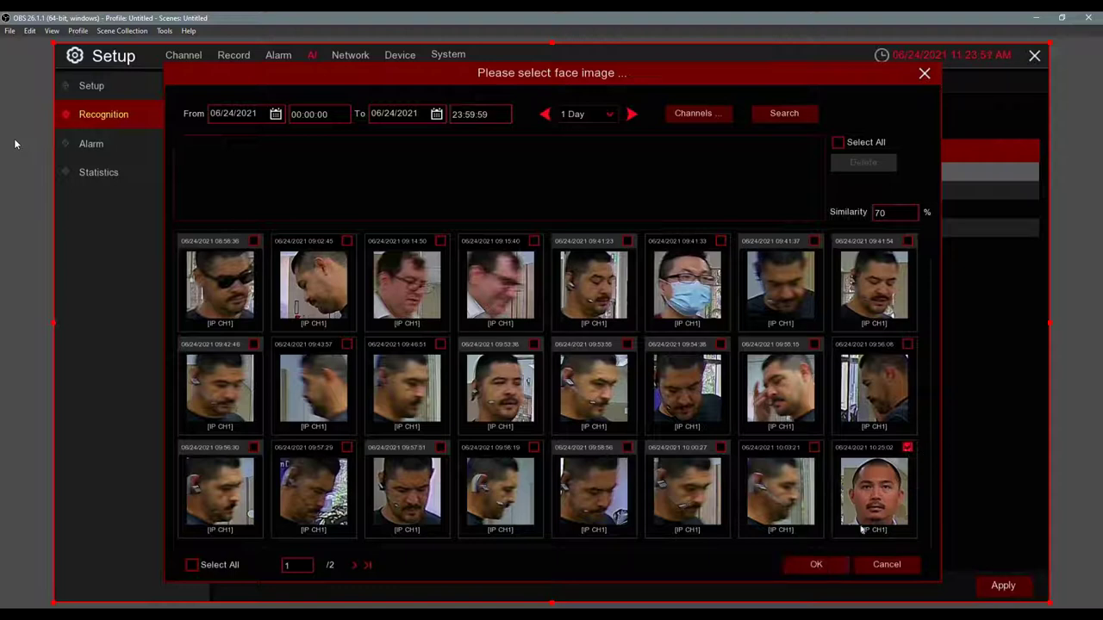
click(821, 565)
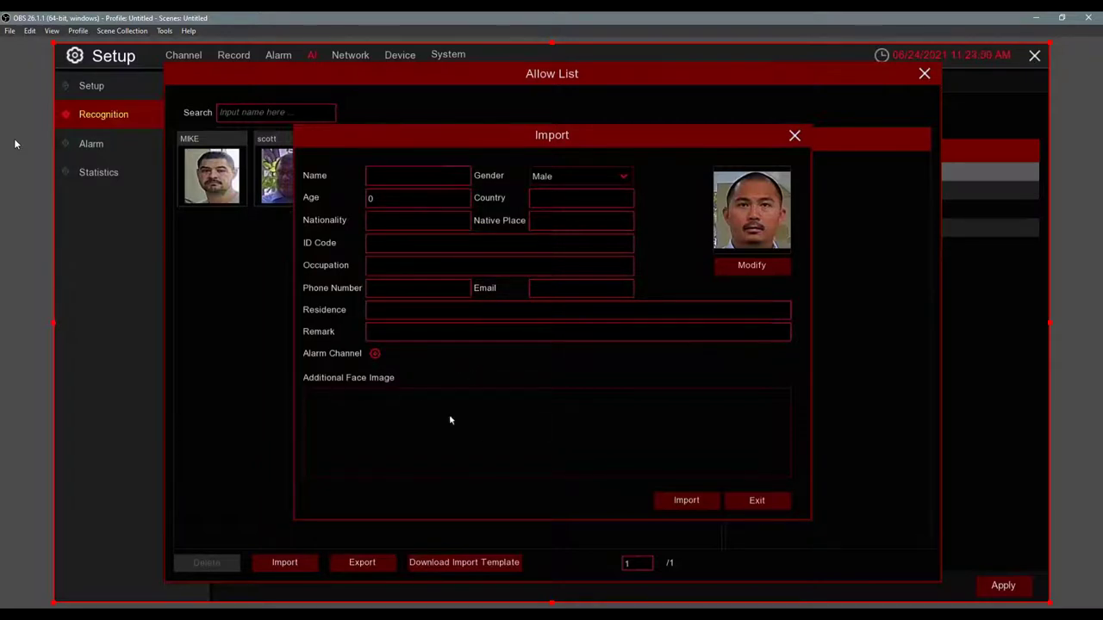
click(784, 499)
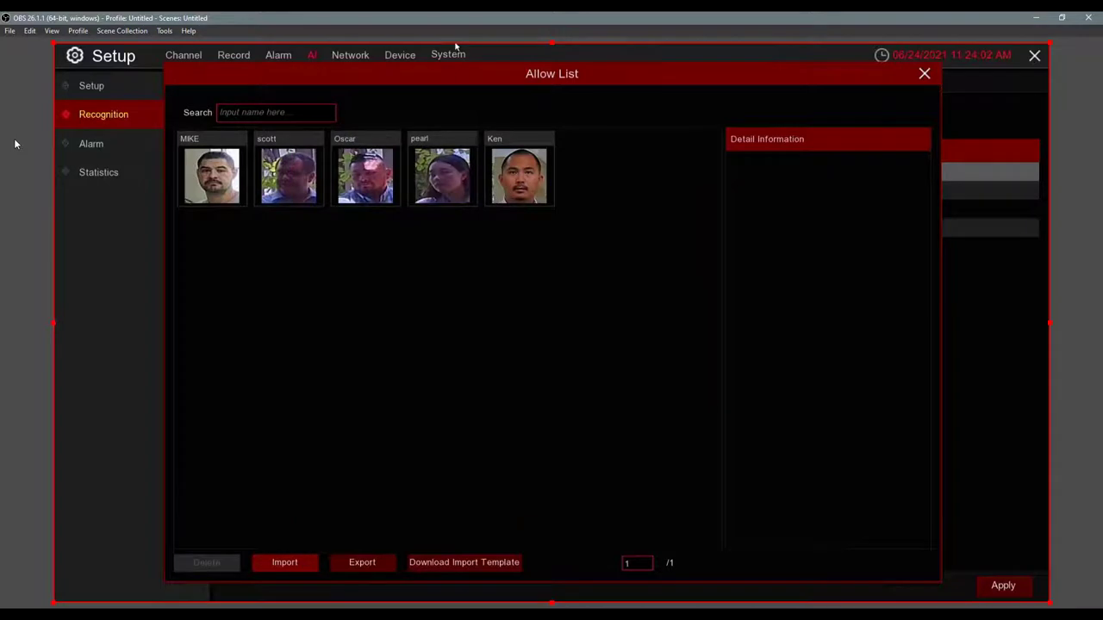
Step: View the last Allow List face's details and the Block List option for moving it to another group, then cancel the move
click(502, 178)
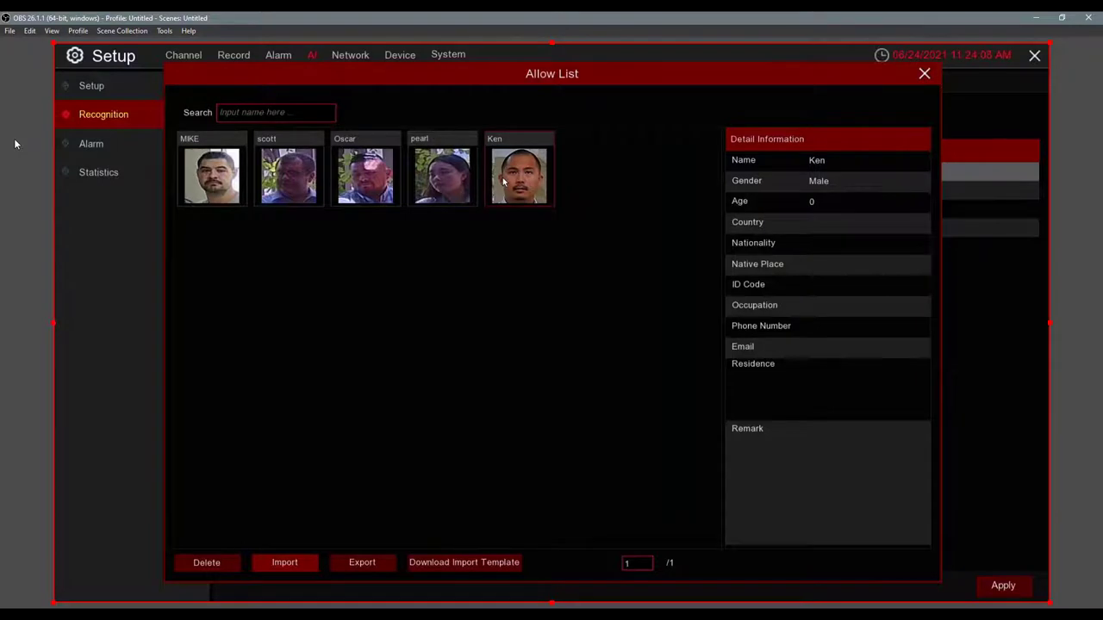
right_click(504, 181)
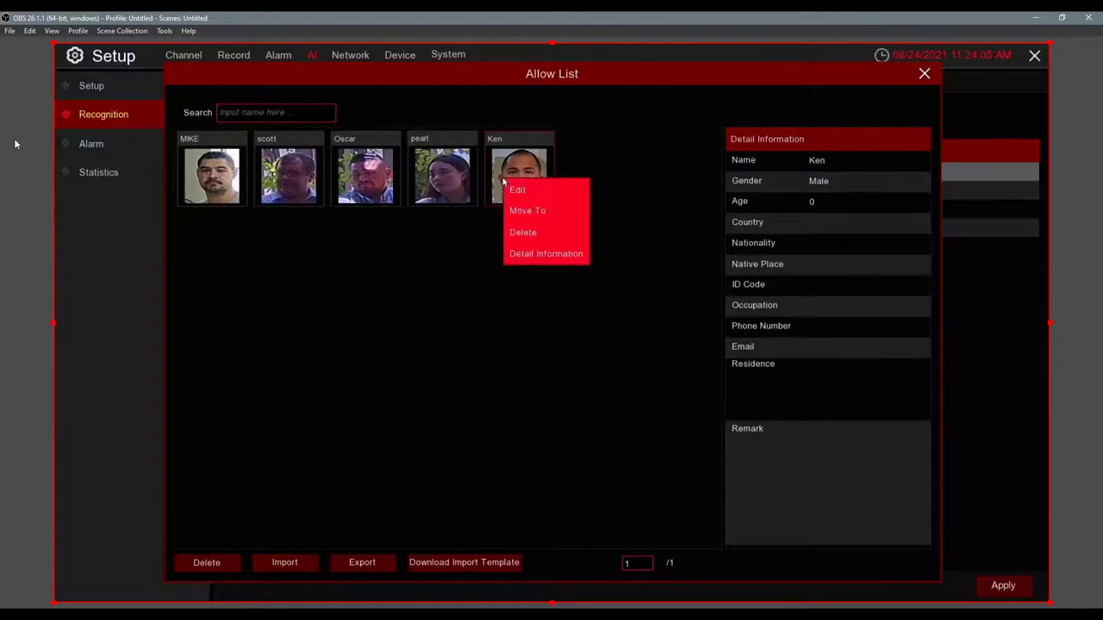
click(552, 212)
click(588, 331)
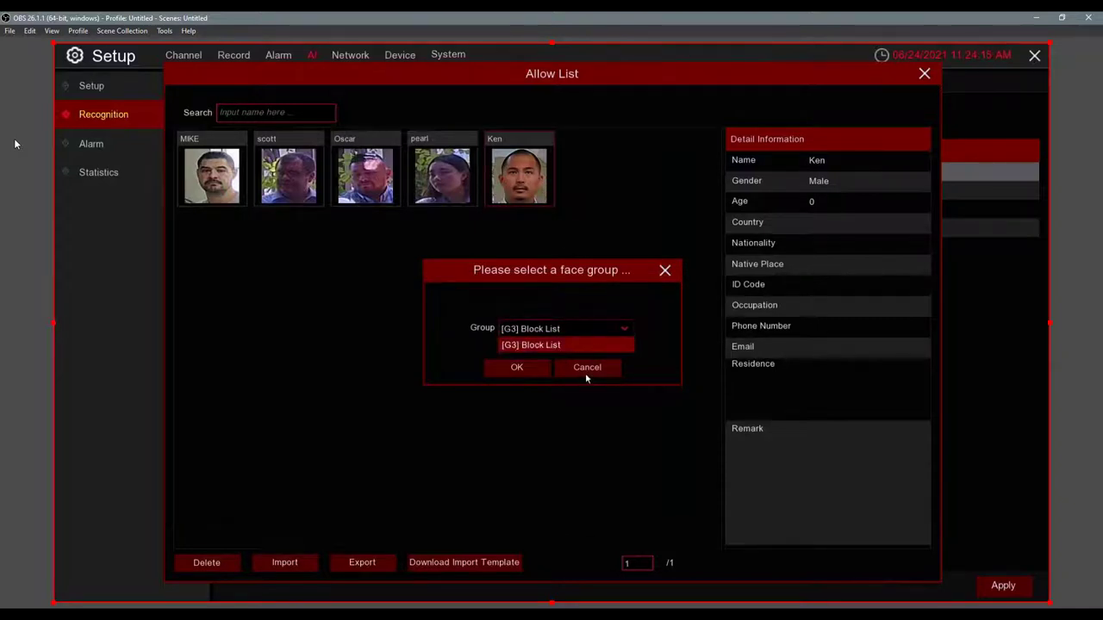
click(587, 368)
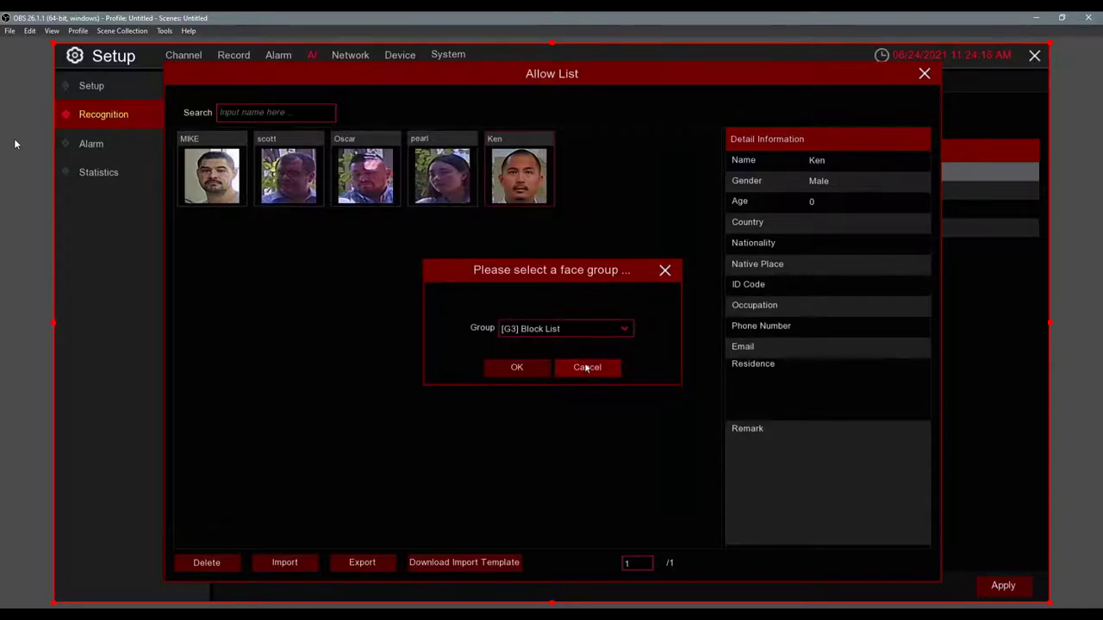
click(586, 368)
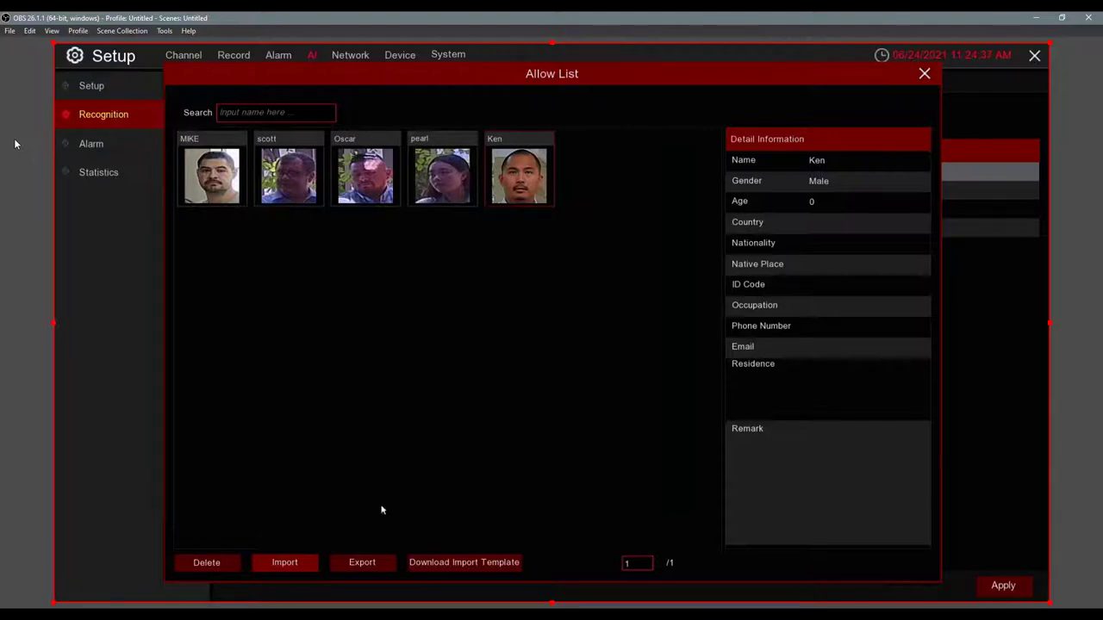
Step: View the face import sources, cancel the import, and leave the setup to enlarge IP CH1 in live view
click(296, 553)
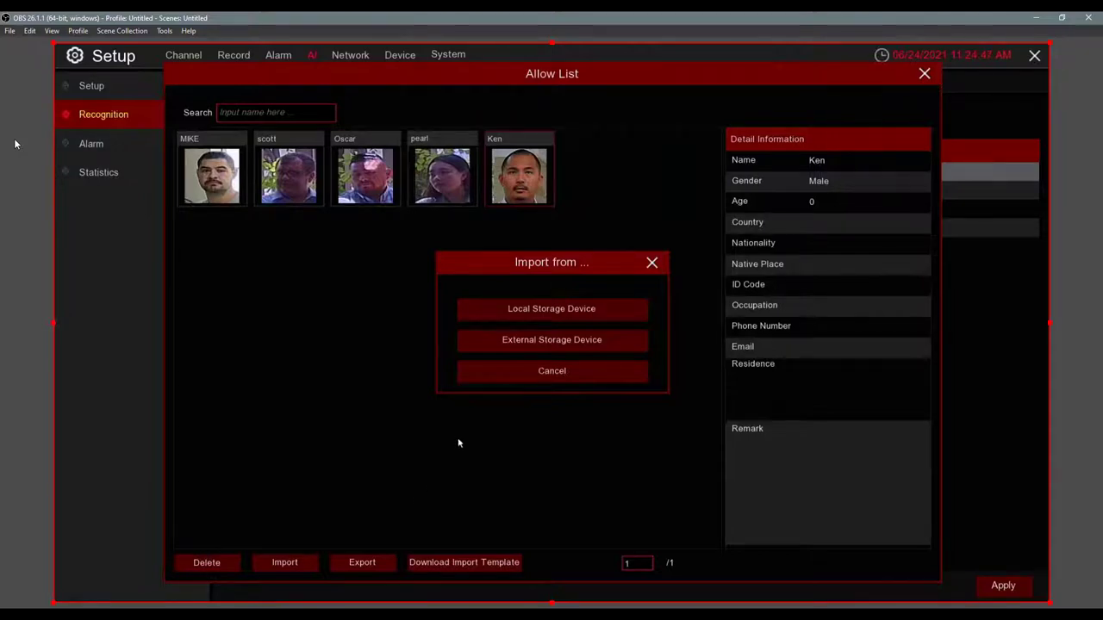
click(579, 371)
right_click(591, 335)
right_click(591, 336)
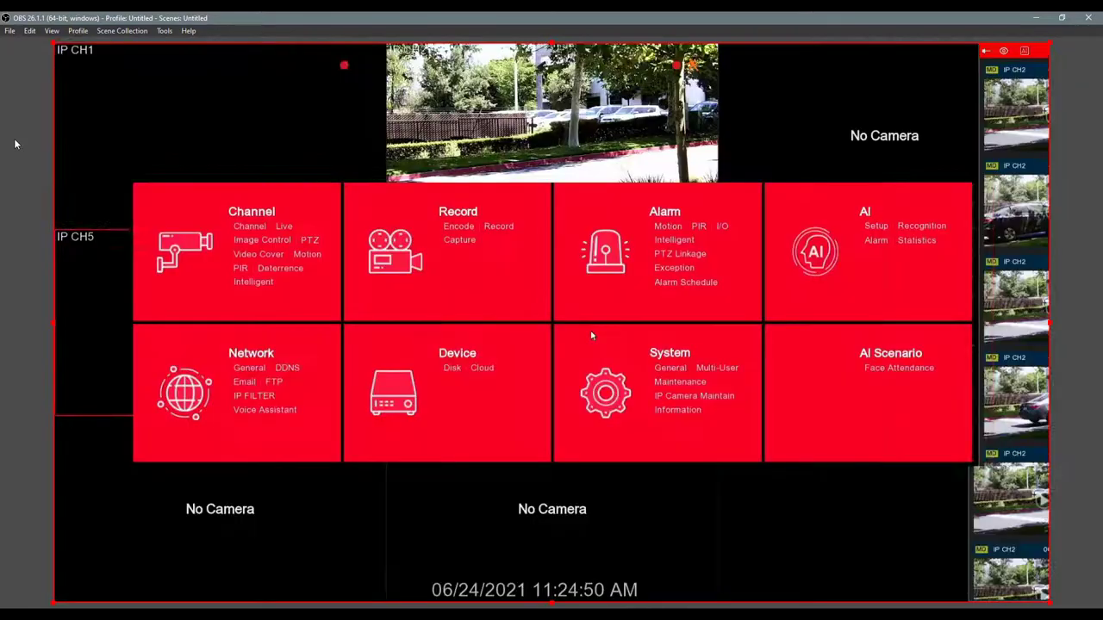
right_click(591, 335)
double_click(138, 173)
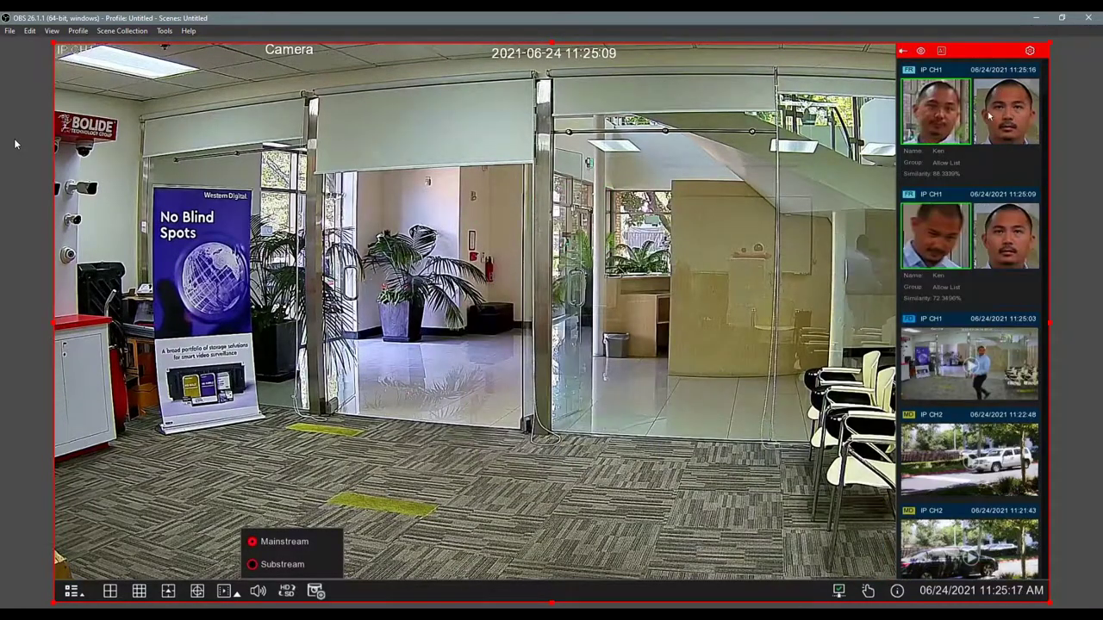
Step: Play back an IP CH1 face recognition event from the live event list, and view the general recording search before returning to live view
click(948, 253)
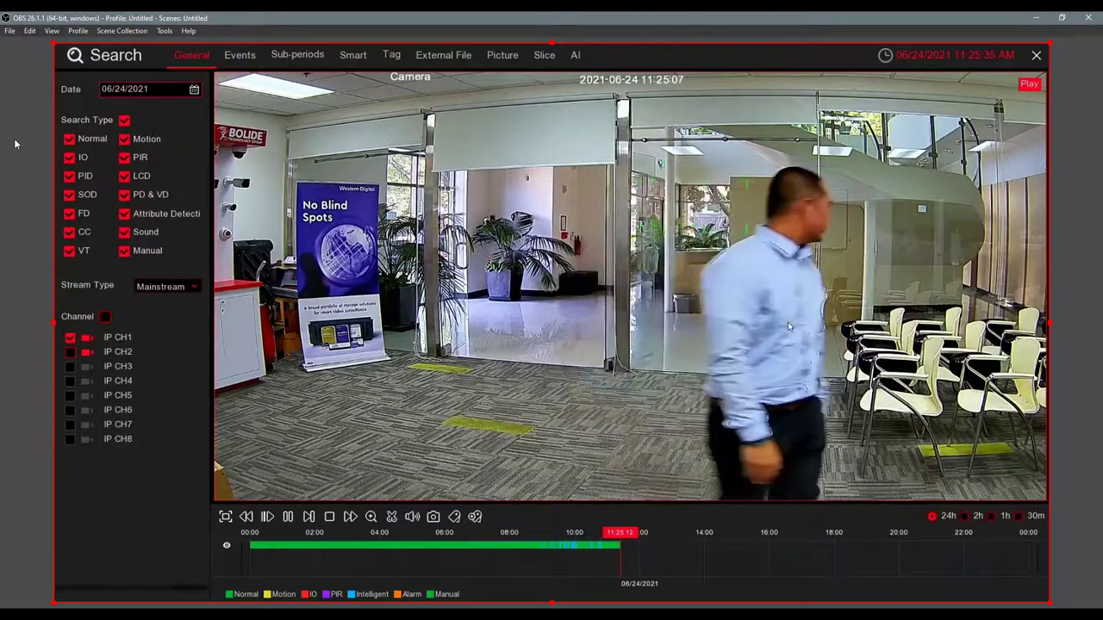
right_click(788, 325)
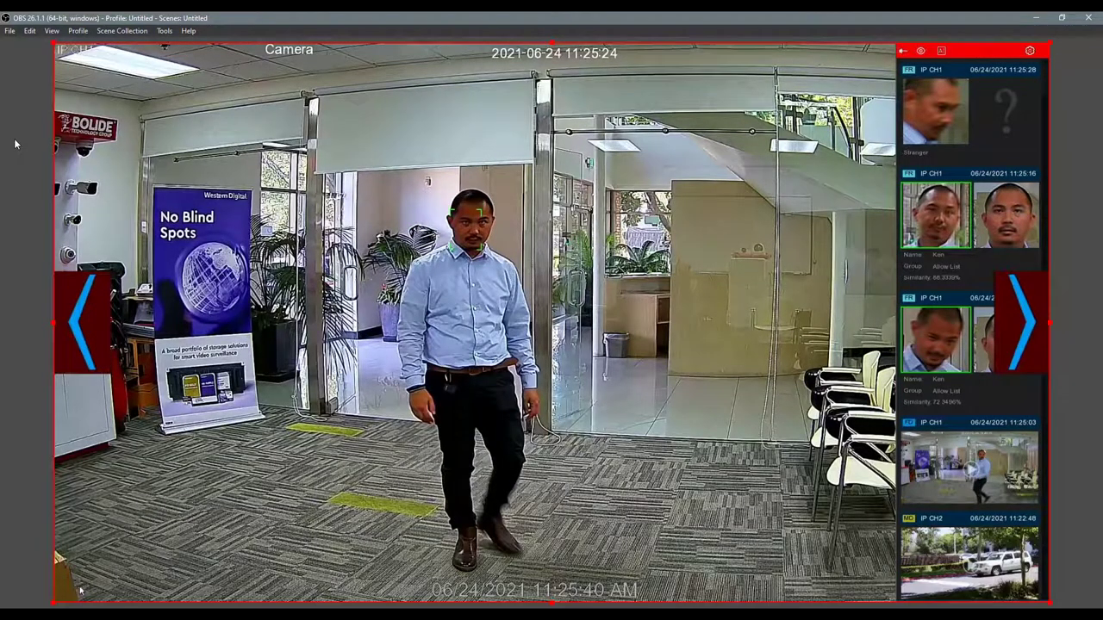
click(72, 591)
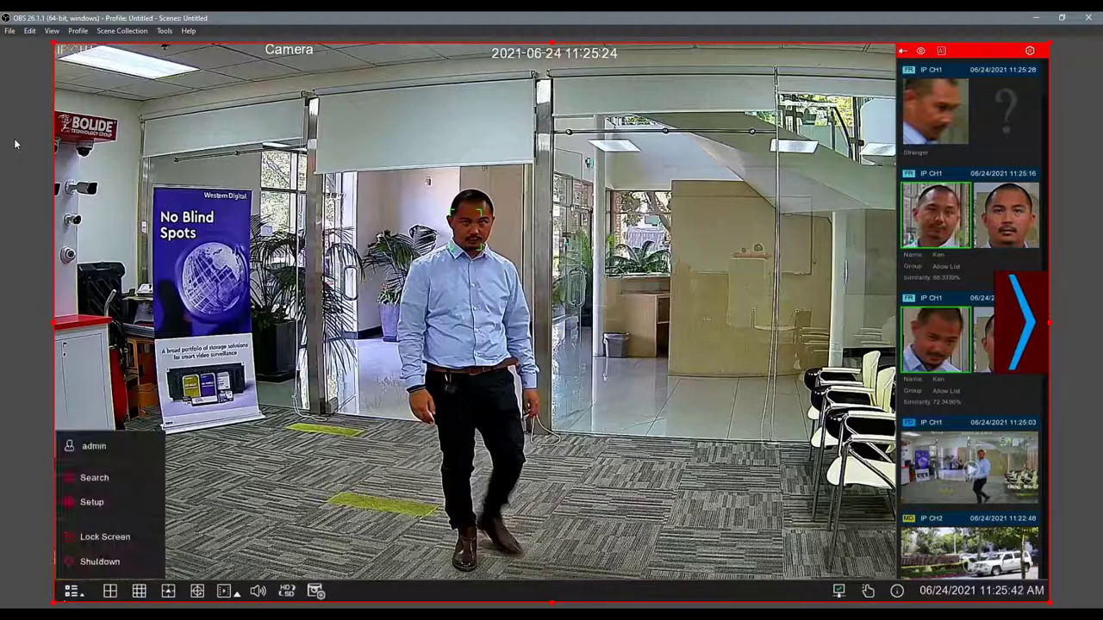
click(98, 485)
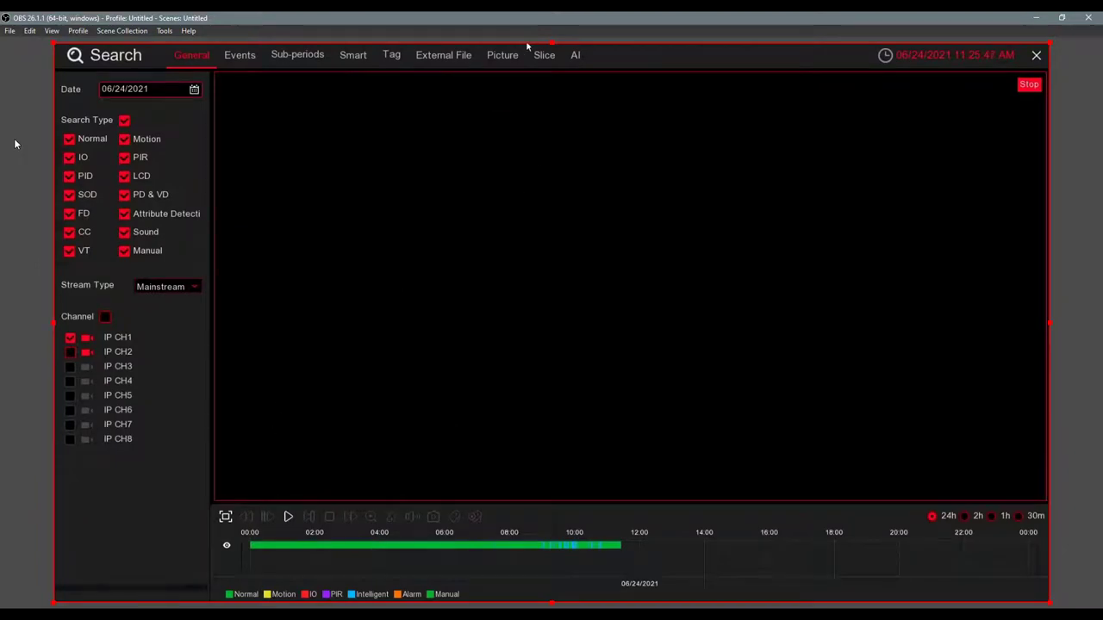
right_click(592, 95)
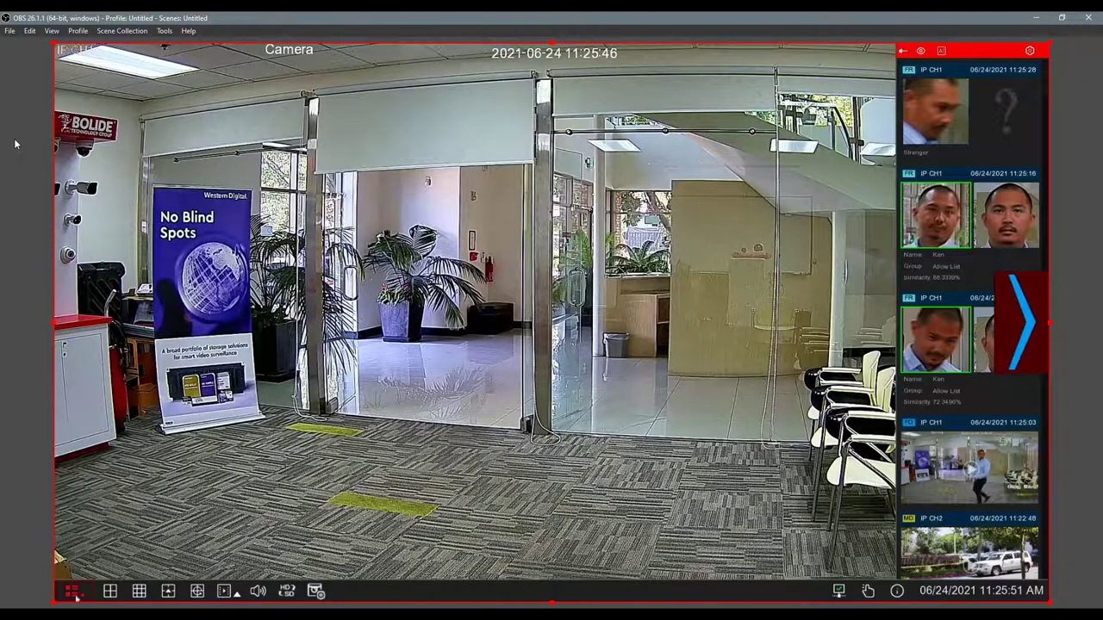
Step: Open the AI setup's face recognition alarm settings and examine the Allow List's alarm options for each channel
click(73, 593)
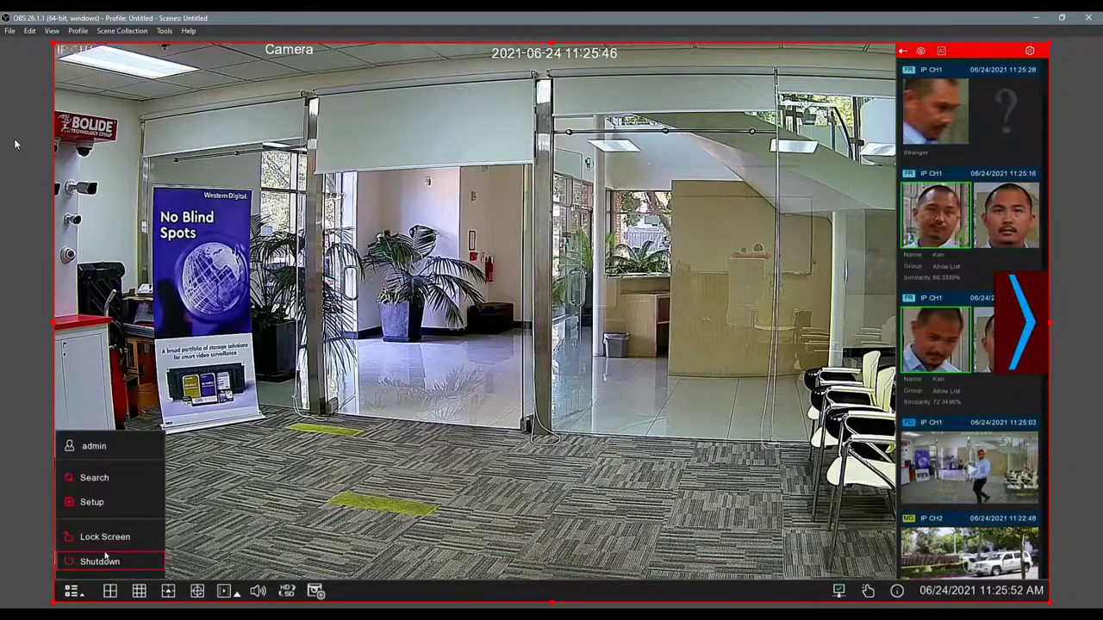
click(113, 502)
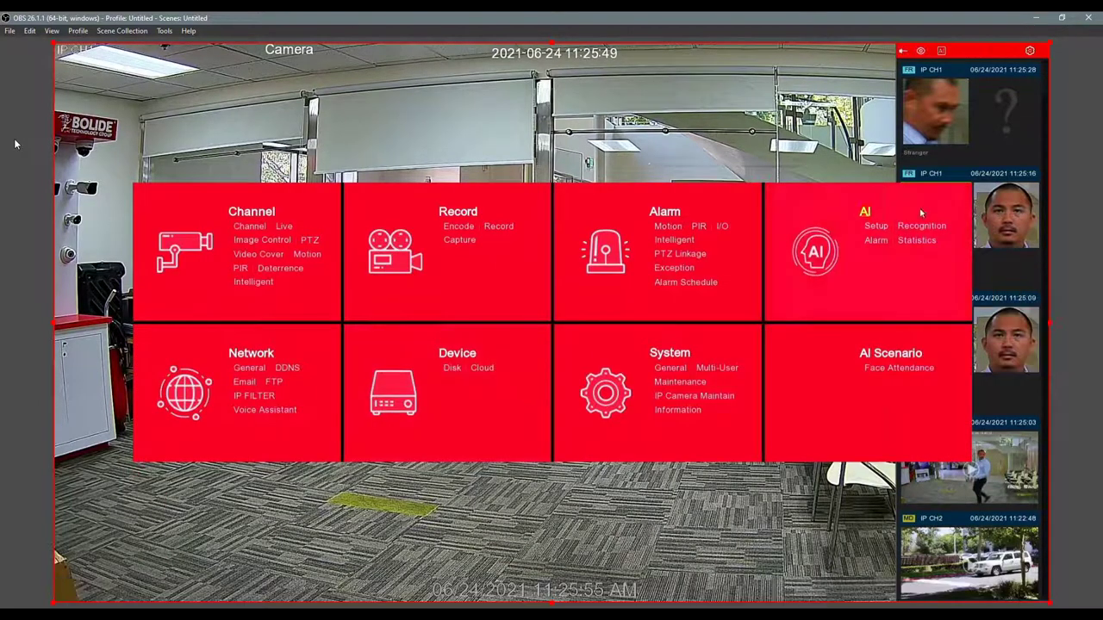
click(920, 224)
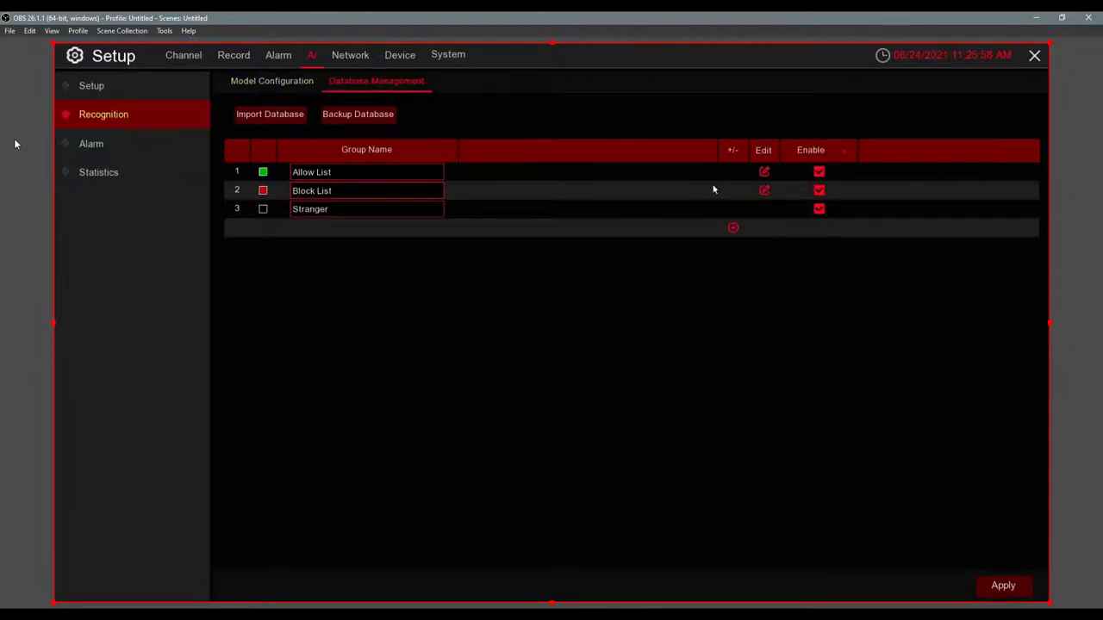
click(177, 148)
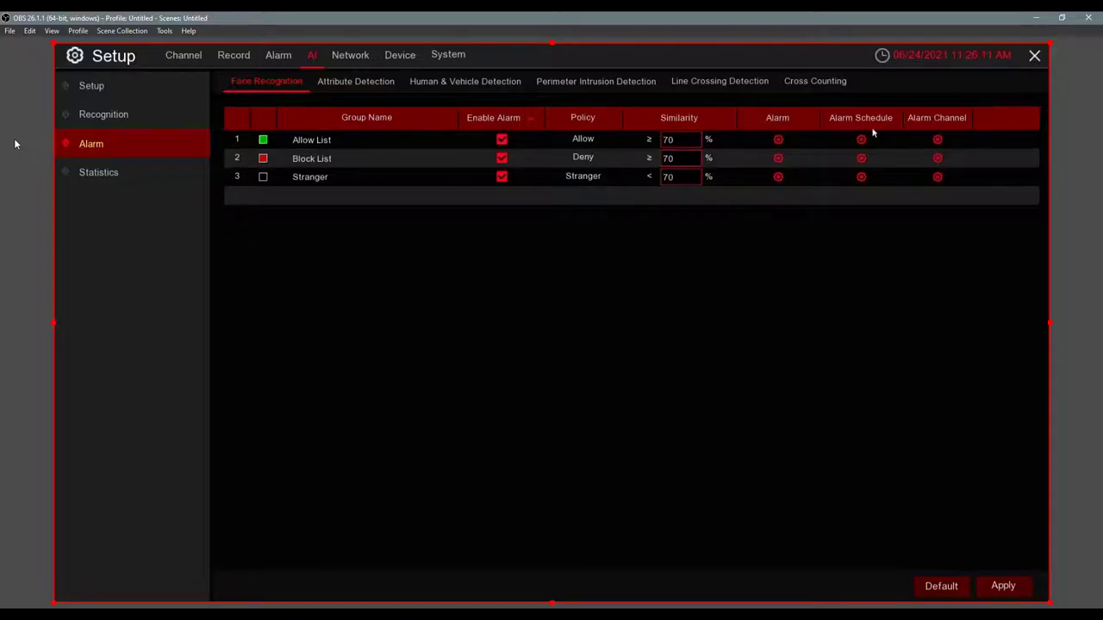
click(778, 139)
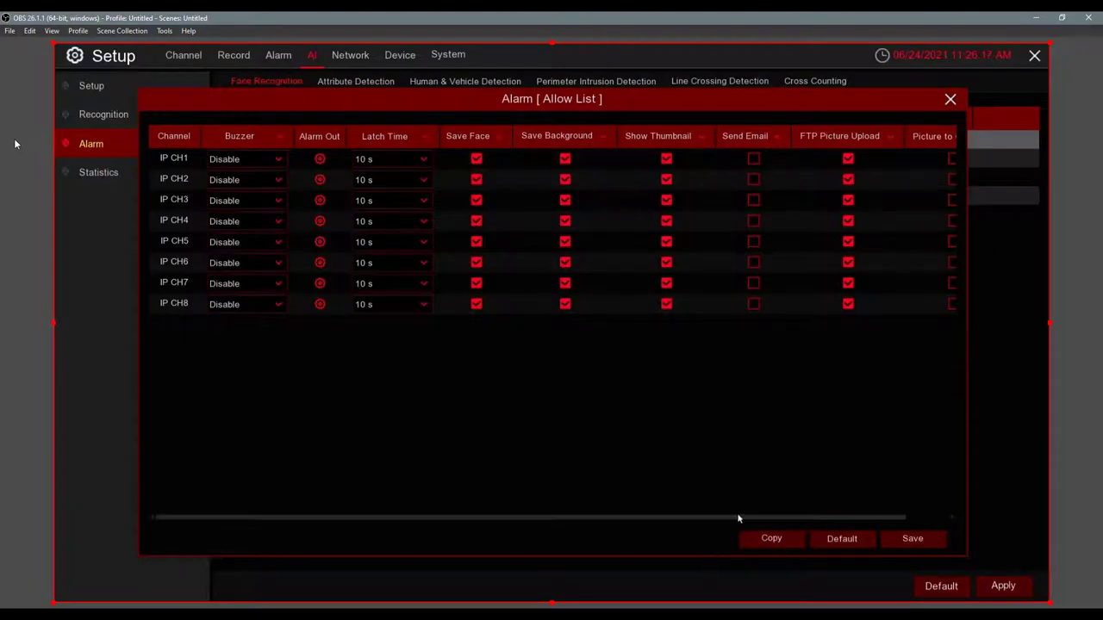
drag(746, 519, 617, 511)
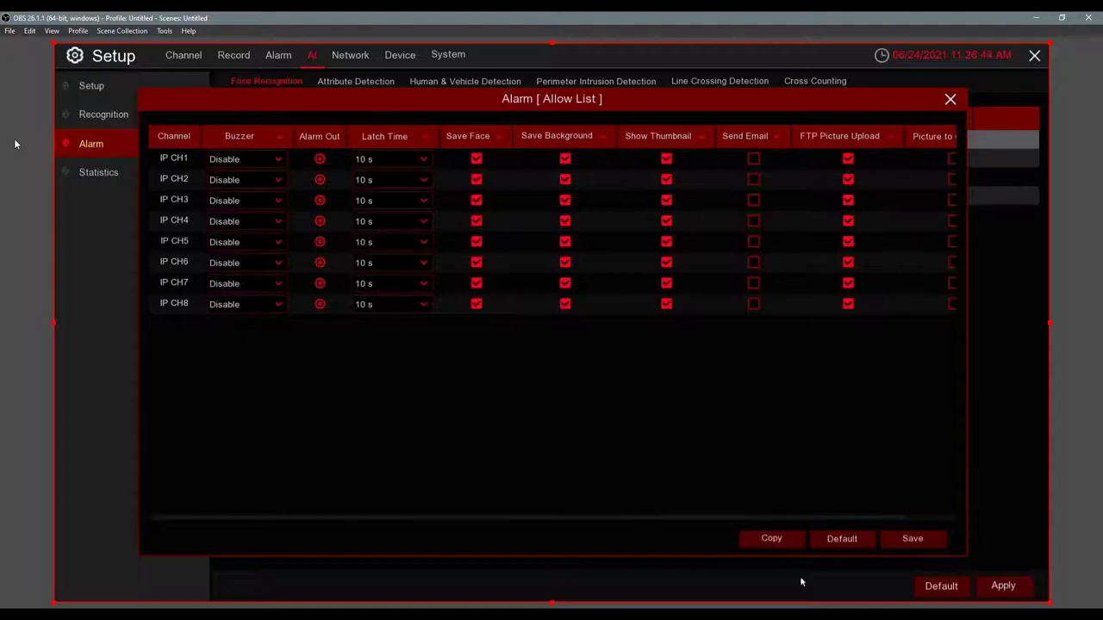
Step: Examine the Allow List's remaining alarm options through Picture to Cloud, and close its alarm settings
drag(807, 522, 960, 522)
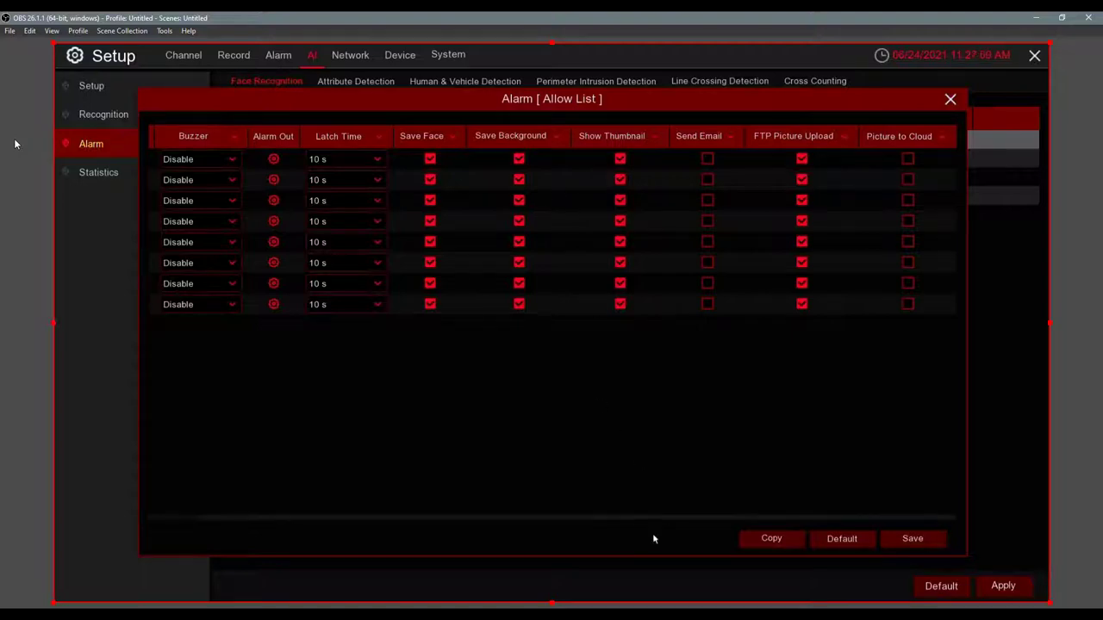
drag(655, 517, 372, 521)
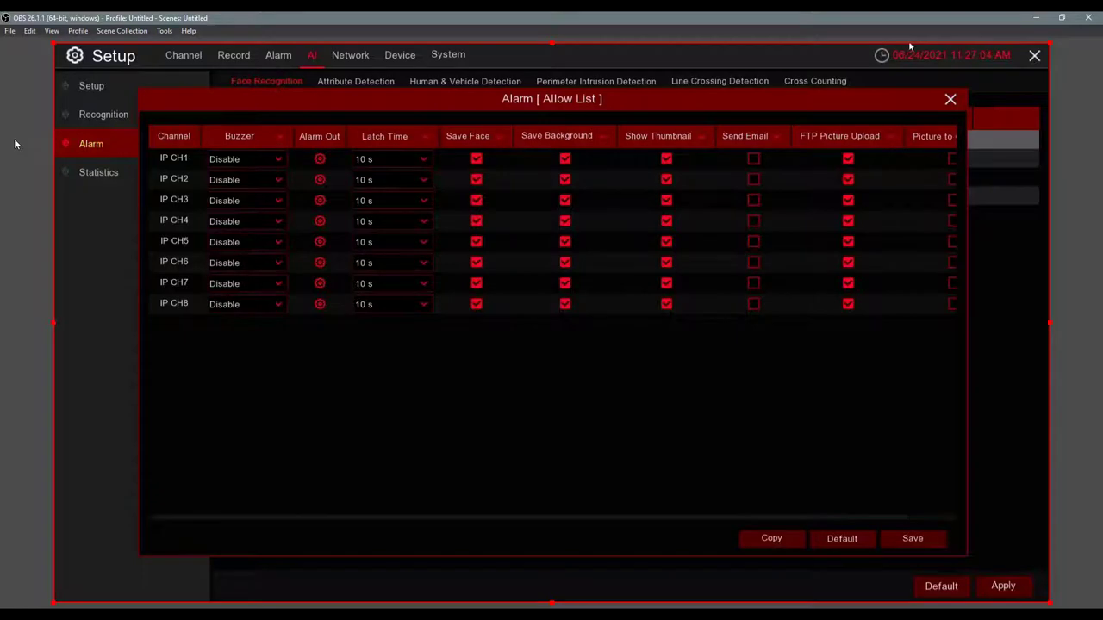
click(951, 99)
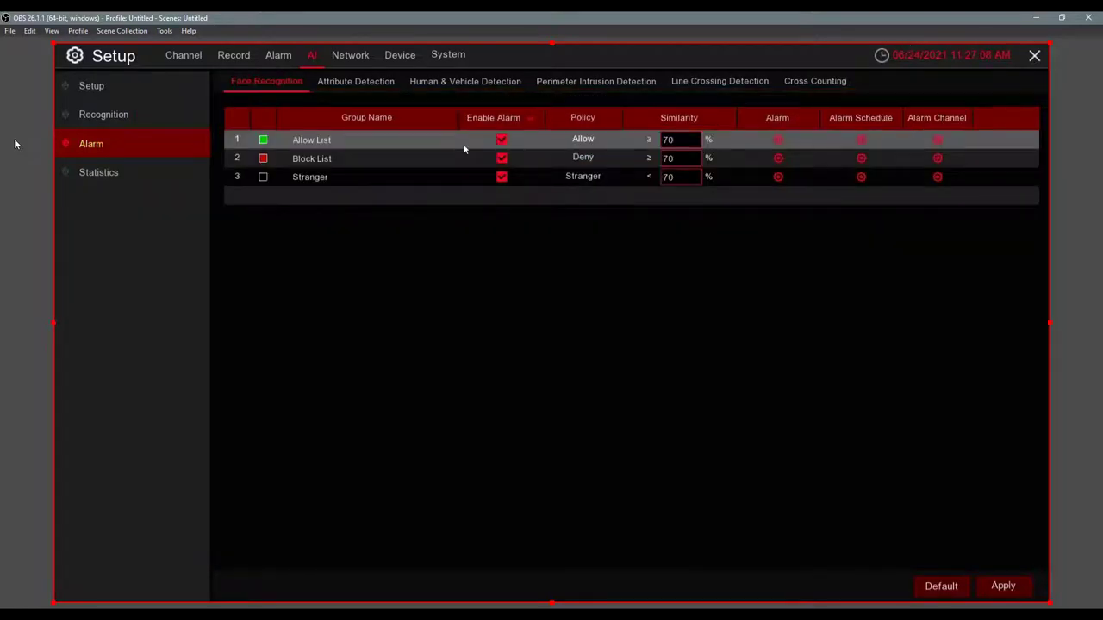
Step: Open the Allow List in the recognition database and choose the face photo on the USB1-1 external storage device for import
click(118, 123)
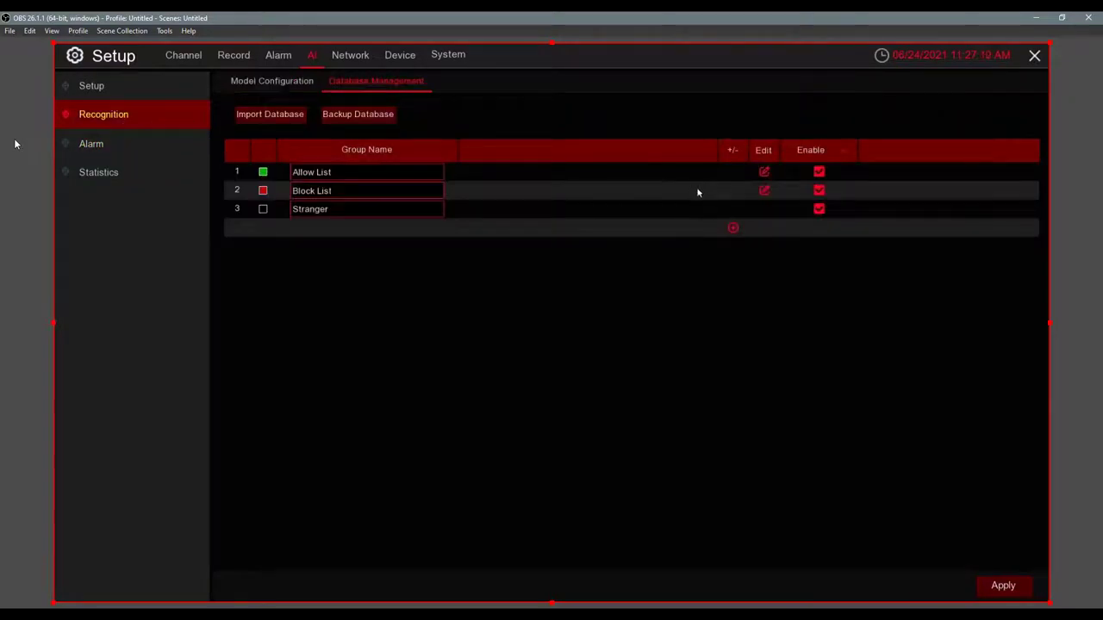
click(762, 175)
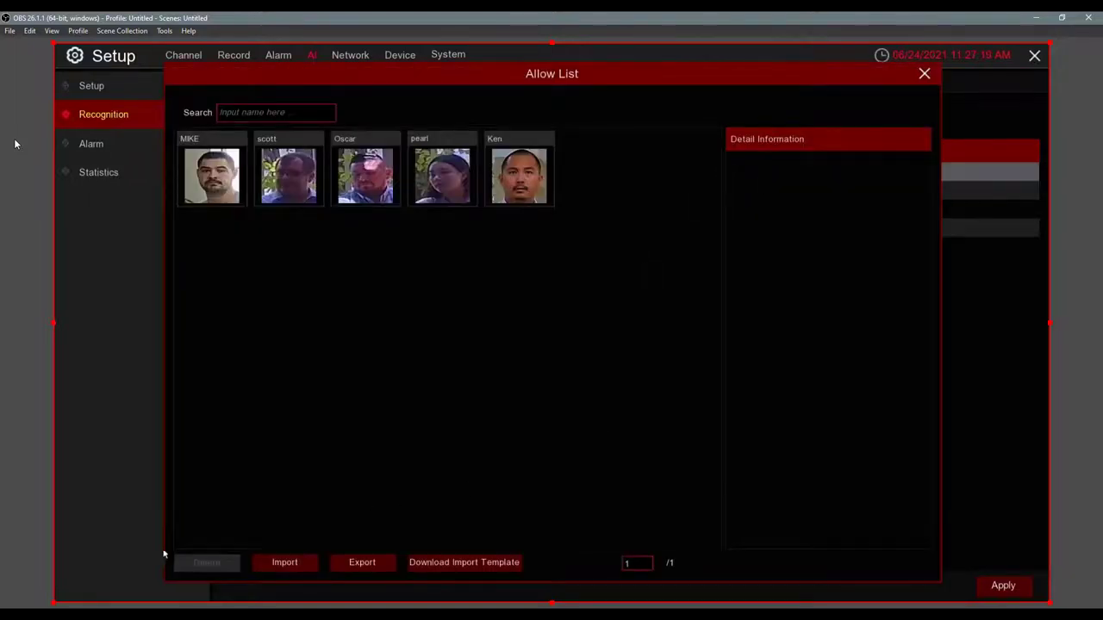
click(267, 565)
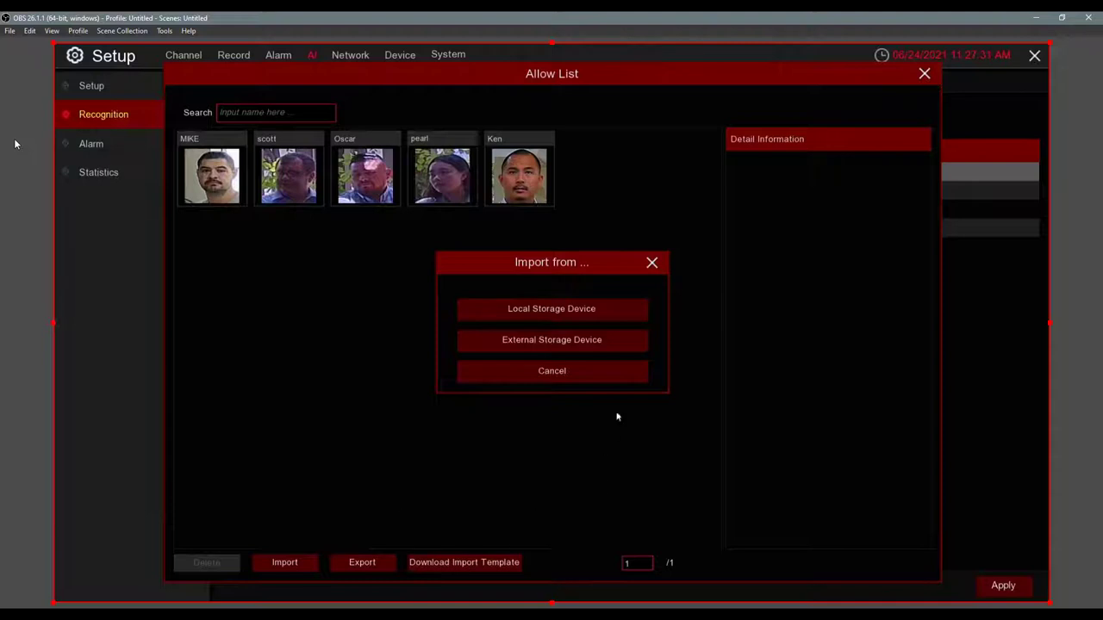
click(580, 349)
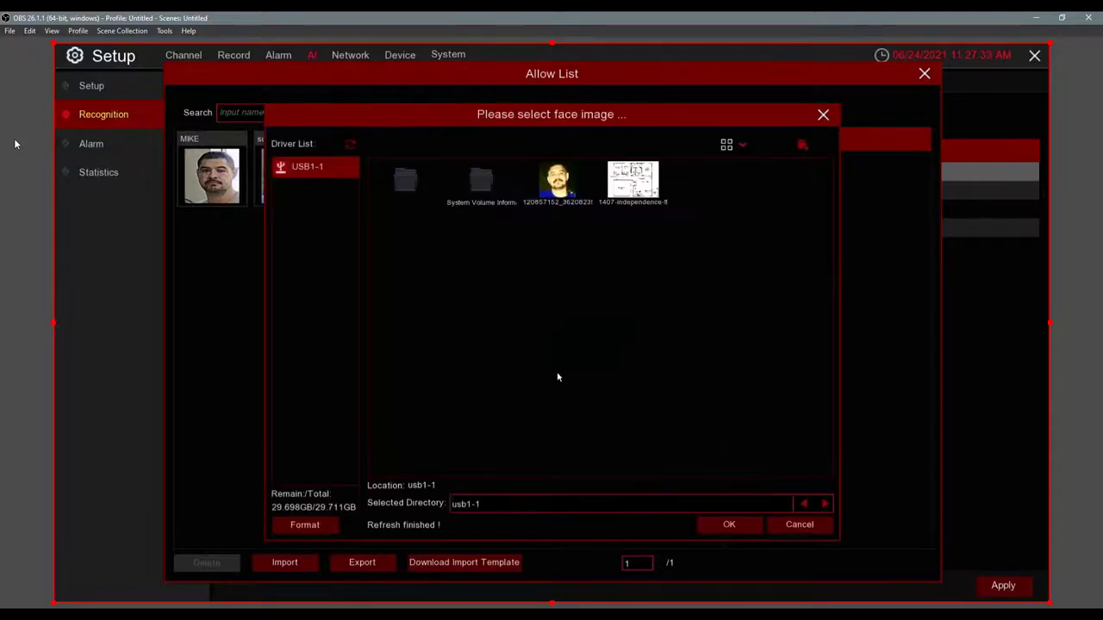
click(561, 192)
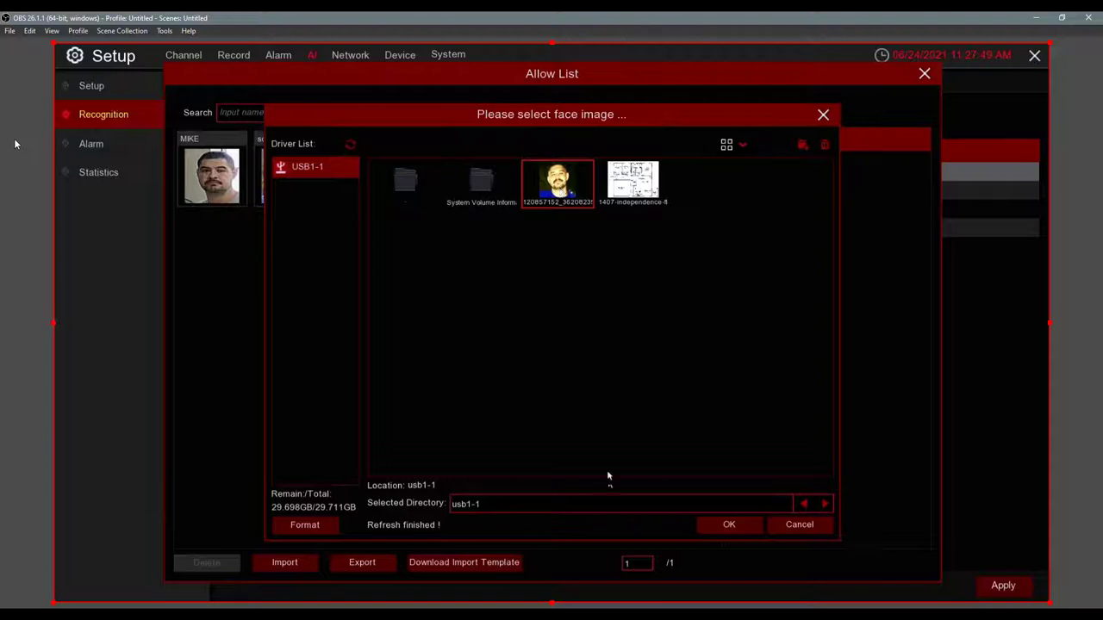
click(730, 524)
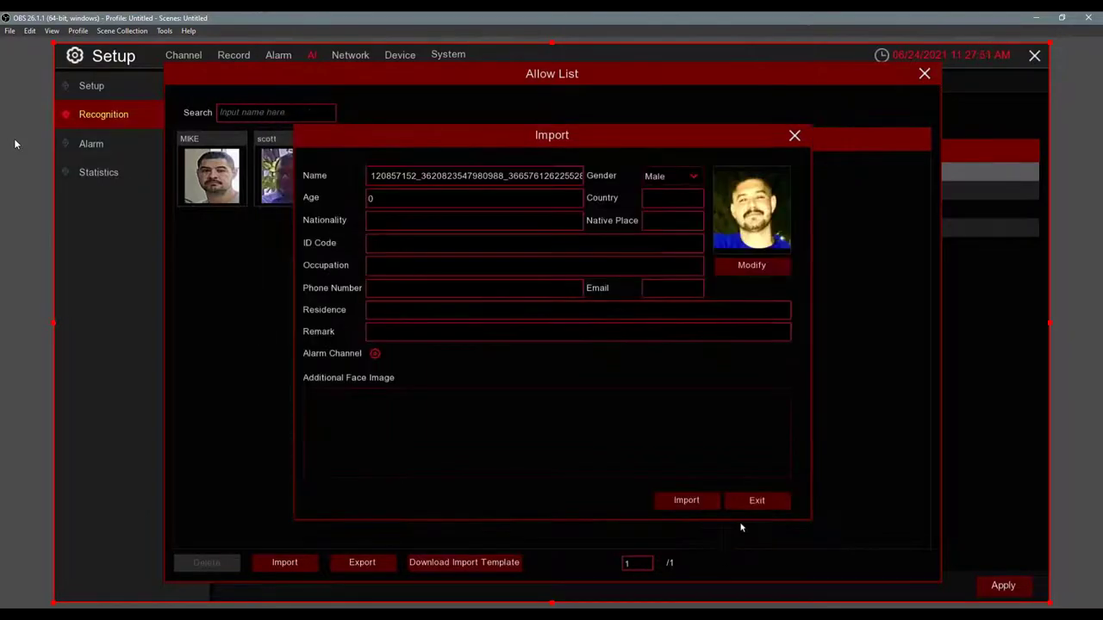
Step: Delete characters from the middle of the prefilled name, import the face into the Allow List, and exit the import form
click(514, 176)
click(626, 198)
click(627, 198)
click(626, 198)
click(627, 198)
click(626, 198)
click(627, 198)
click(627, 198)
click(627, 198)
click(627, 198)
click(627, 198)
click(627, 198)
click(626, 198)
click(626, 198)
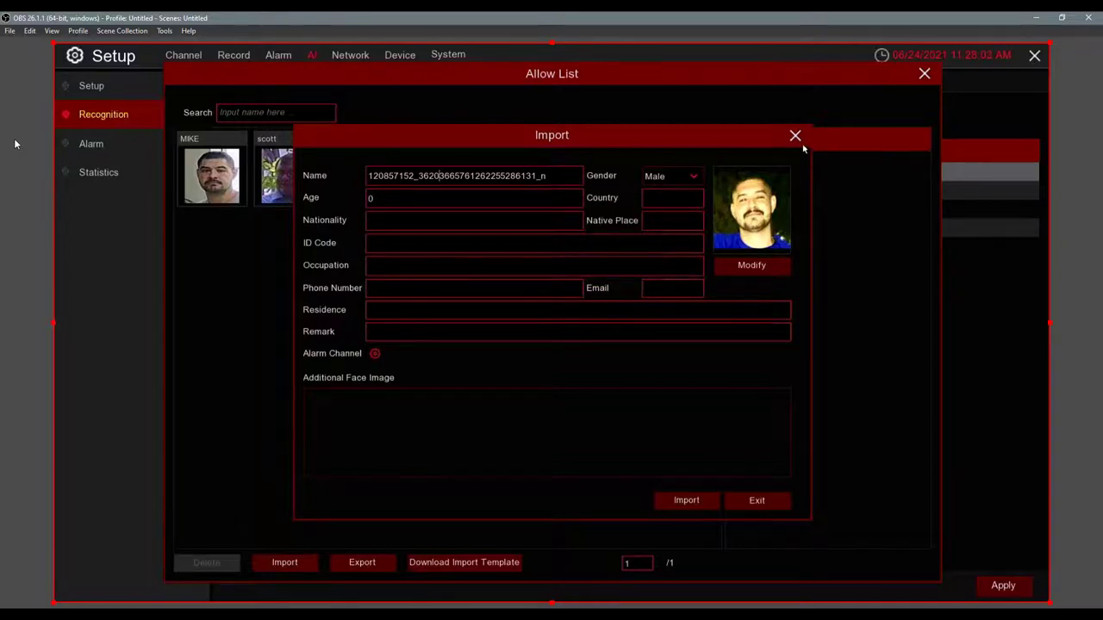
click(699, 502)
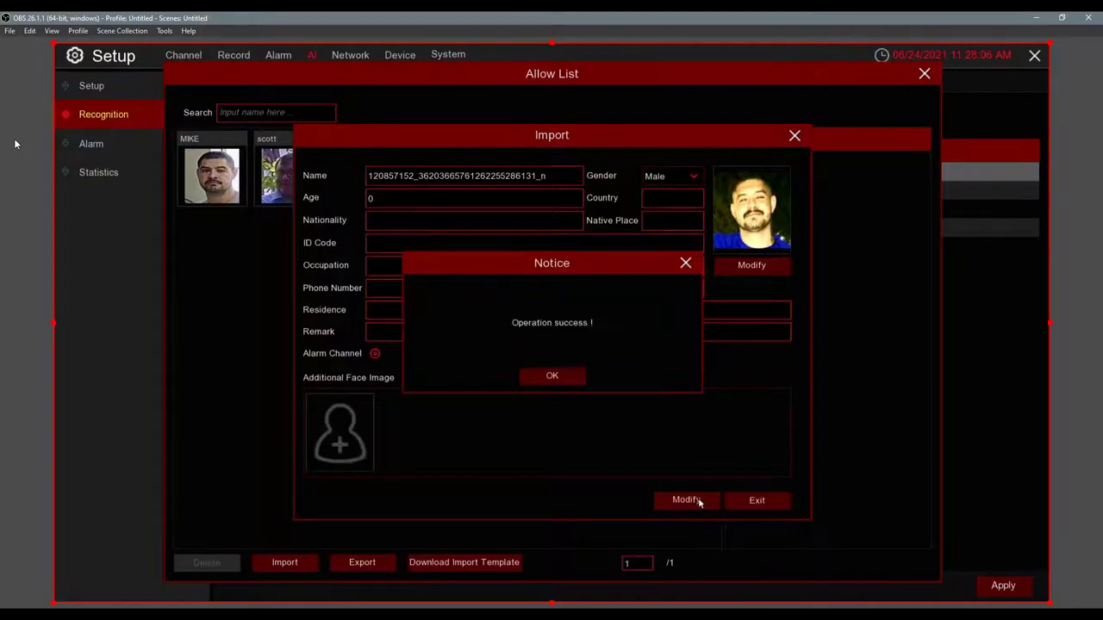
click(577, 385)
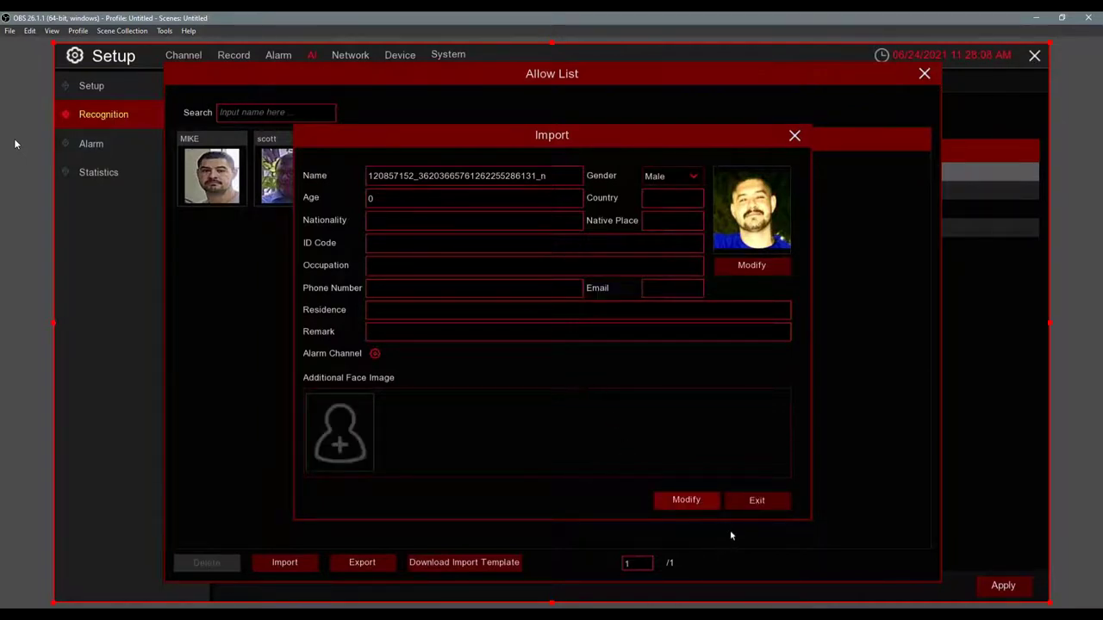
click(730, 503)
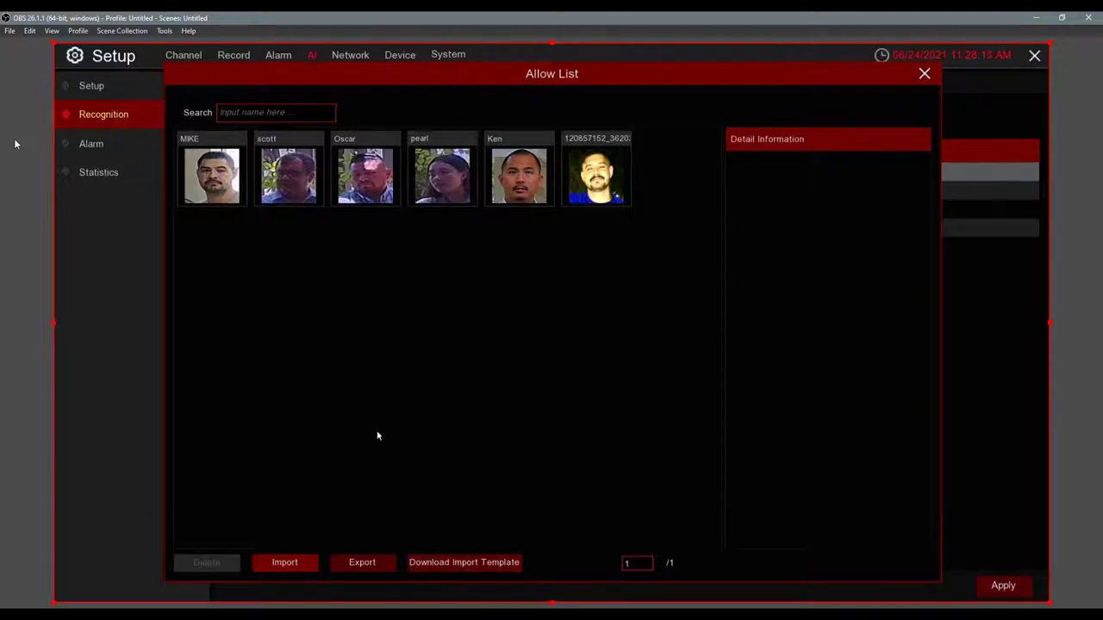
Step: Edit the first Allow List face, add the USB1-1 photo as an additional face image, and close the Allow List
click(201, 188)
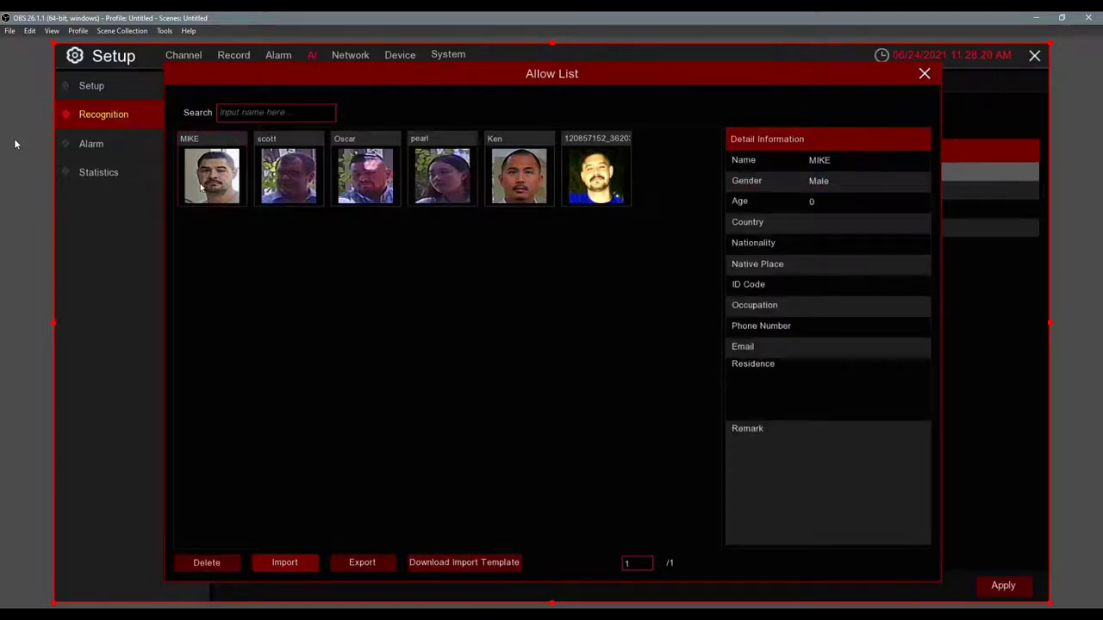
right_click(202, 187)
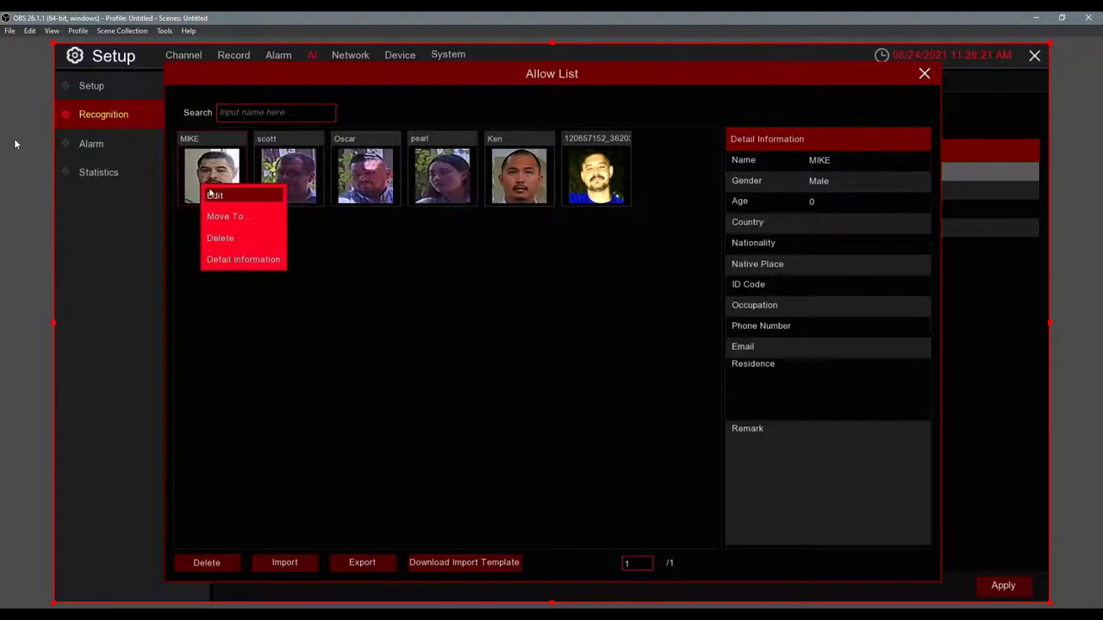
click(212, 195)
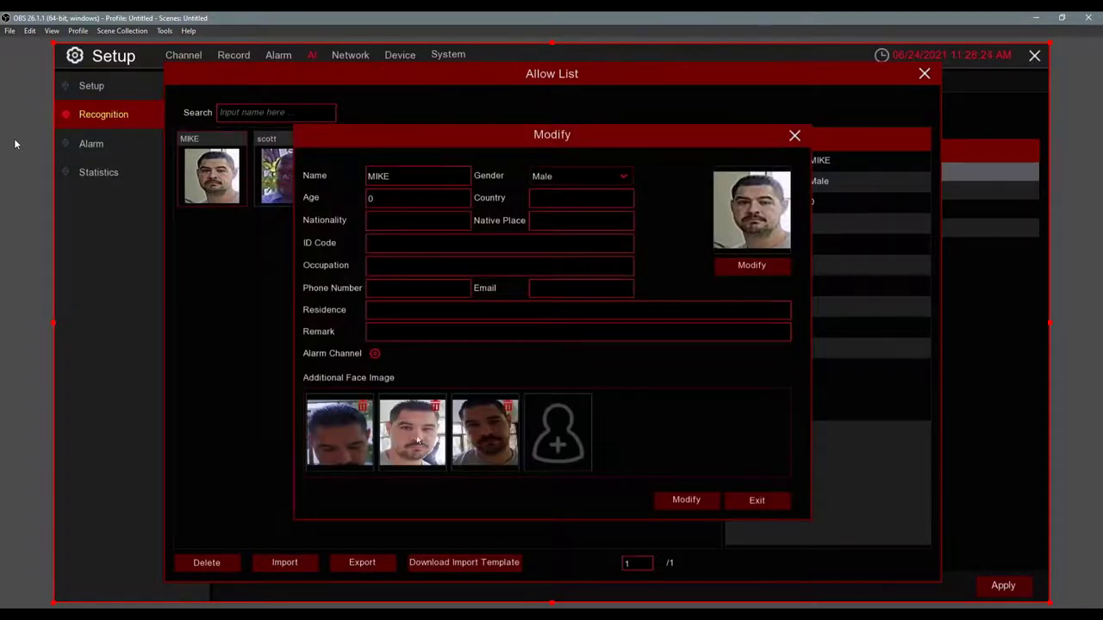
click(565, 448)
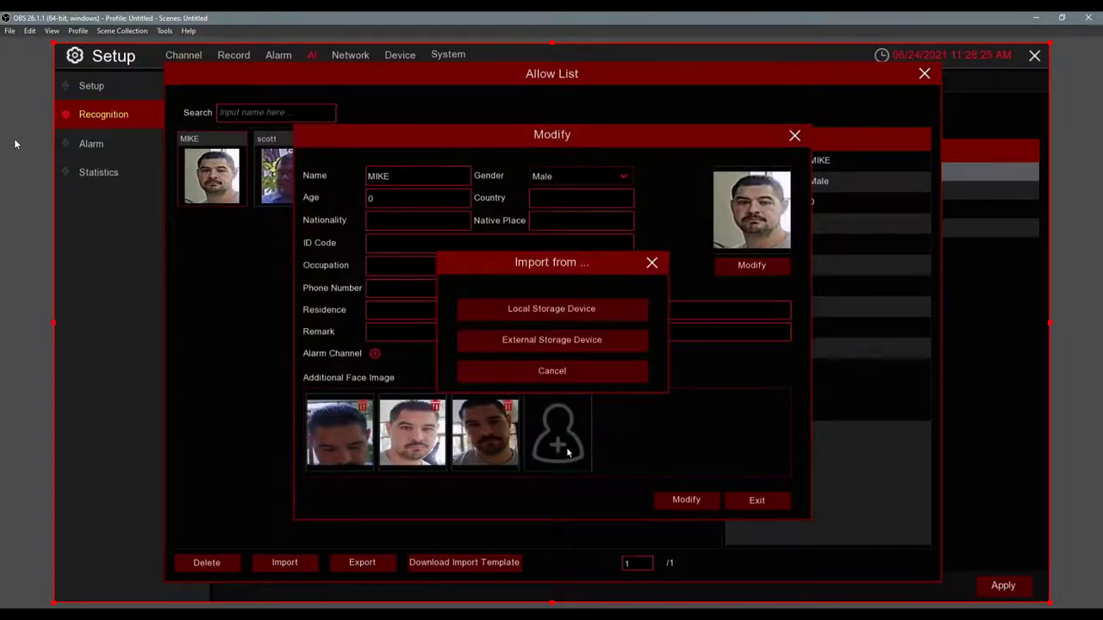
click(591, 344)
click(575, 203)
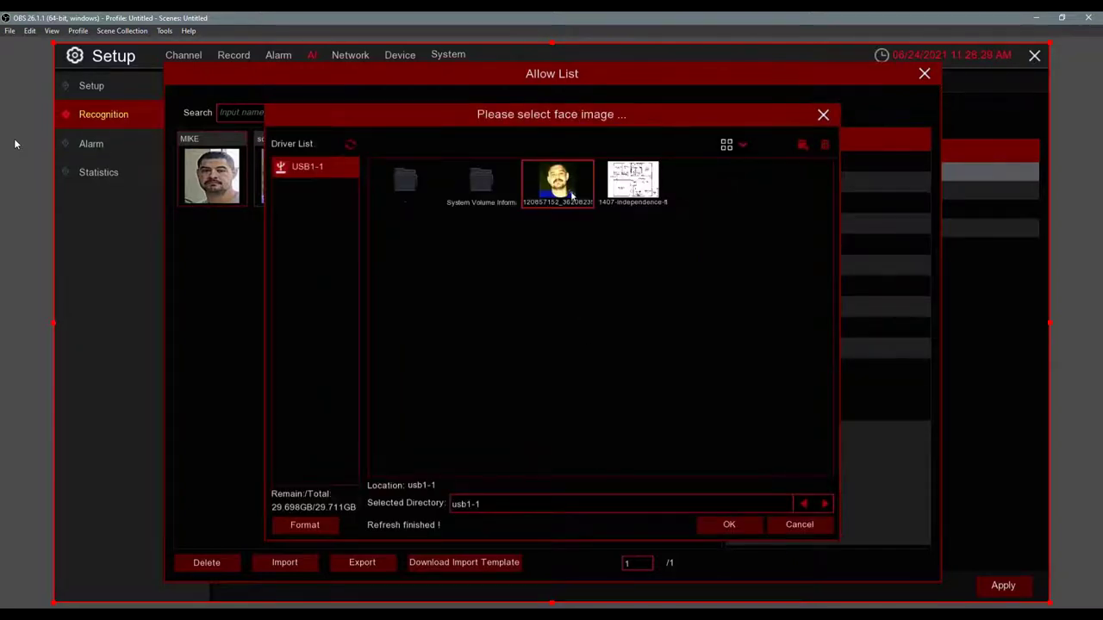
click(724, 525)
click(511, 377)
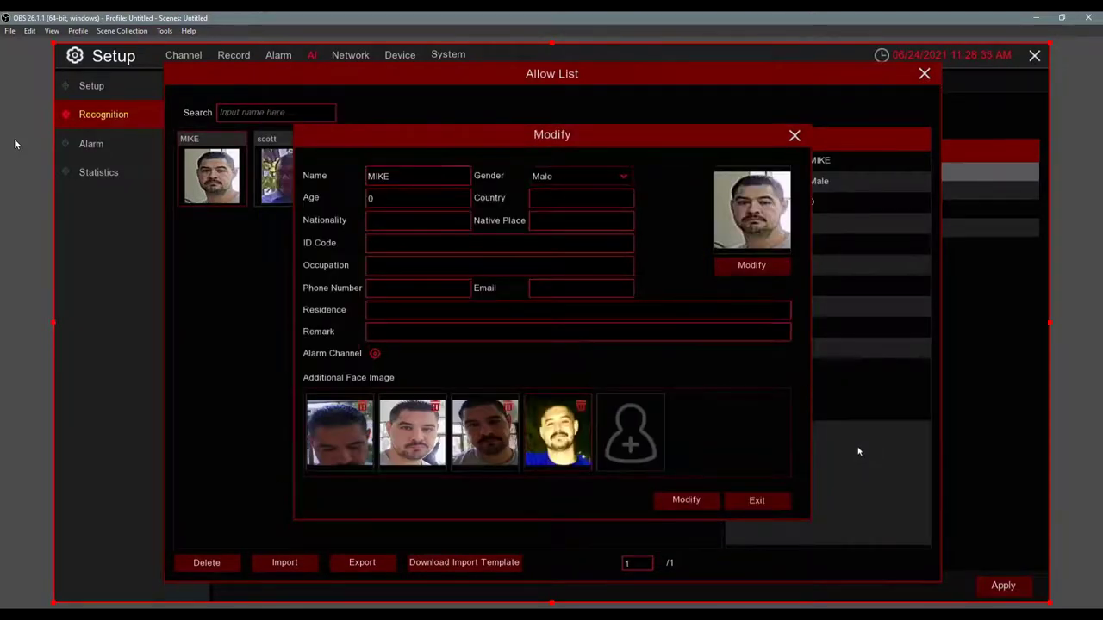
click(746, 507)
click(746, 507)
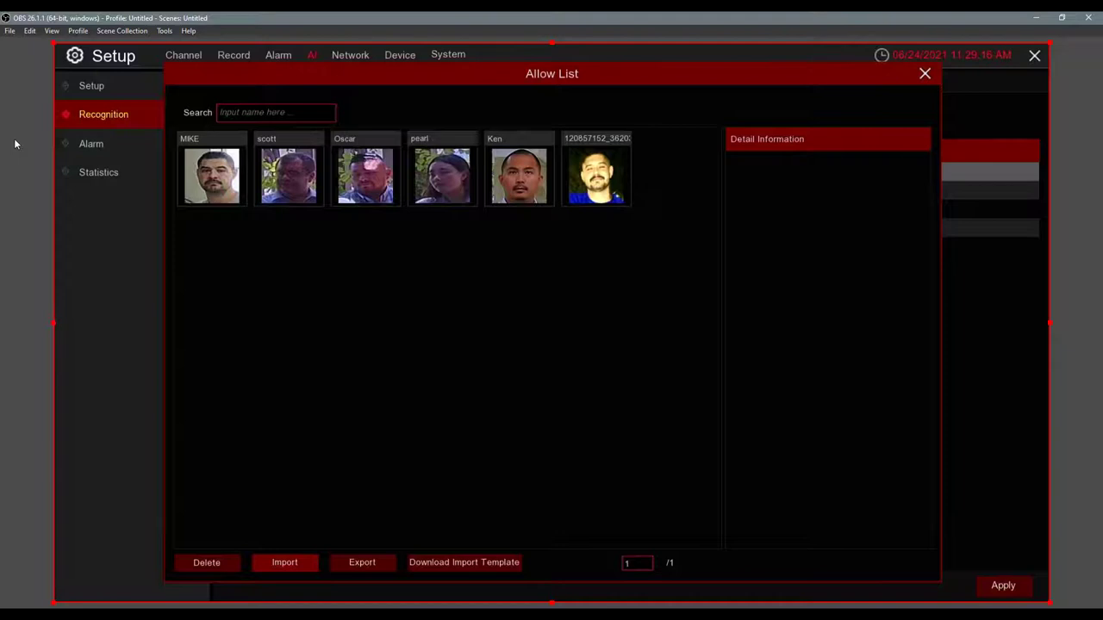
click(926, 72)
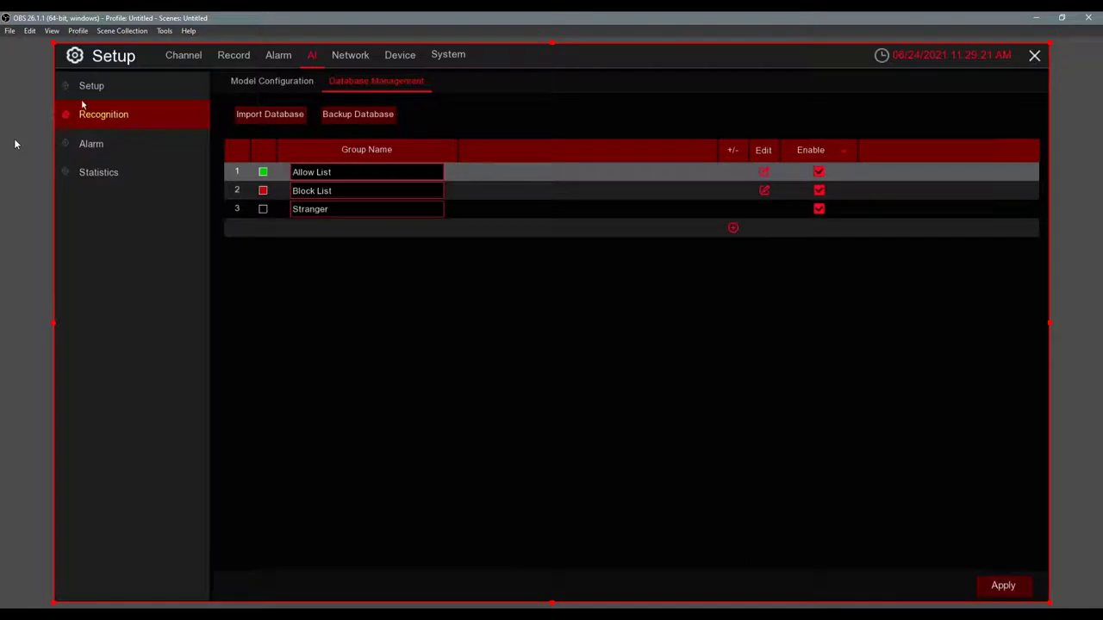
Step: Open the Device setup's cloud page, turn on Cloud Storage, and view the available cloud types and video types
click(402, 58)
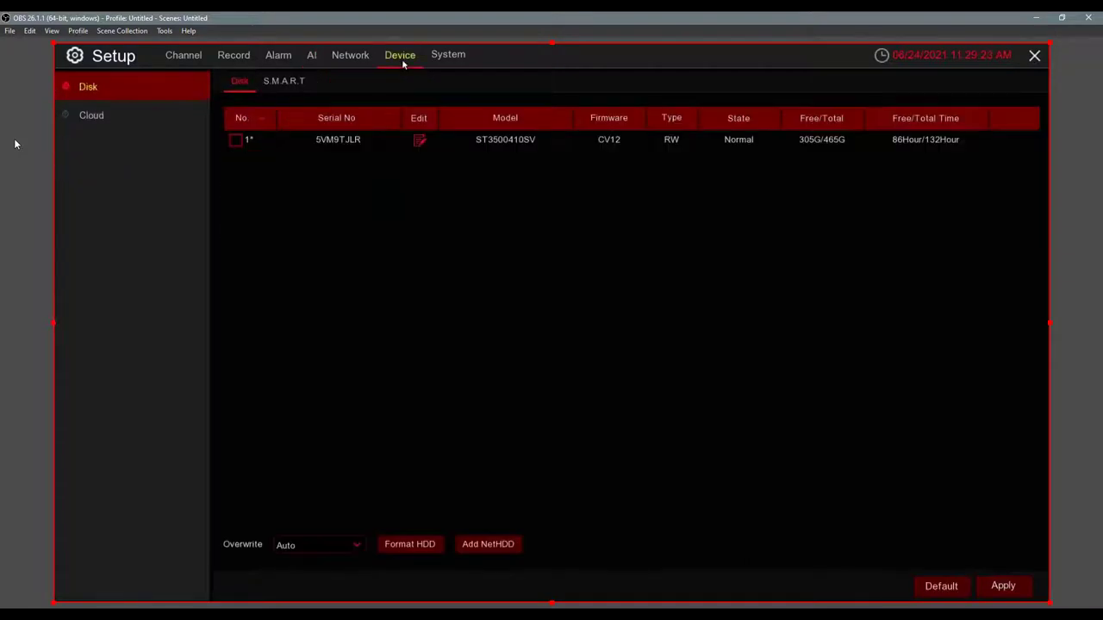
click(168, 129)
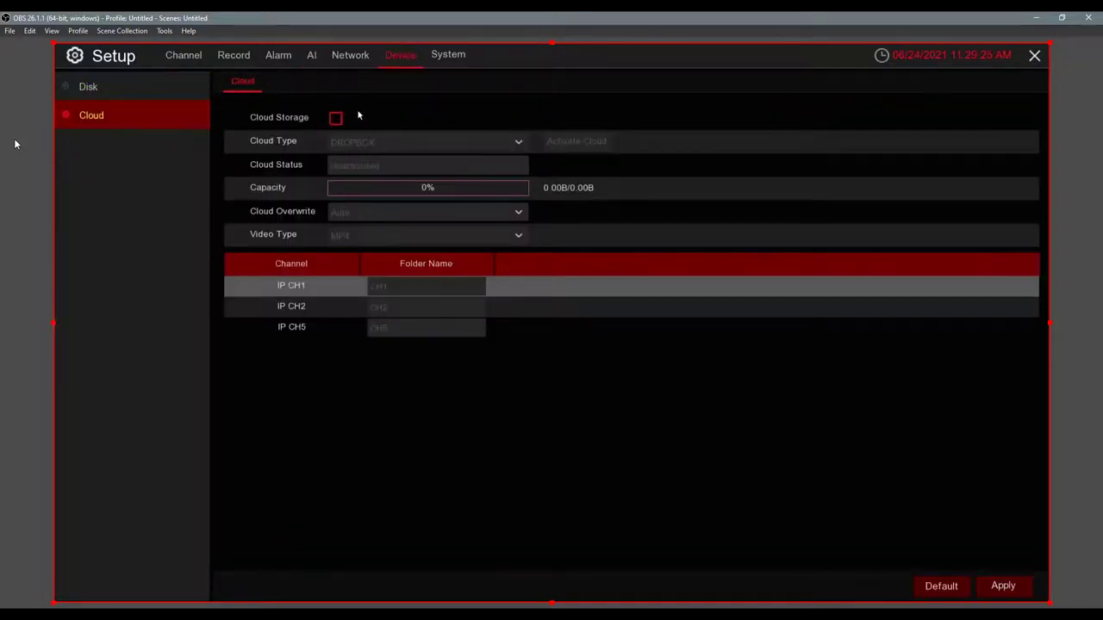
click(332, 121)
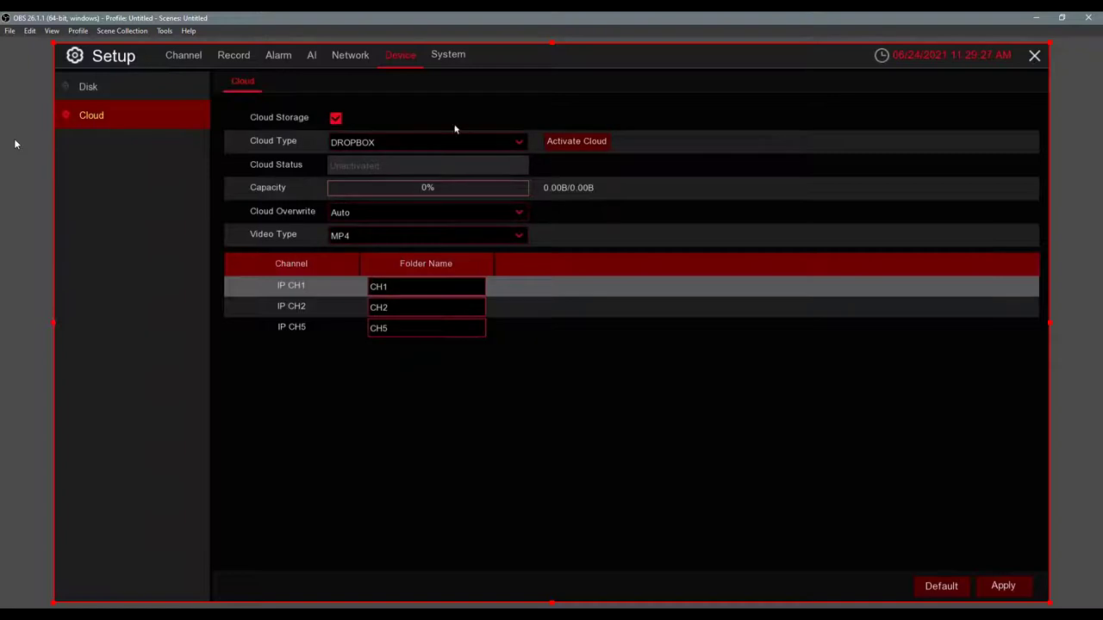
click(518, 143)
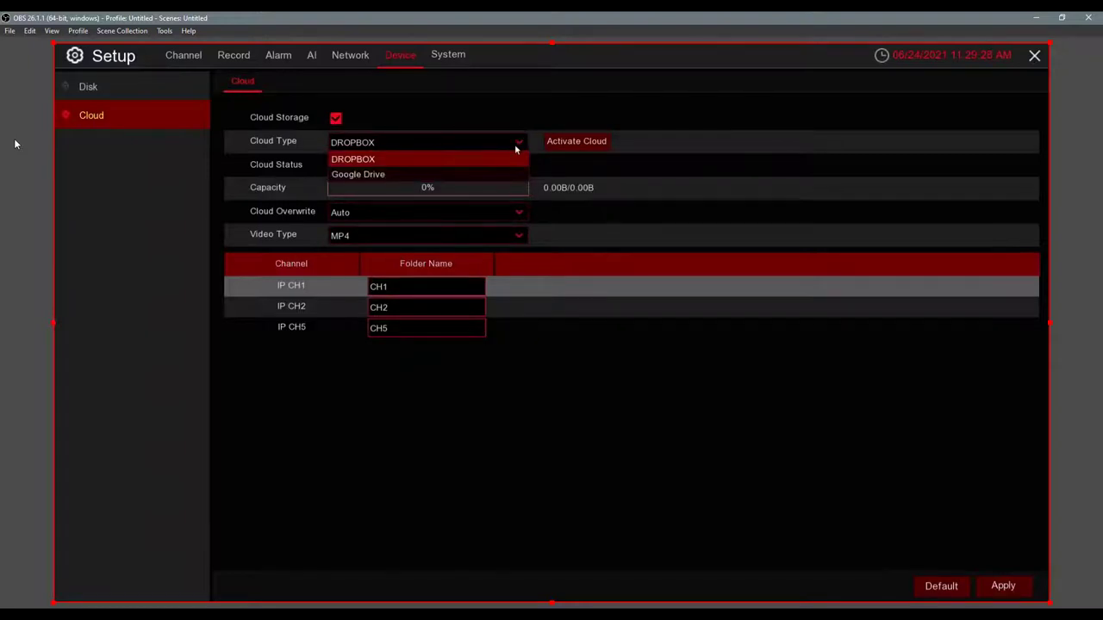
click(556, 169)
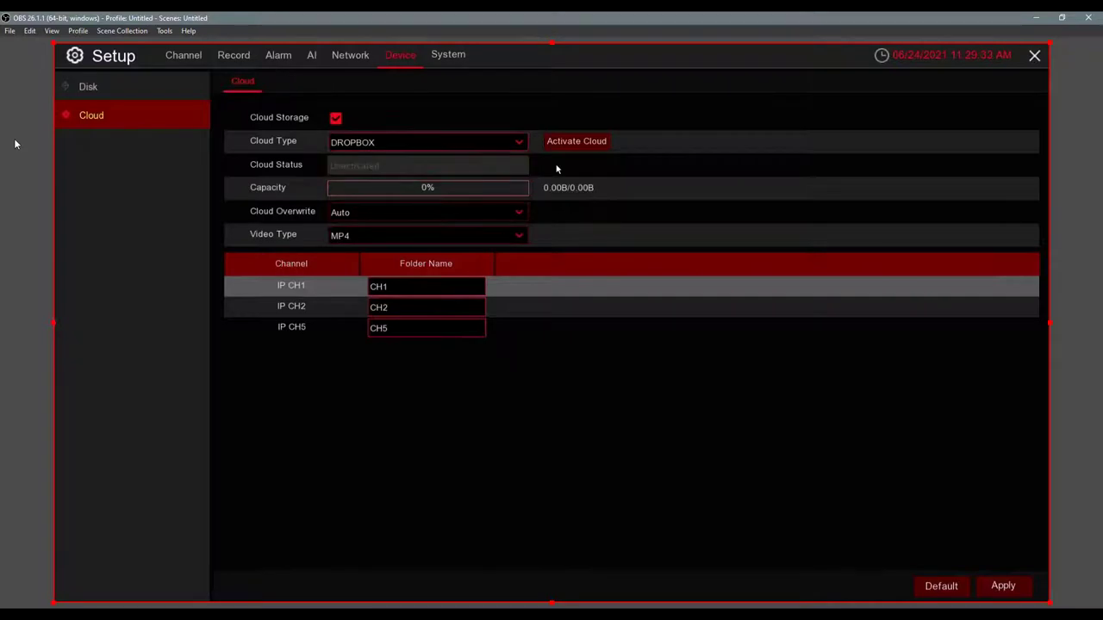
click(512, 235)
click(512, 236)
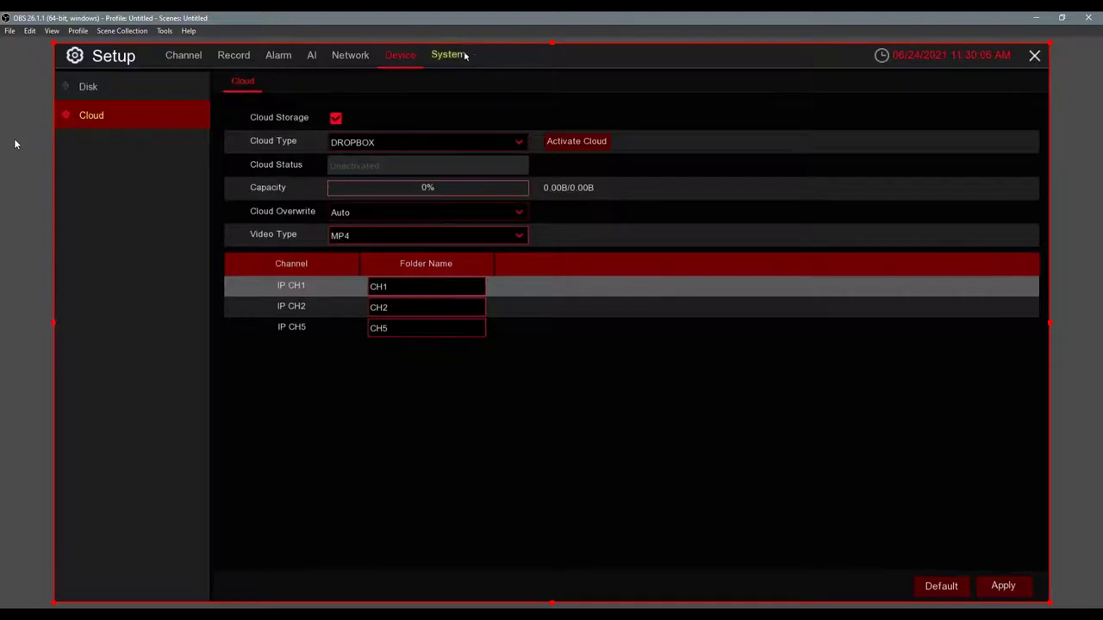
Step: Revisit the AI setup, return to live view, and open the AI face search
click(314, 56)
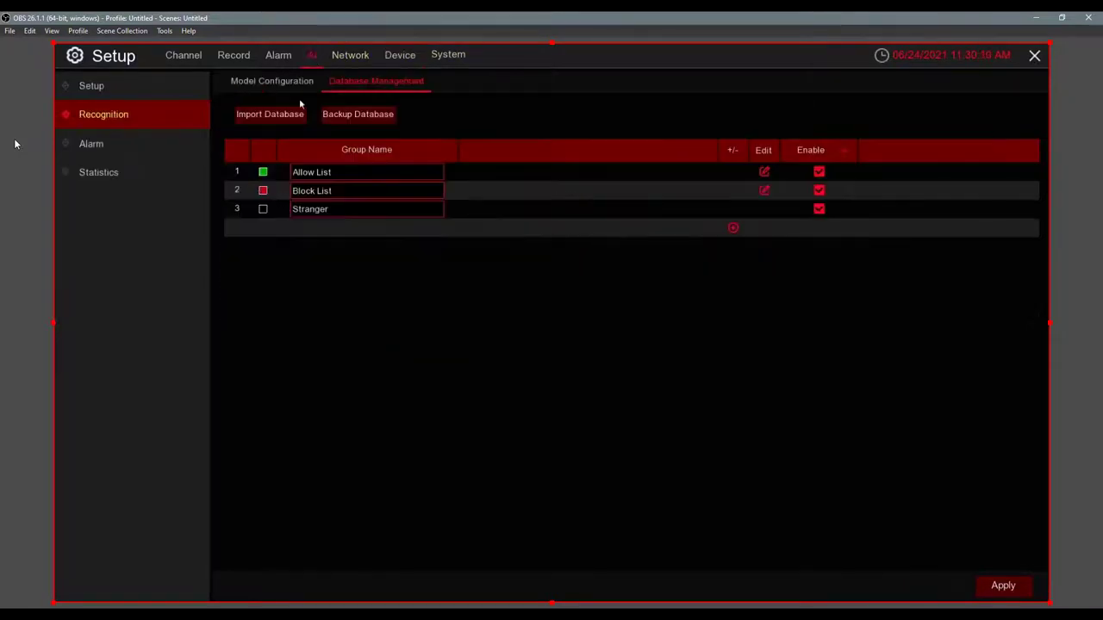
click(171, 84)
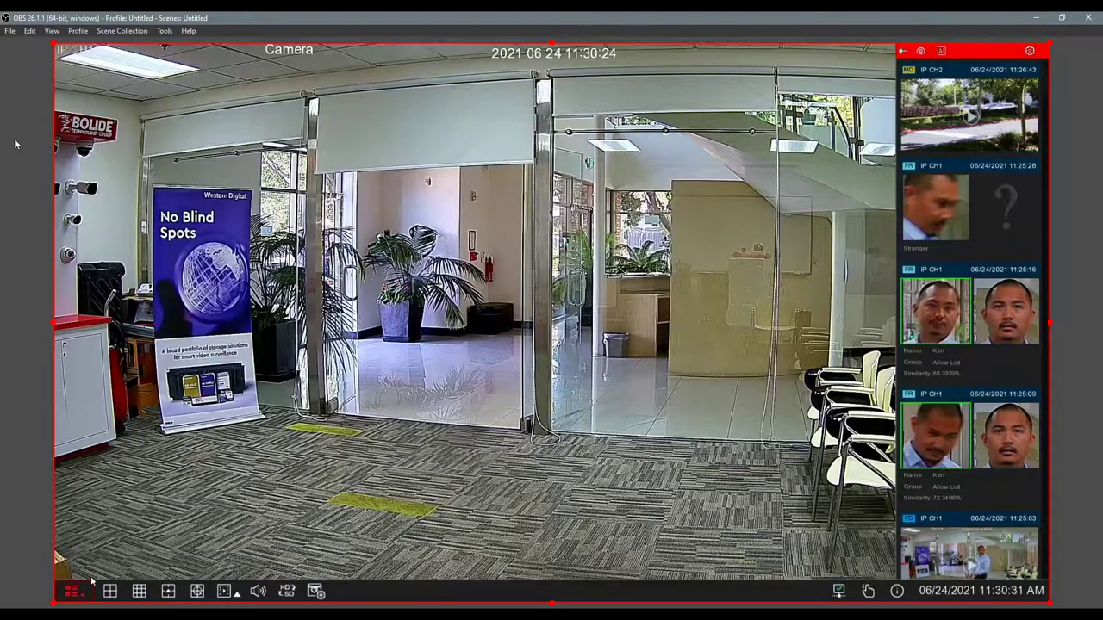
click(99, 479)
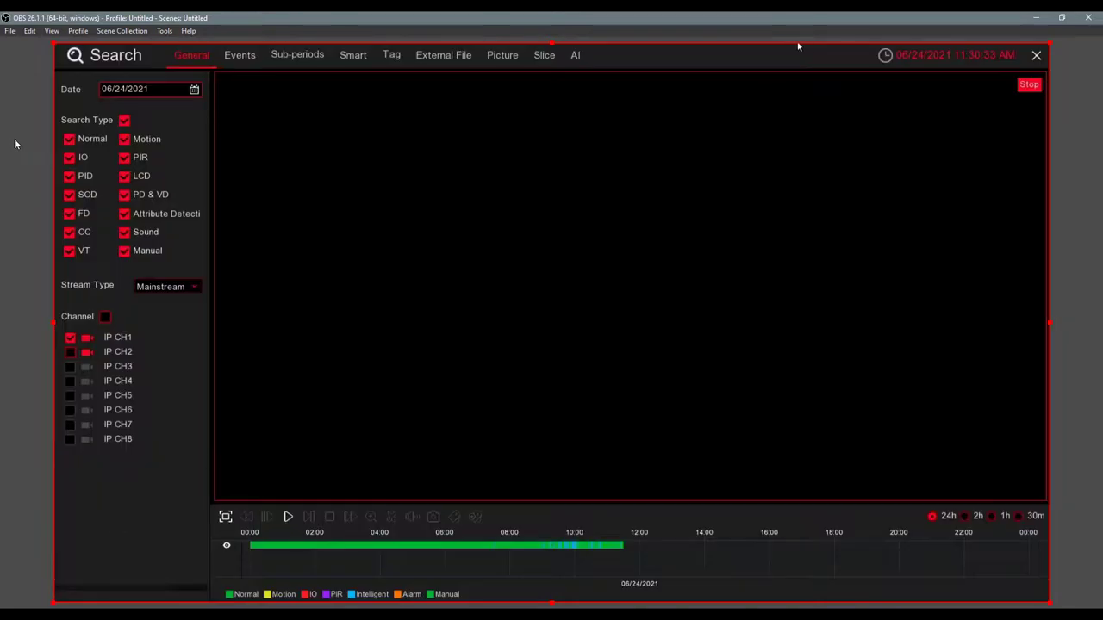
click(573, 55)
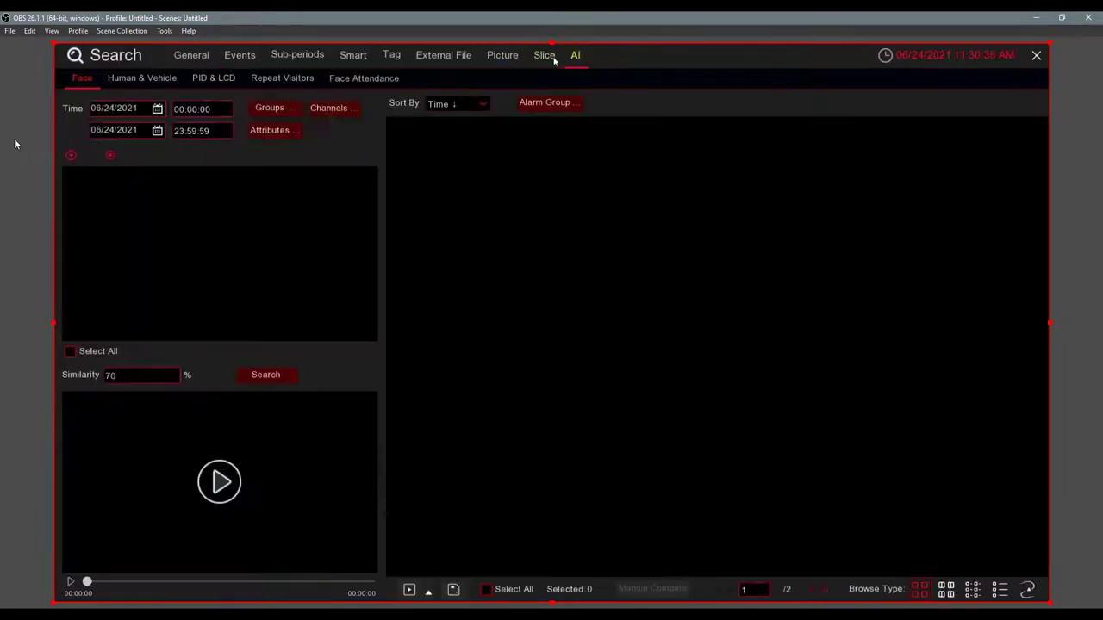
Step: Search today's face attendance for all listed faces, show the fifth person's detail, and load the recording at the timeline mark
click(365, 77)
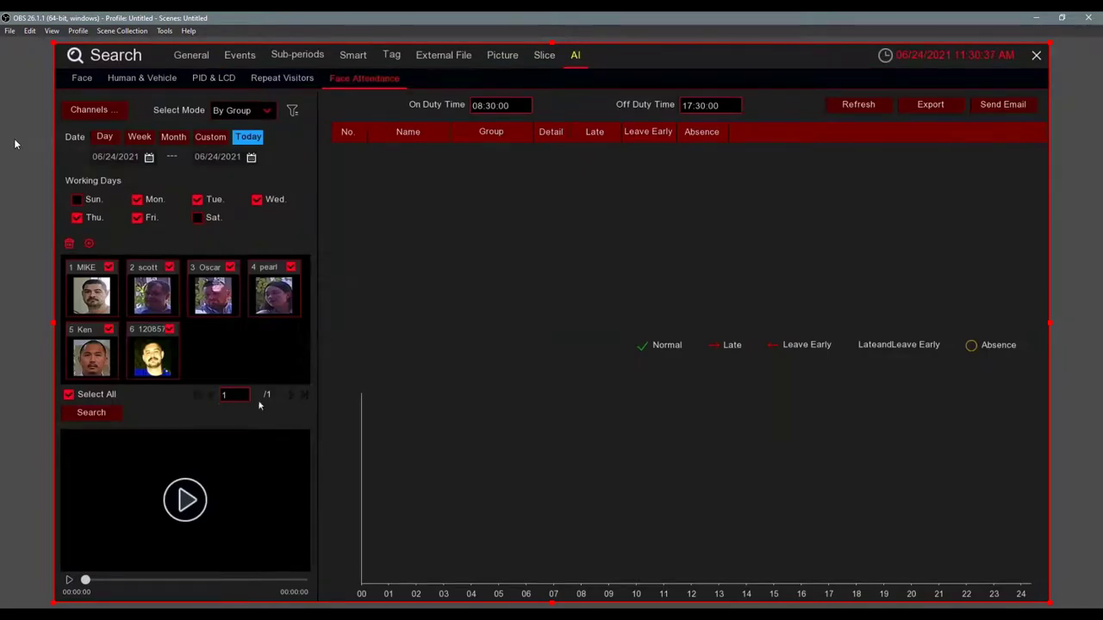
click(99, 414)
click(112, 415)
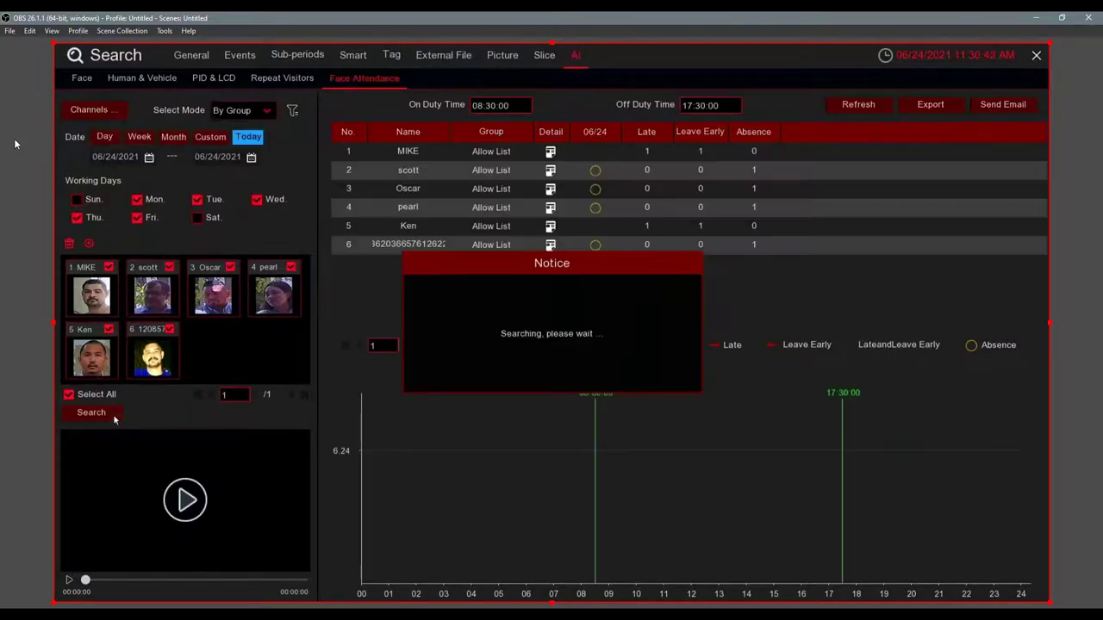
click(562, 227)
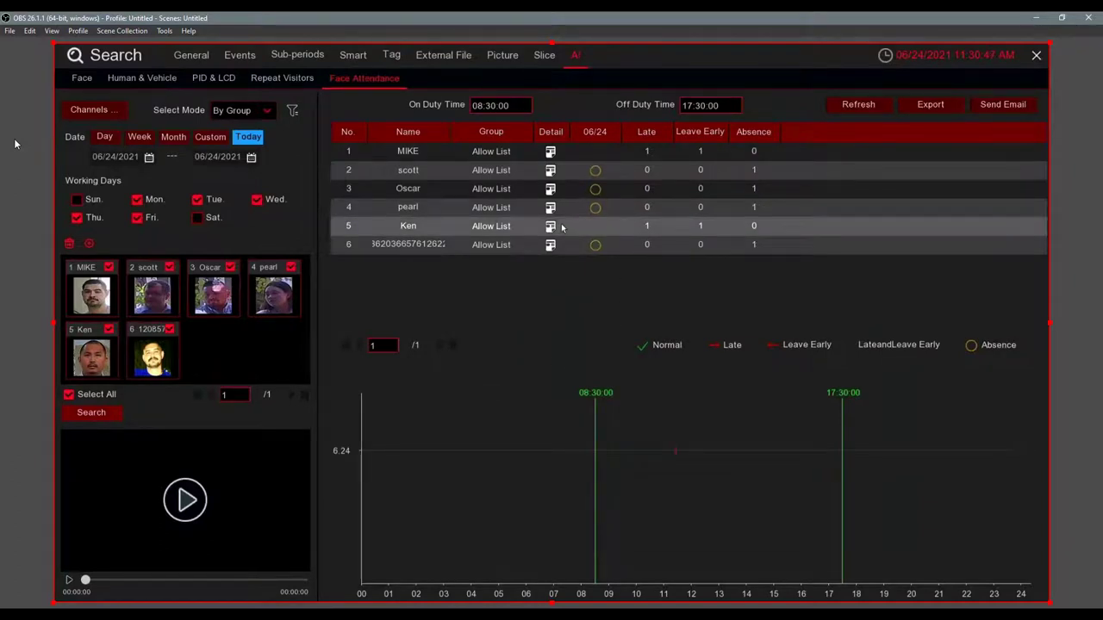
click(676, 451)
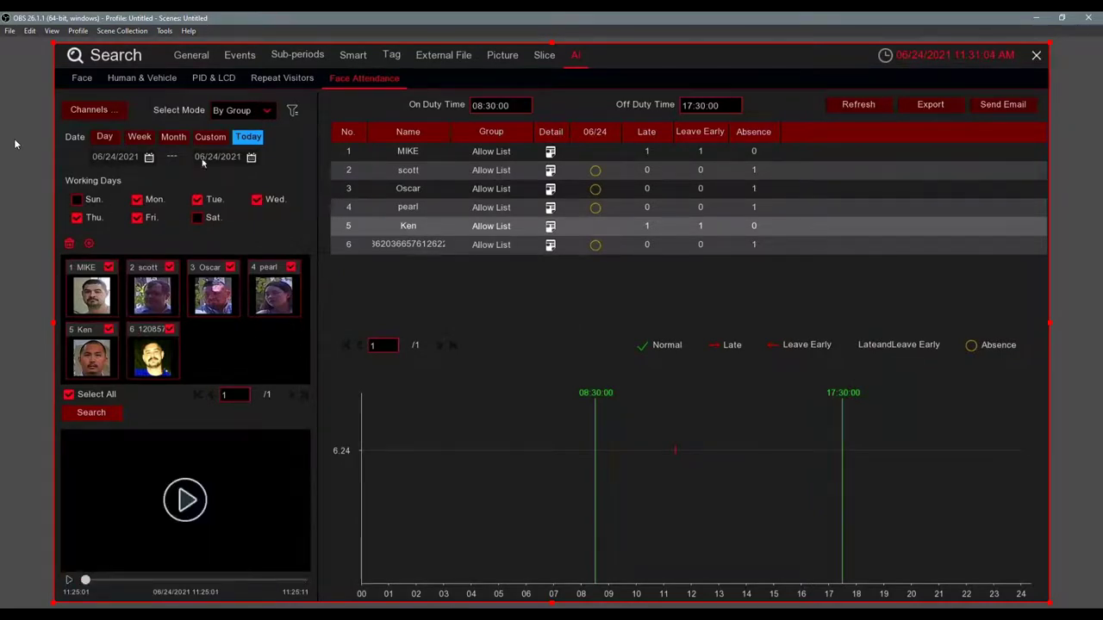
Step: Switch the attendance date range to Month and load the recording at the earliest timeline mark of the first listed person
click(174, 139)
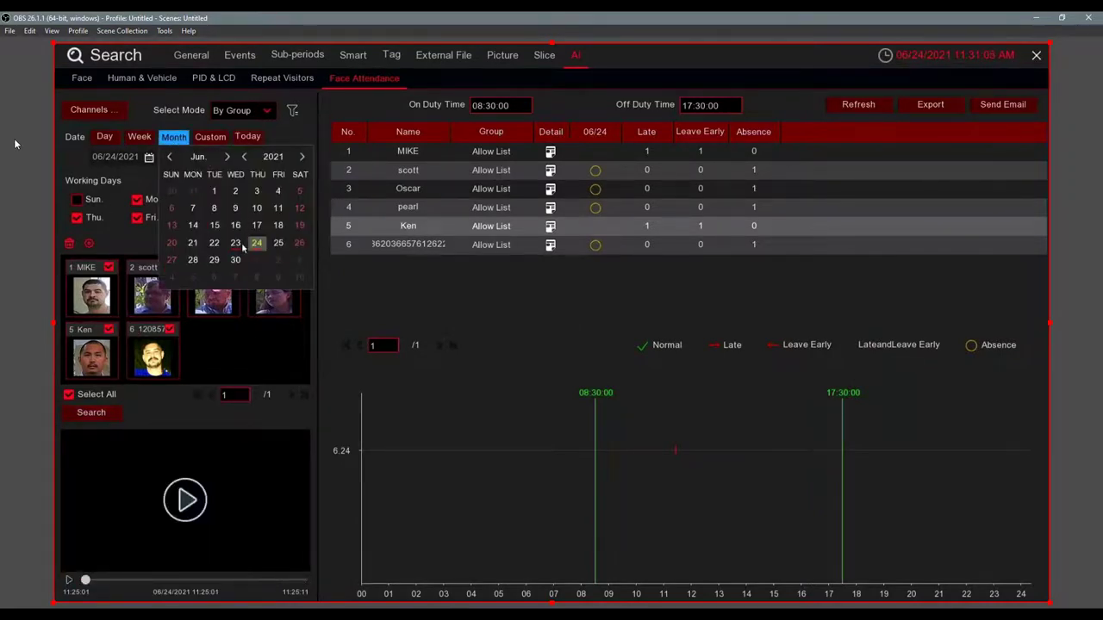
click(144, 148)
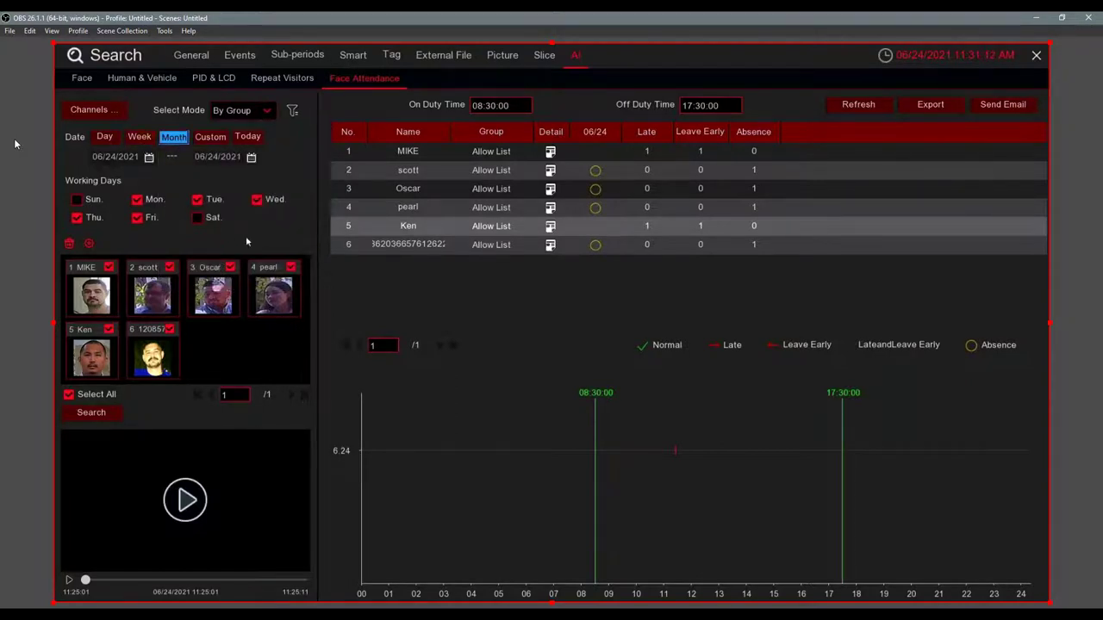
click(672, 153)
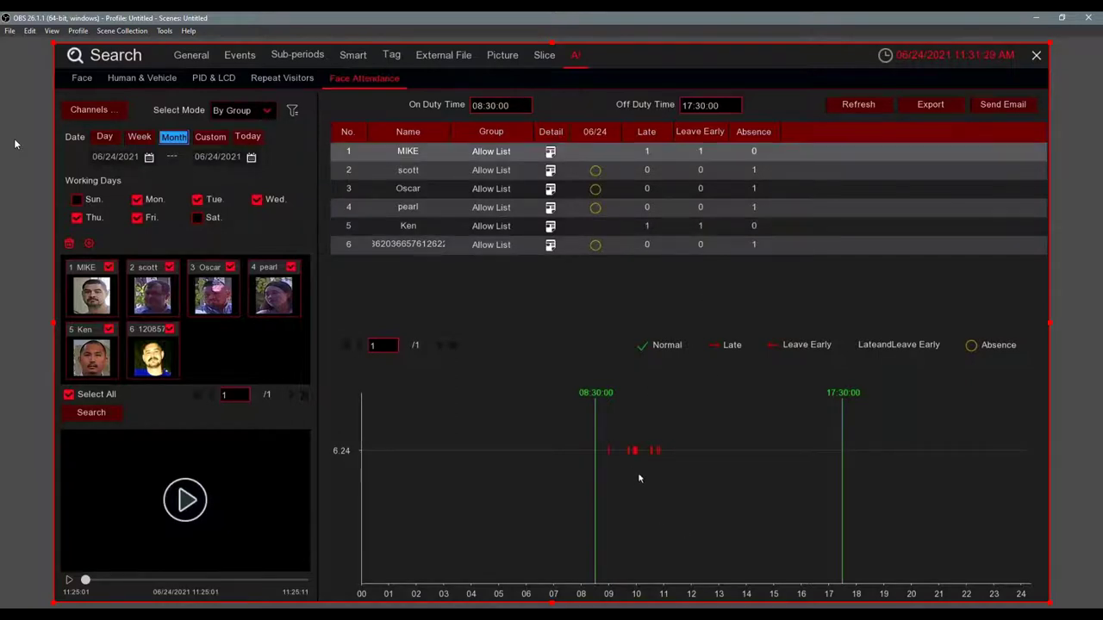
click(610, 452)
Step: Send the attendance form by email, and view the USB1-1 export directory without exporting
click(1003, 105)
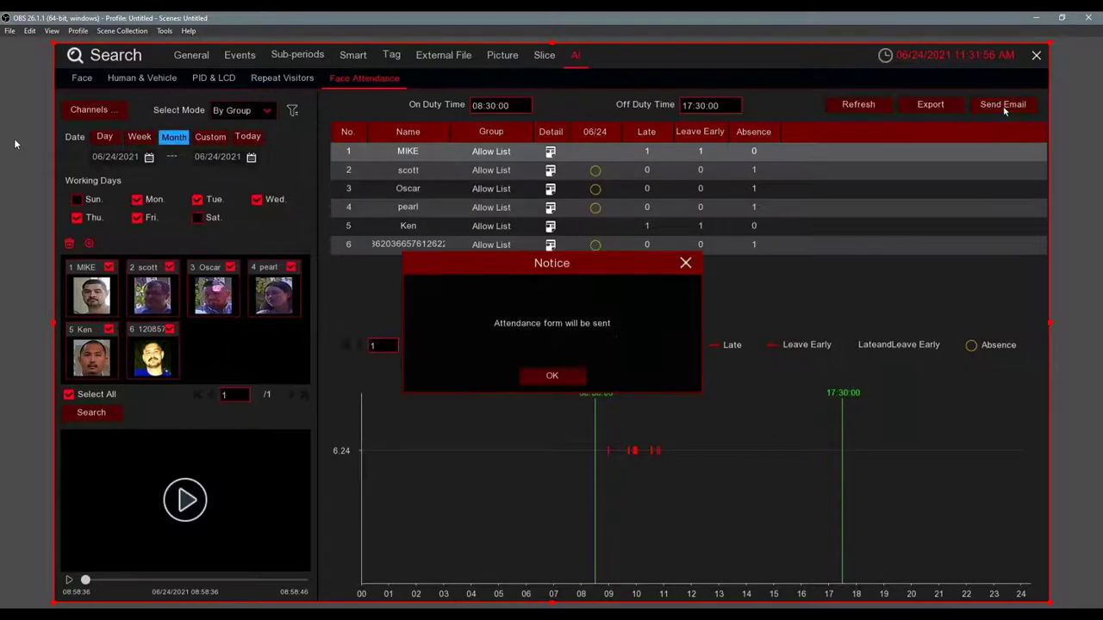
click(685, 263)
click(917, 107)
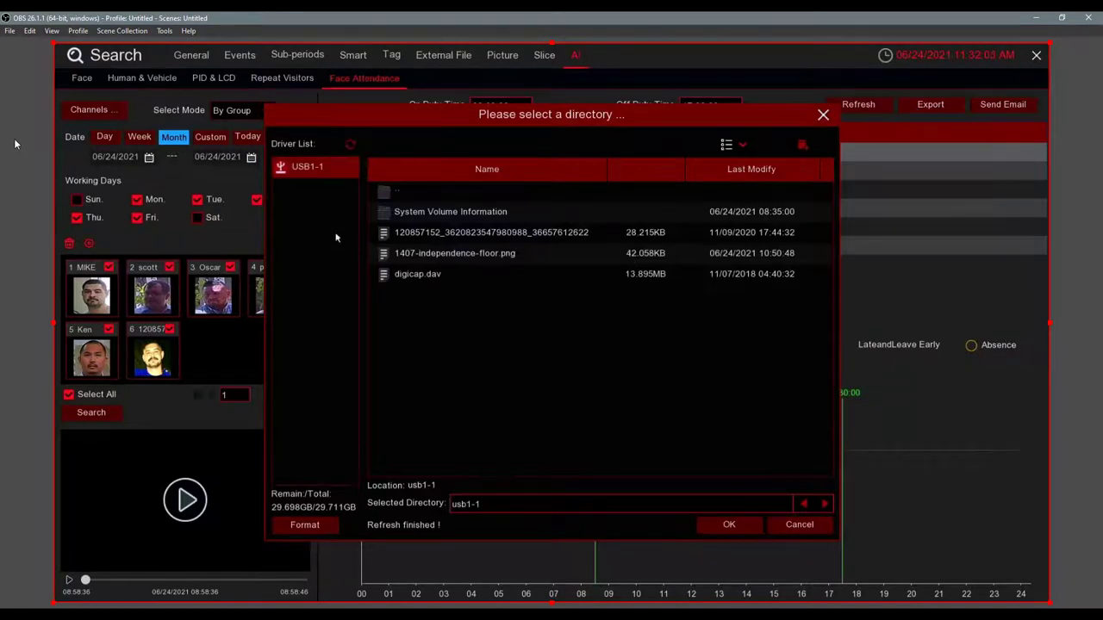
click(799, 527)
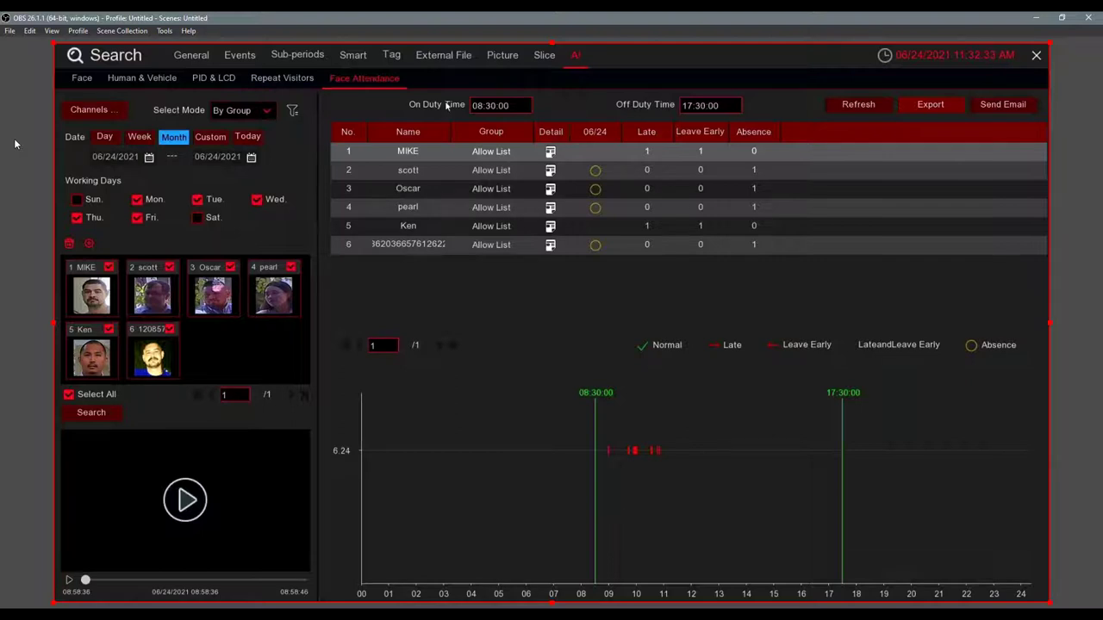
Step: Search today's repeat visitors at 50% similarity and view the available attribute filters
click(270, 84)
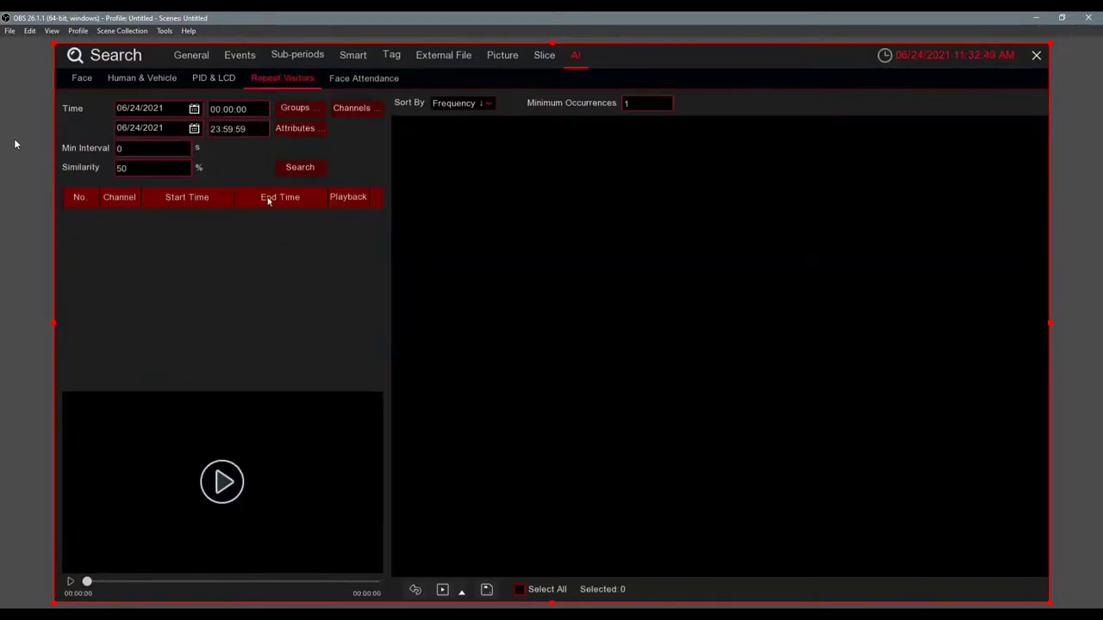
click(288, 171)
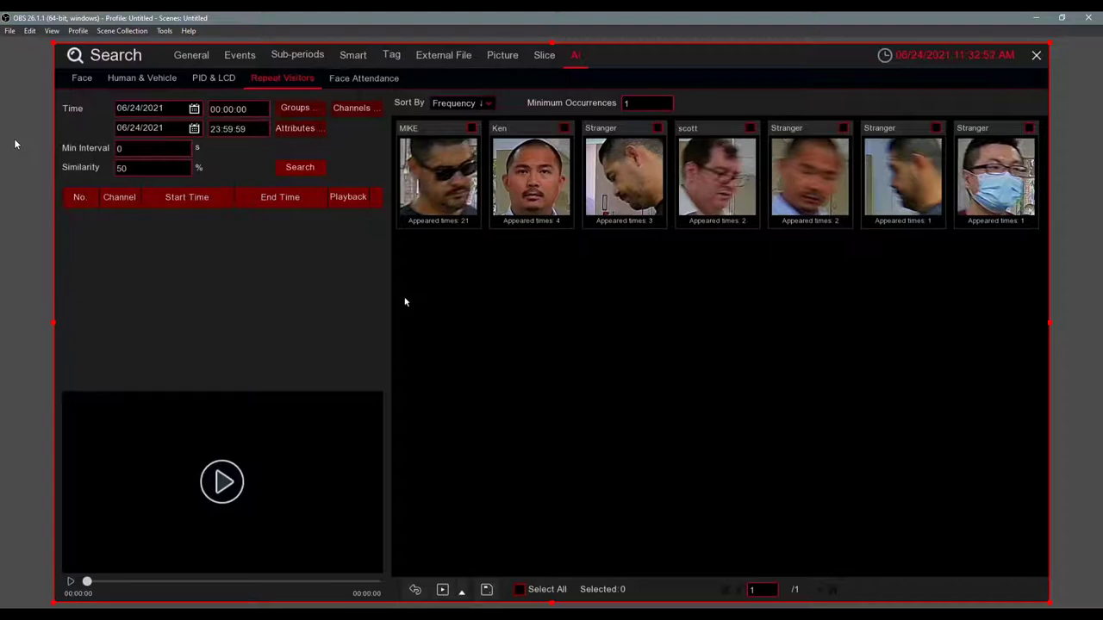
click(310, 129)
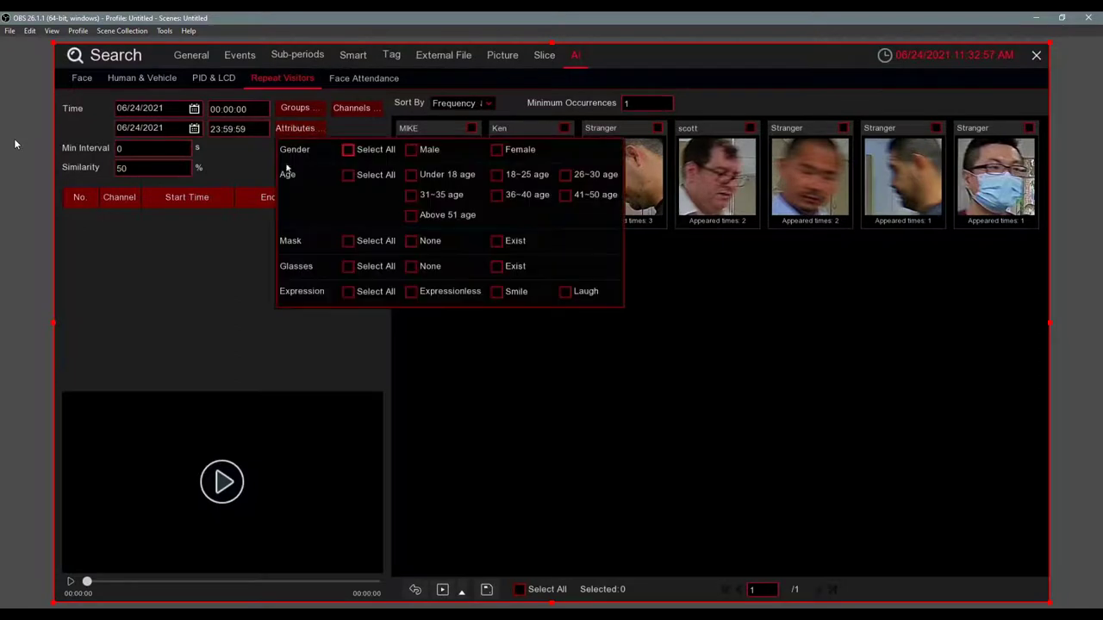
click(235, 172)
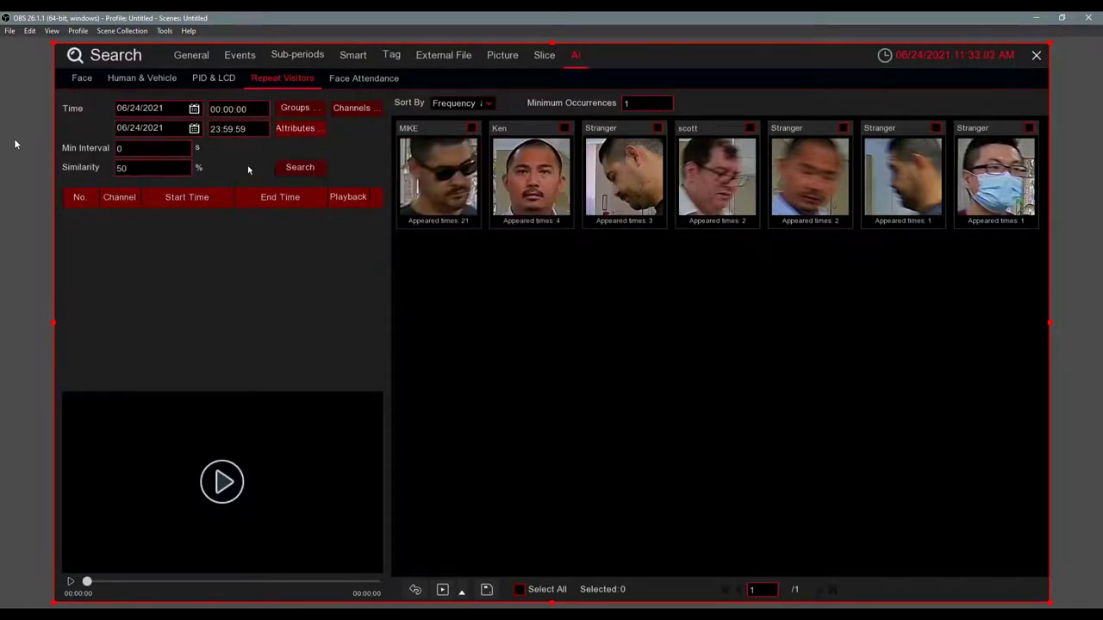
click(295, 130)
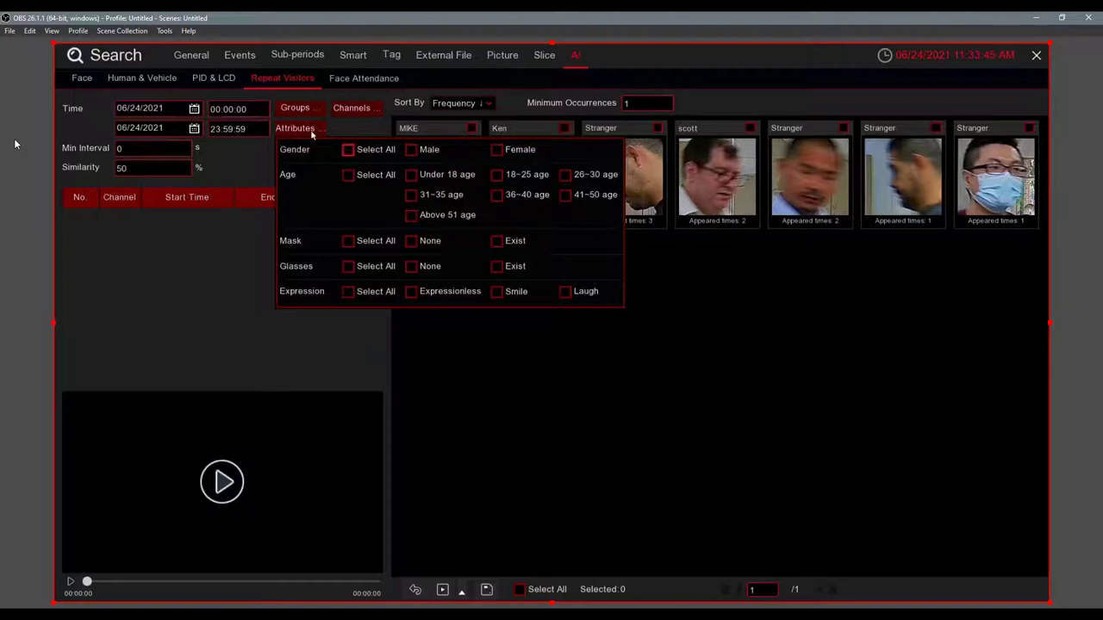
click(241, 275)
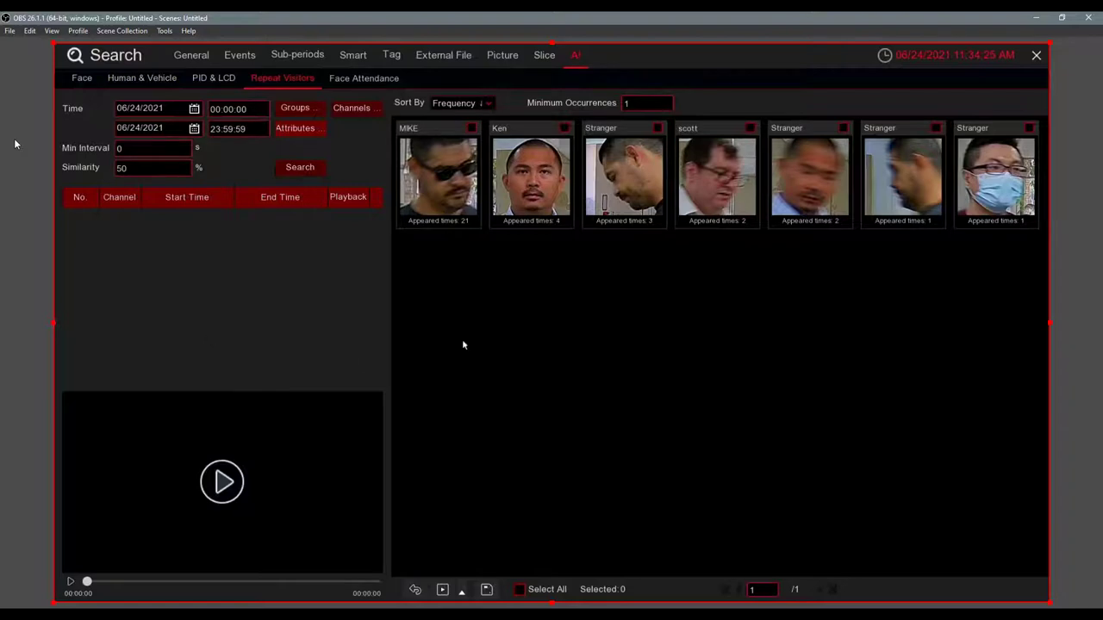
Step: Close the search and open the AI setup from the live view
click(1036, 55)
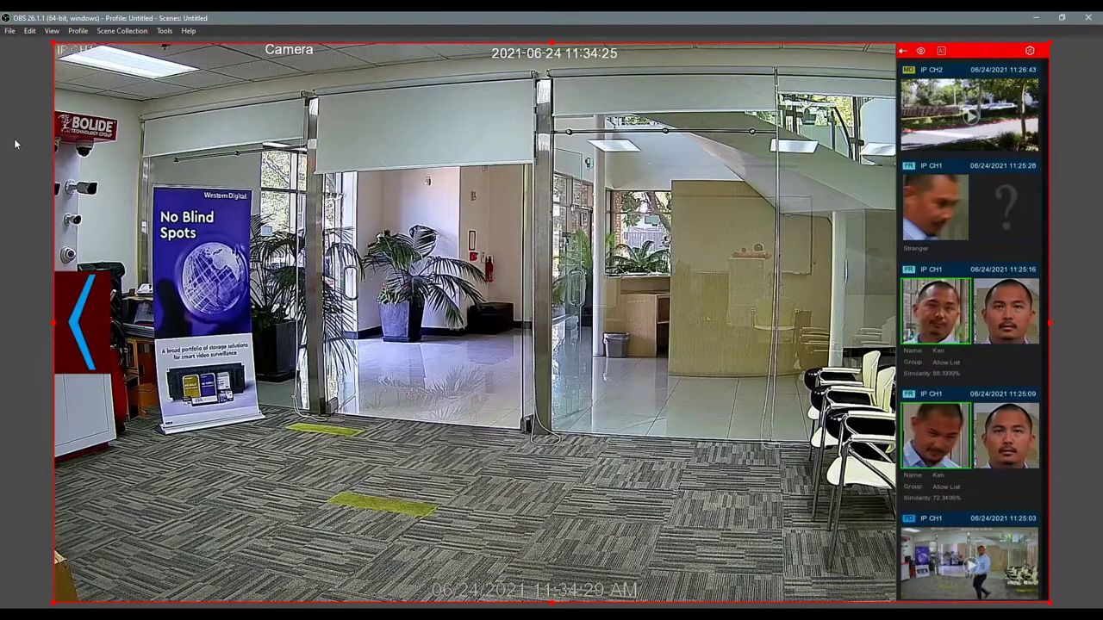
click(71, 592)
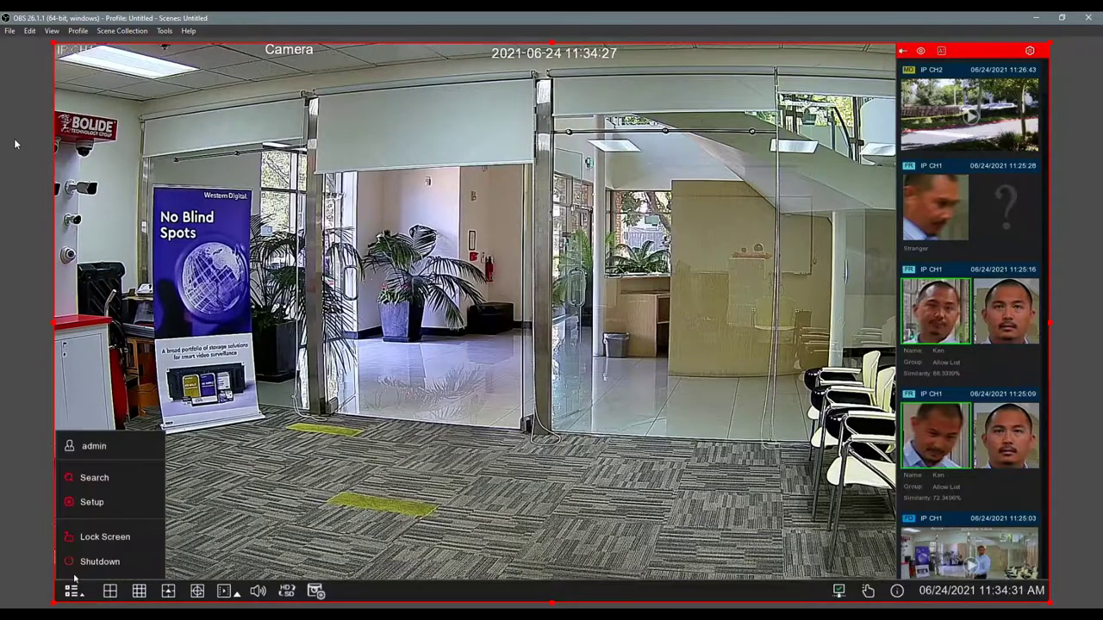
click(92, 506)
click(866, 219)
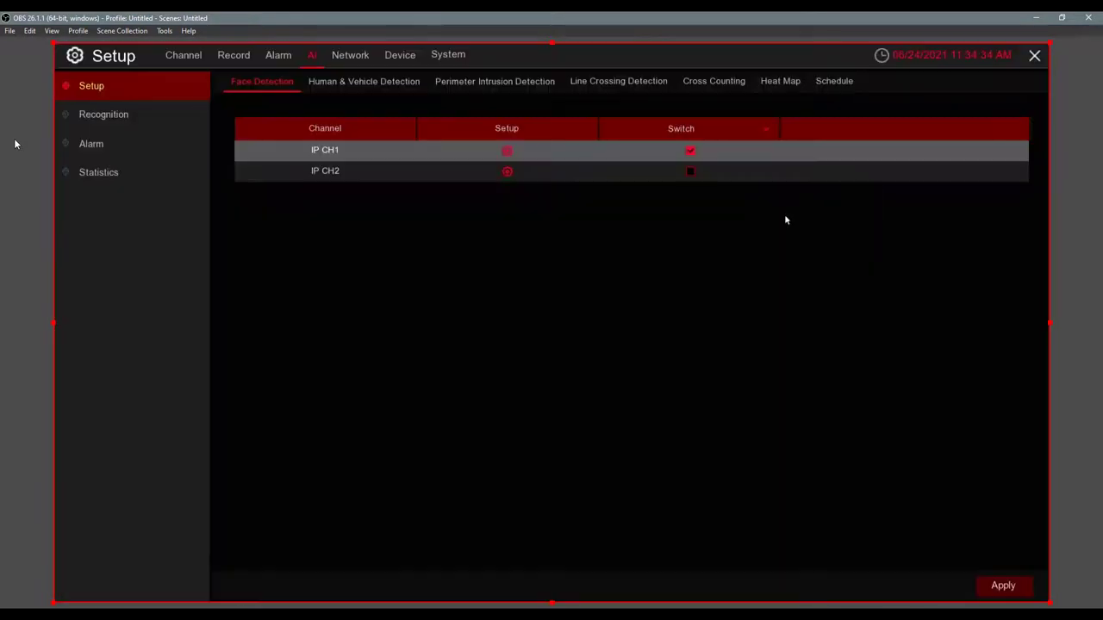
Step: Turn on Human & Vehicle Detection for IP CH2, view its detection settings, and return to live view
click(403, 90)
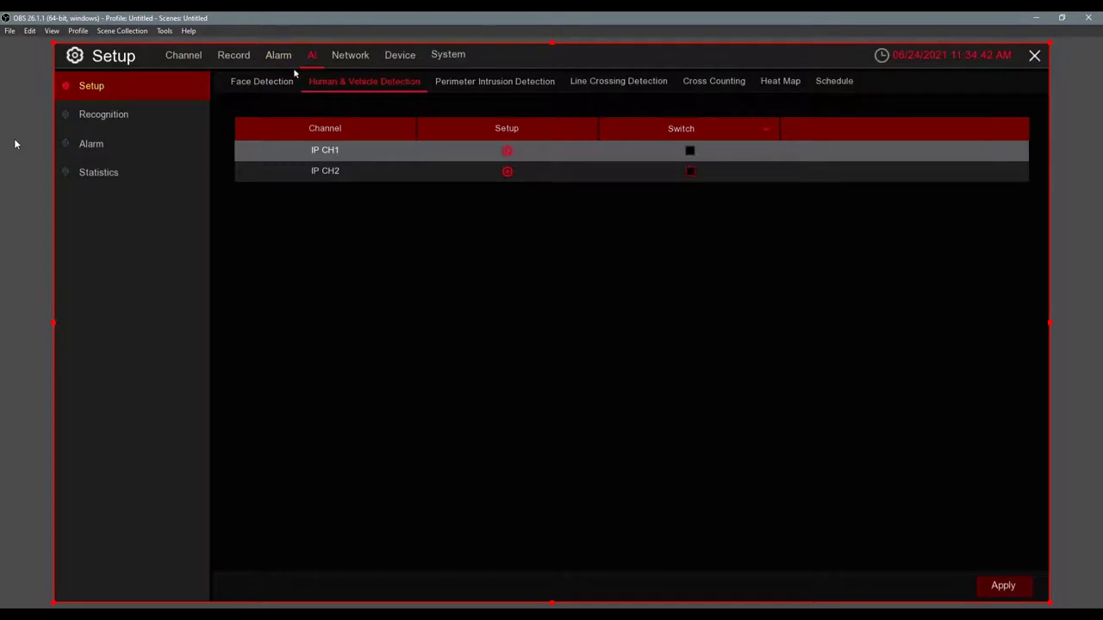
click(689, 172)
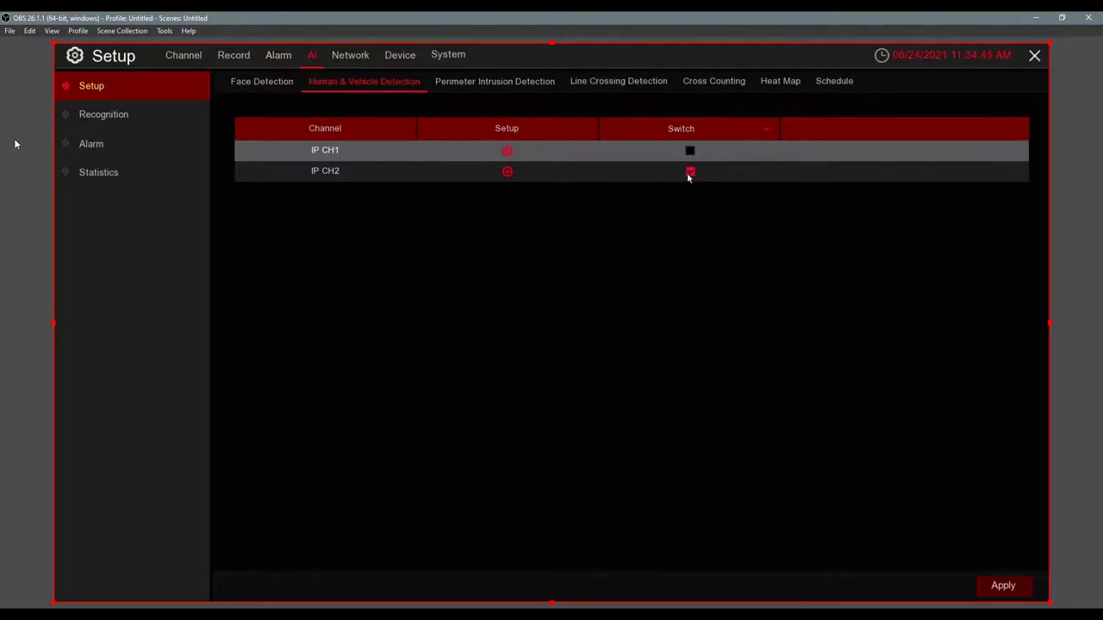
click(507, 172)
right_click(610, 274)
right_click(611, 274)
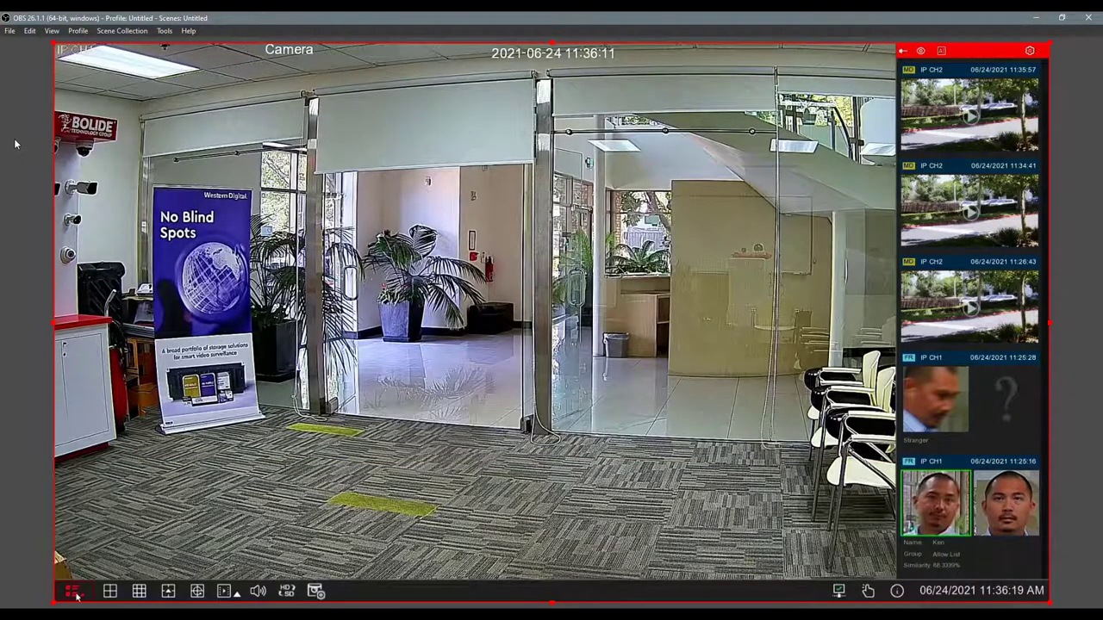
Step: Open the AI search for human and vehicle captures from the live view
click(71, 592)
click(95, 477)
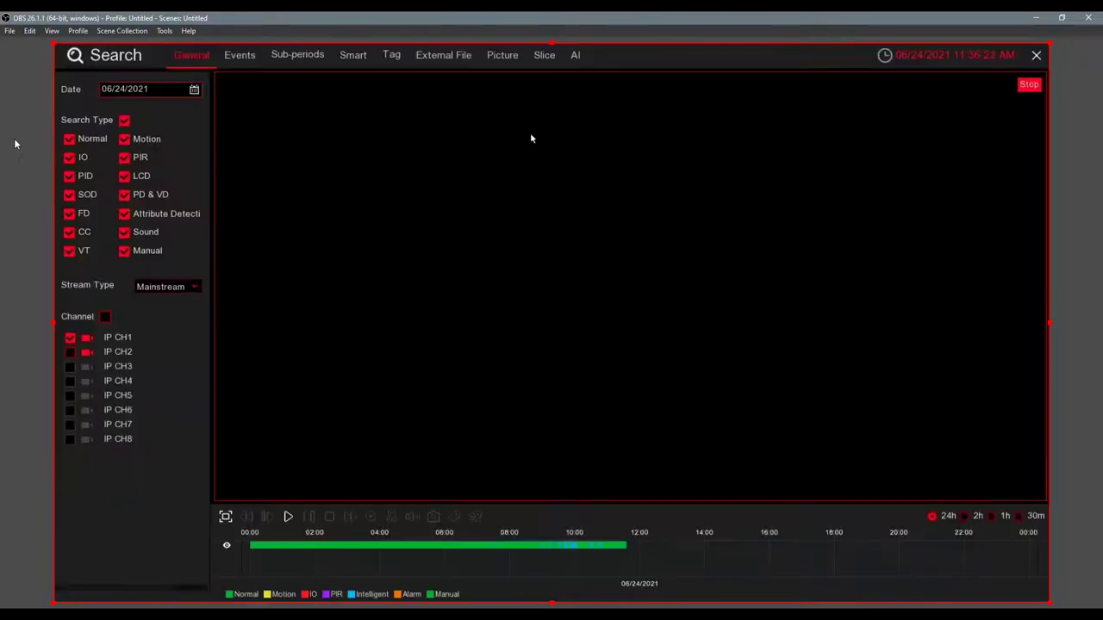
click(573, 62)
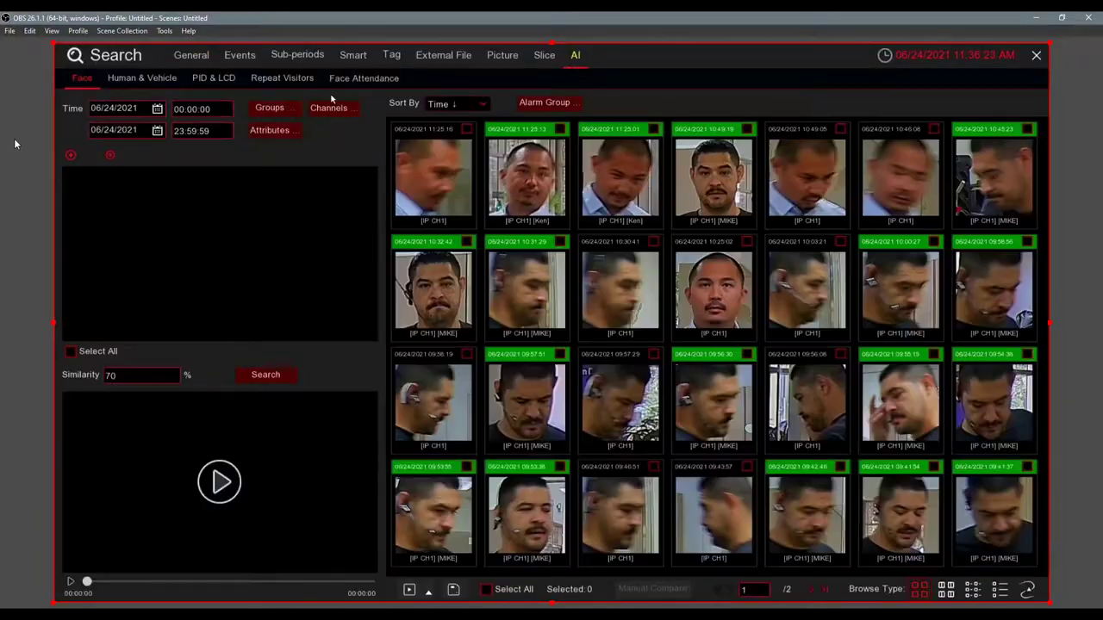
click(130, 77)
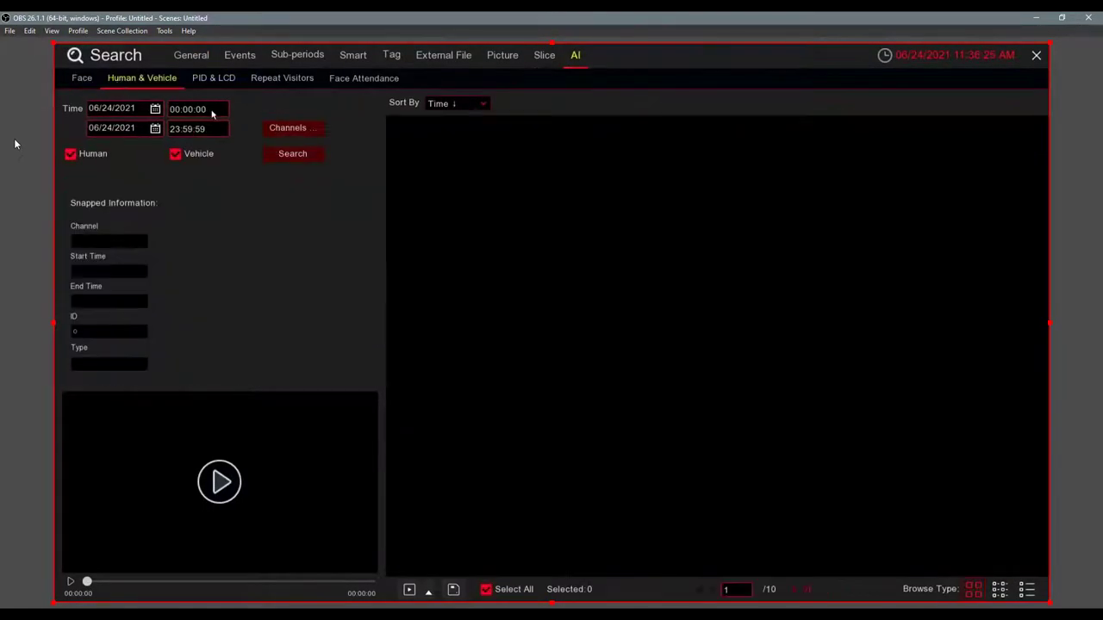
Step: Set the start date to 06/23/2021 and search for human and vehicle captures through 06/24/2021
click(156, 110)
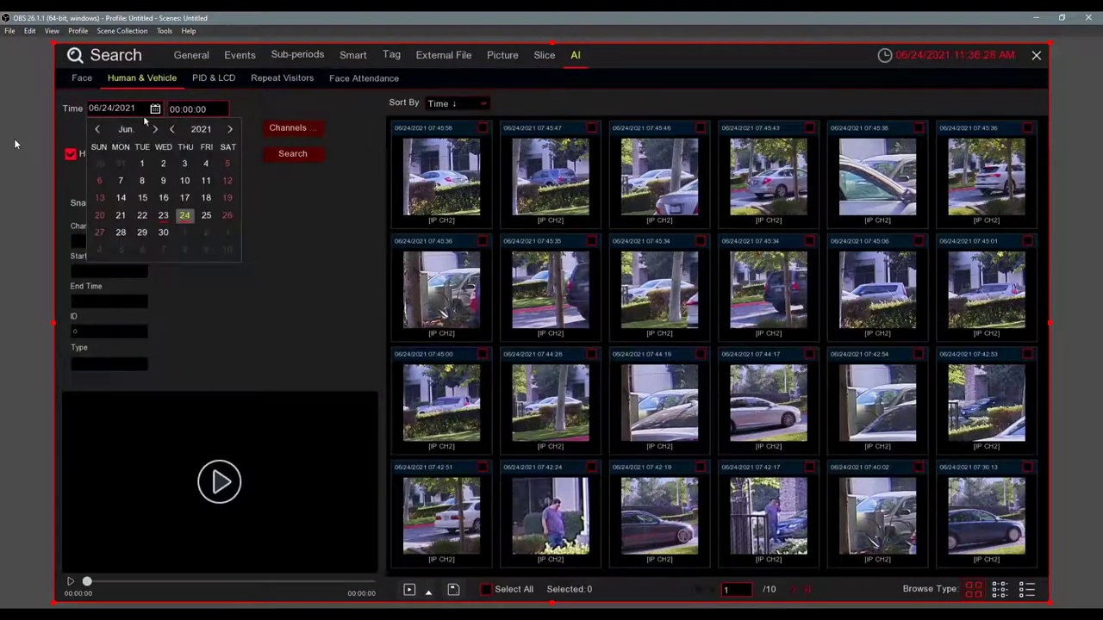
click(163, 231)
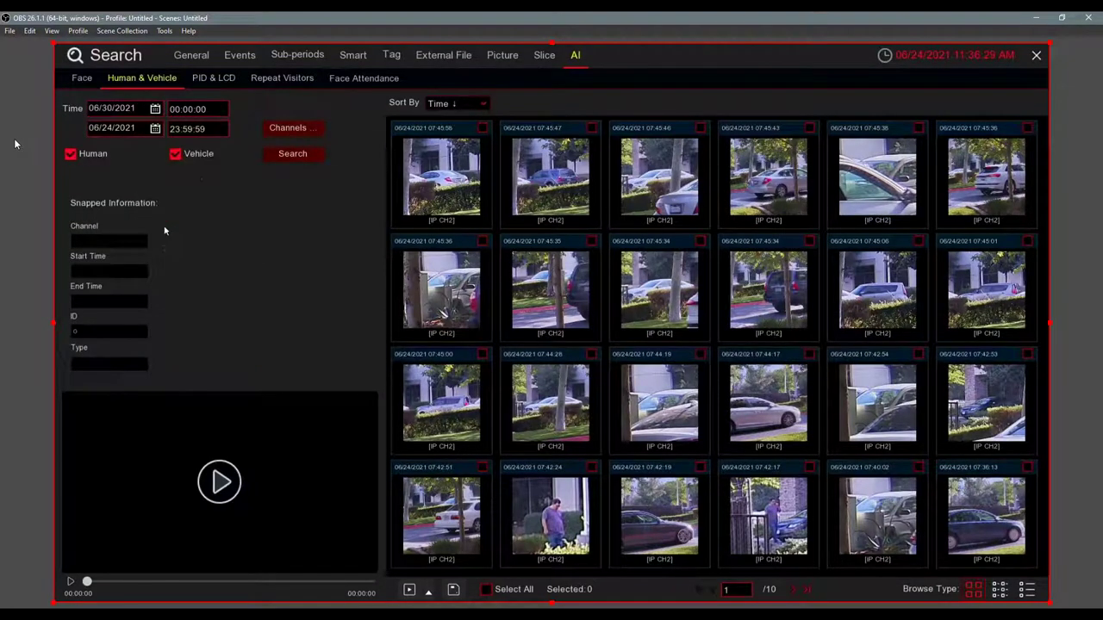
click(156, 111)
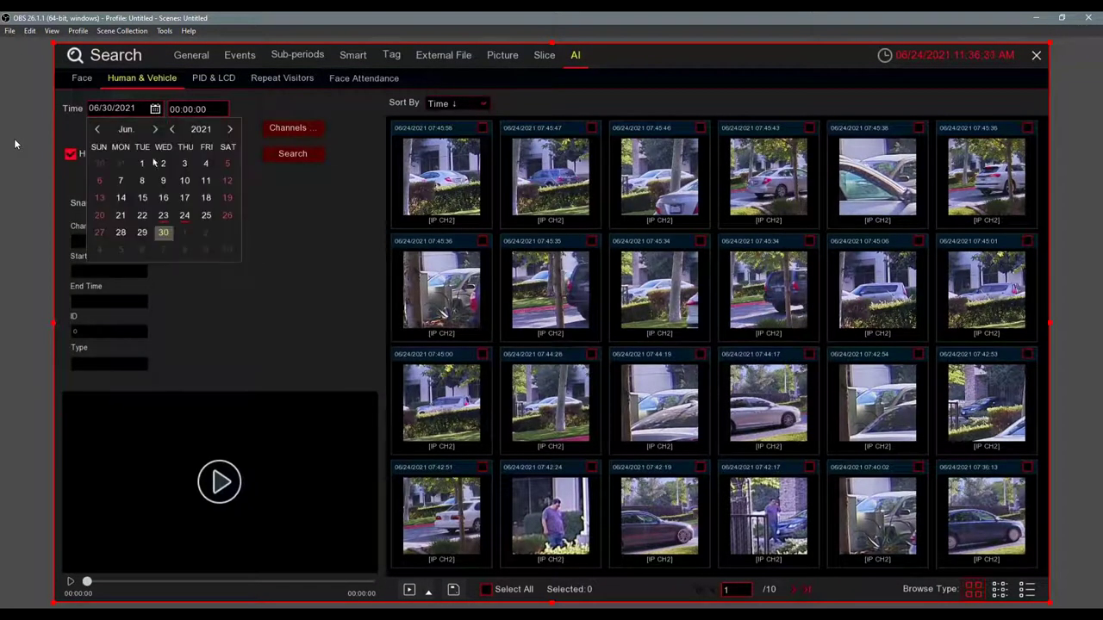
click(162, 215)
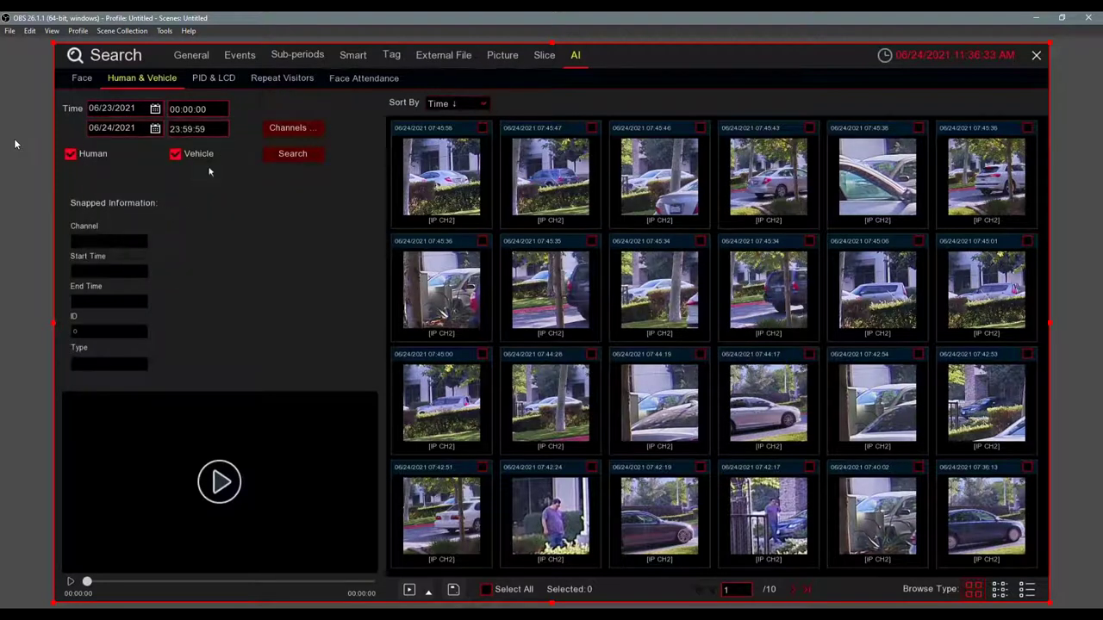
click(292, 153)
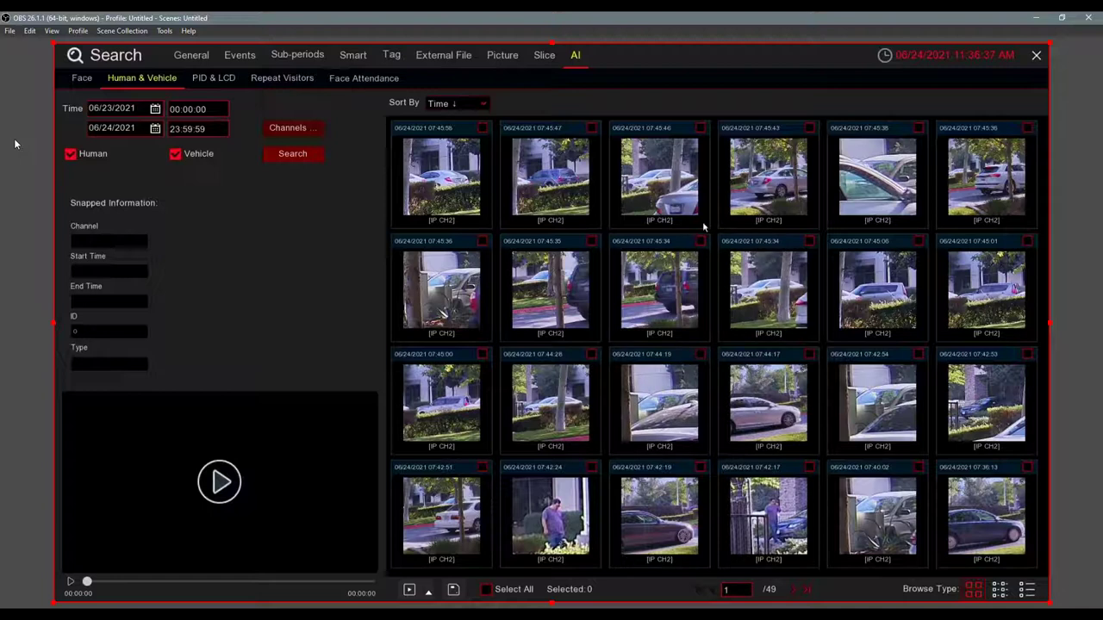
Step: Browse the human and vehicle captures from the last results page back to page 37
click(811, 591)
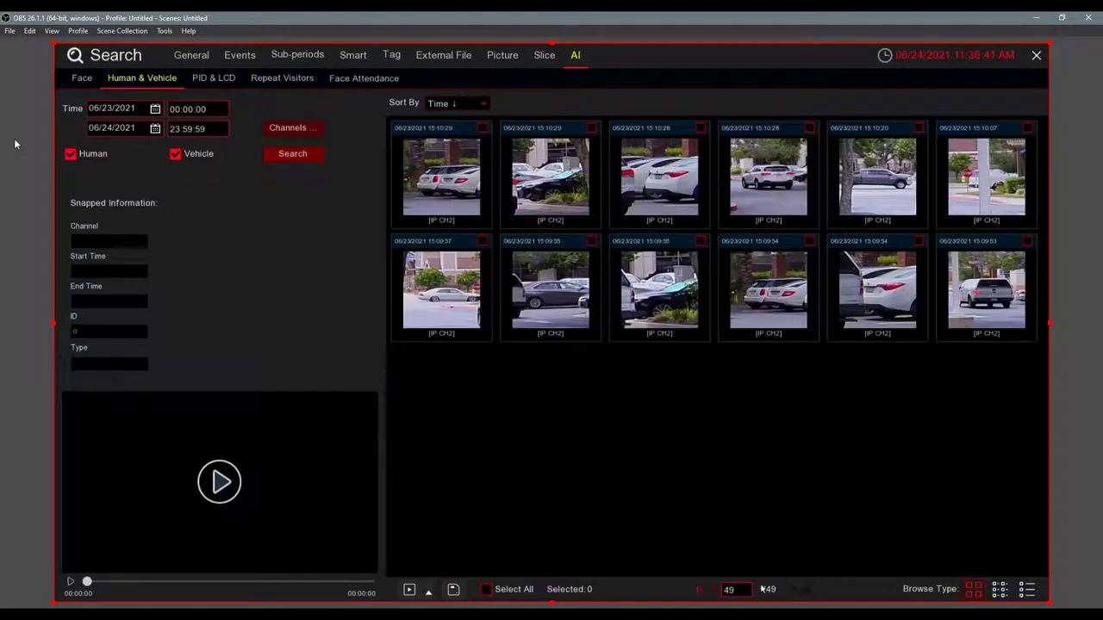
click(714, 591)
click(715, 591)
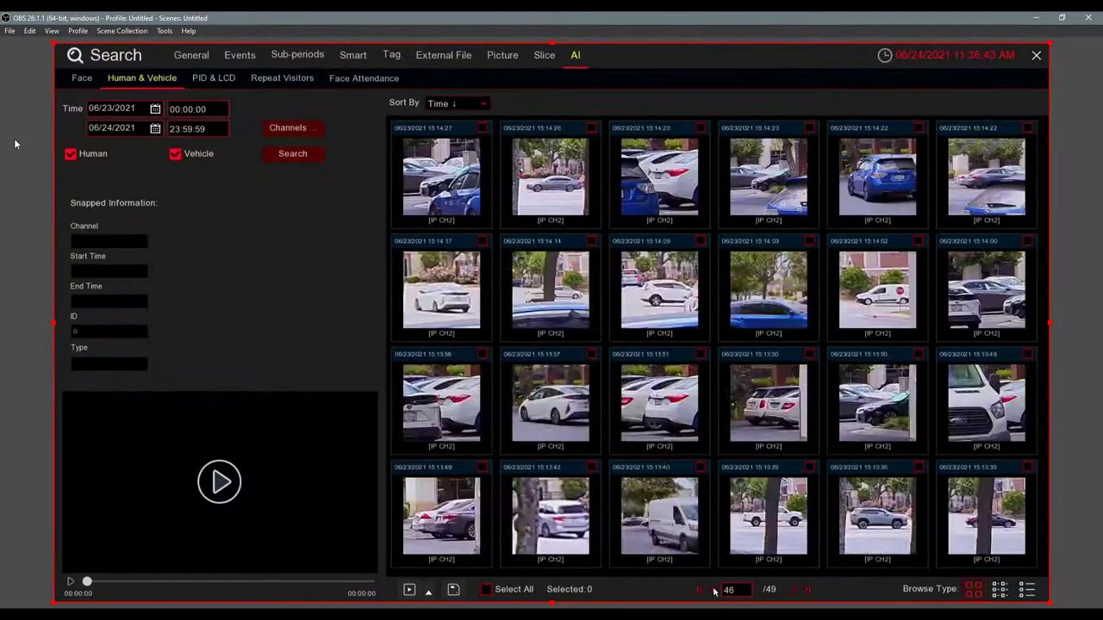
click(714, 591)
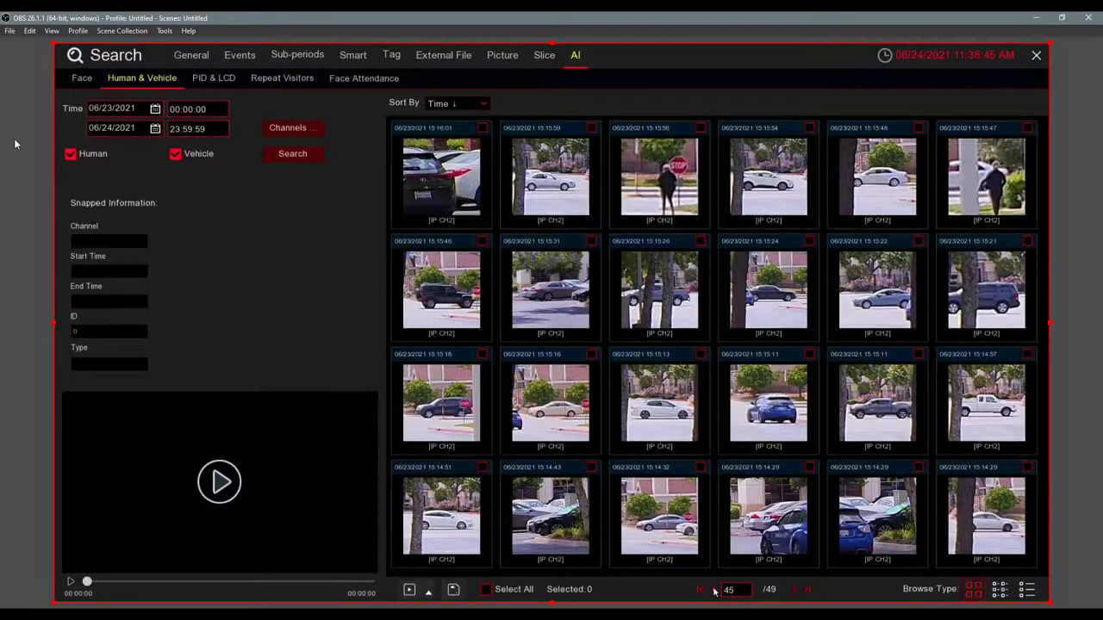
click(714, 591)
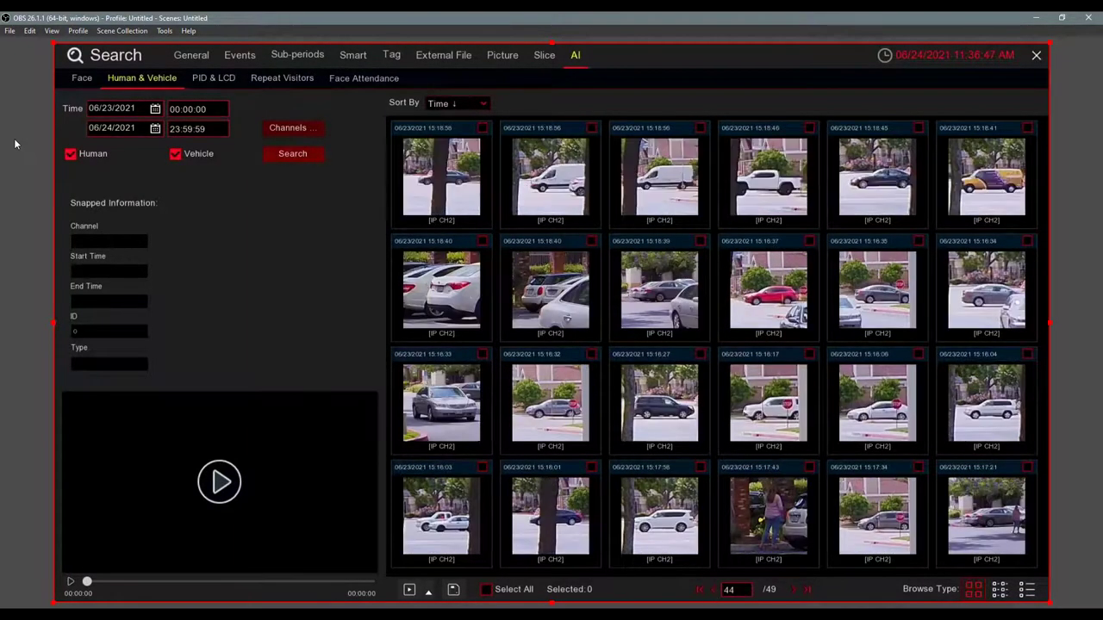
click(714, 592)
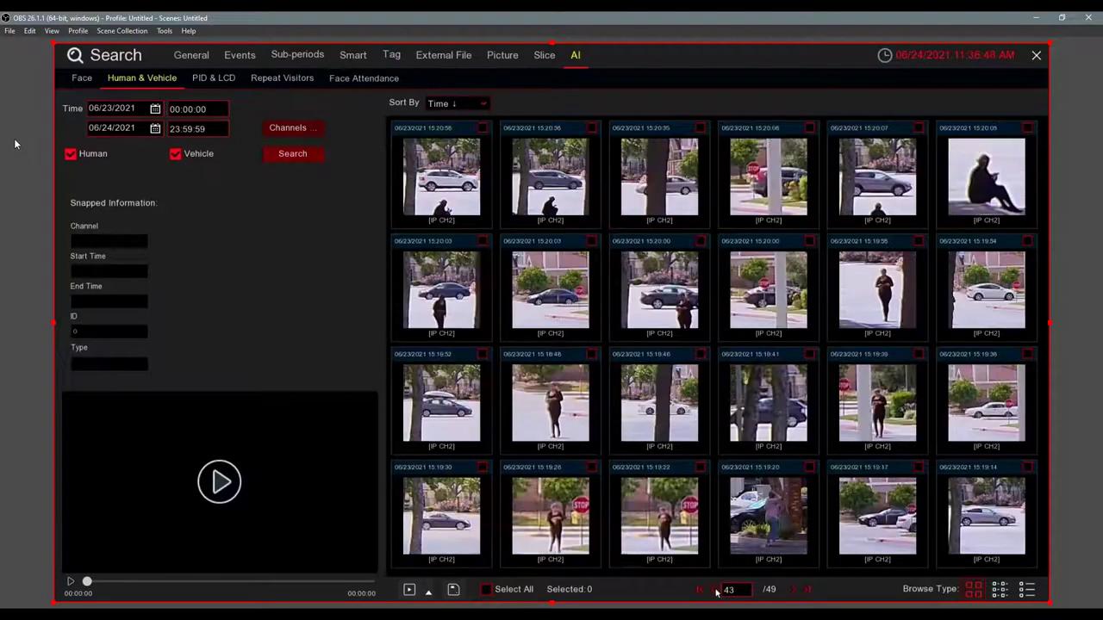
click(715, 591)
click(715, 591)
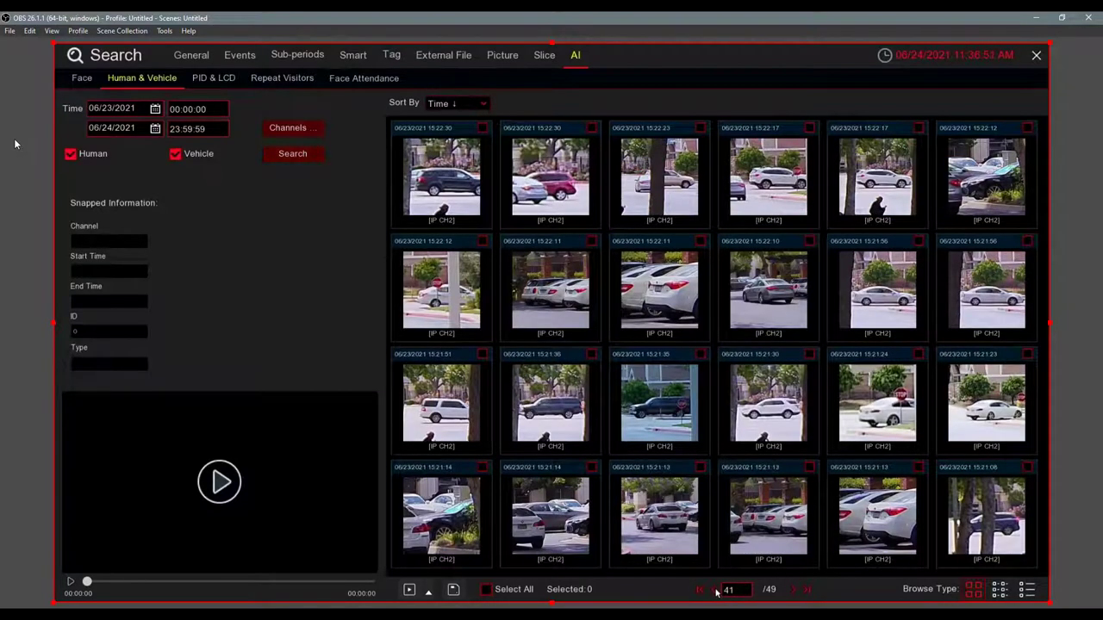
click(715, 591)
click(715, 591)
click(714, 591)
click(714, 591)
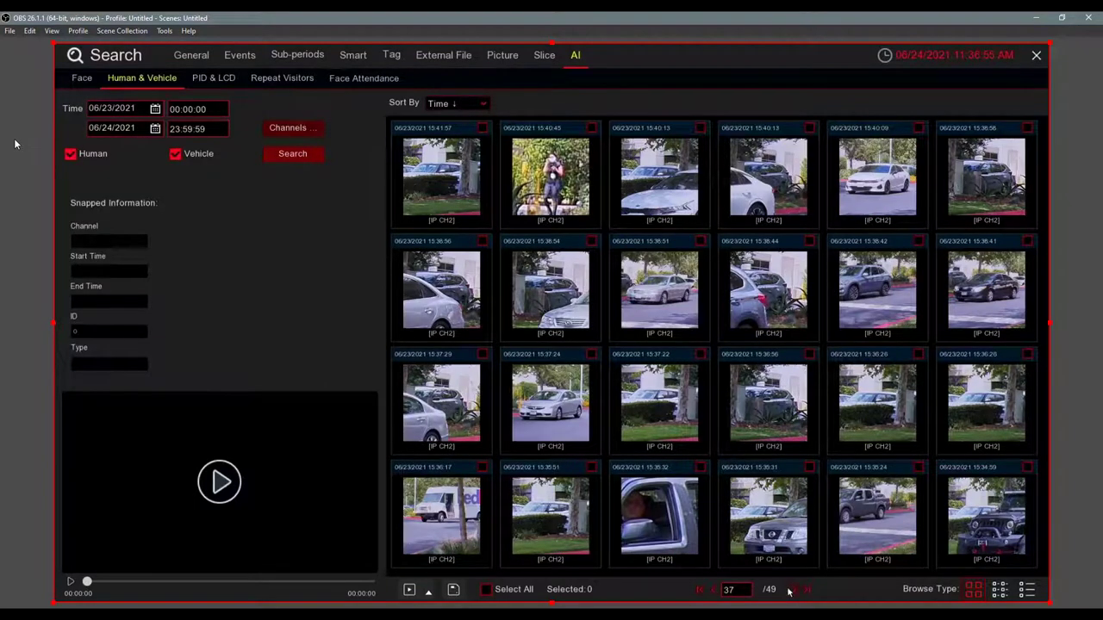
Step: Play the recording of the first dark blue car captured at 15:30:20 on results page 38
click(790, 592)
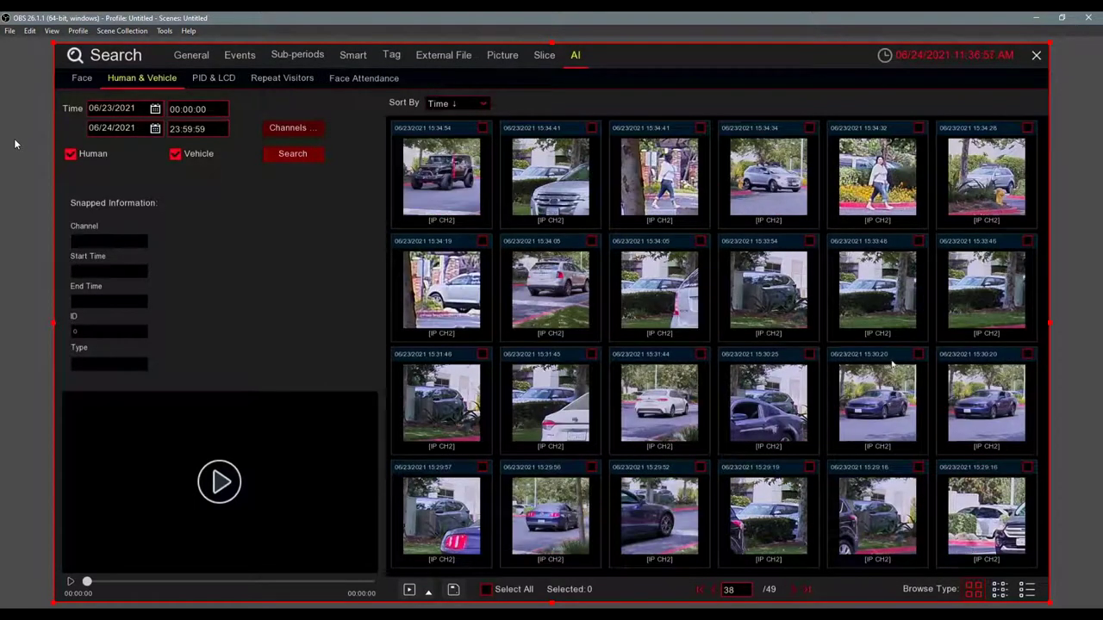
double_click(879, 419)
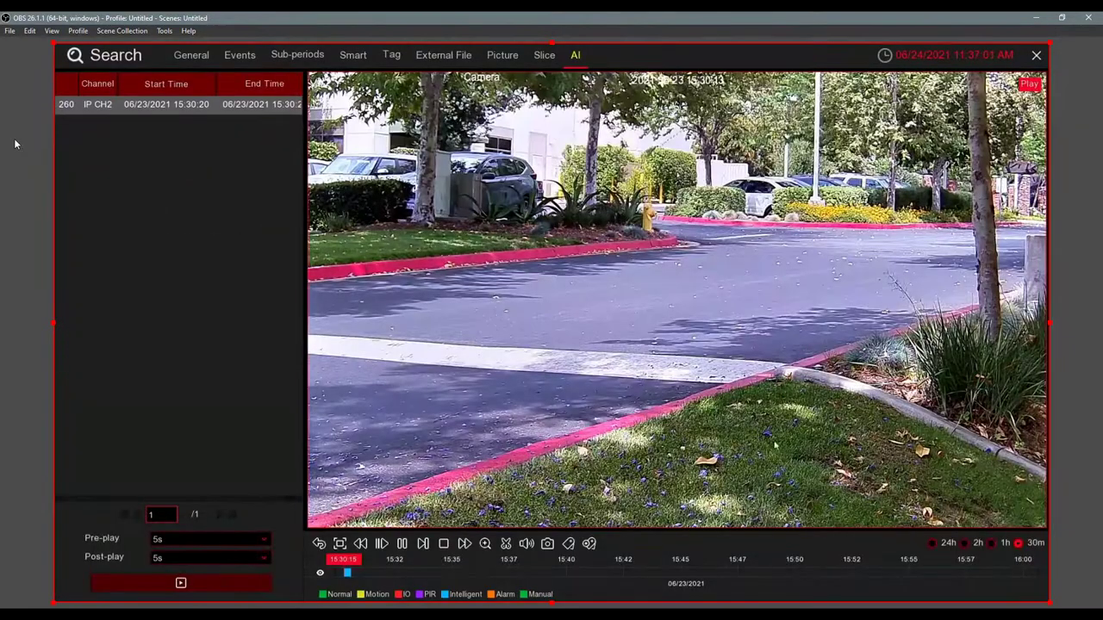
Step: Zoom in on the playing vehicle recording and pause the playback
click(485, 544)
scroll(466, 477, up, 3)
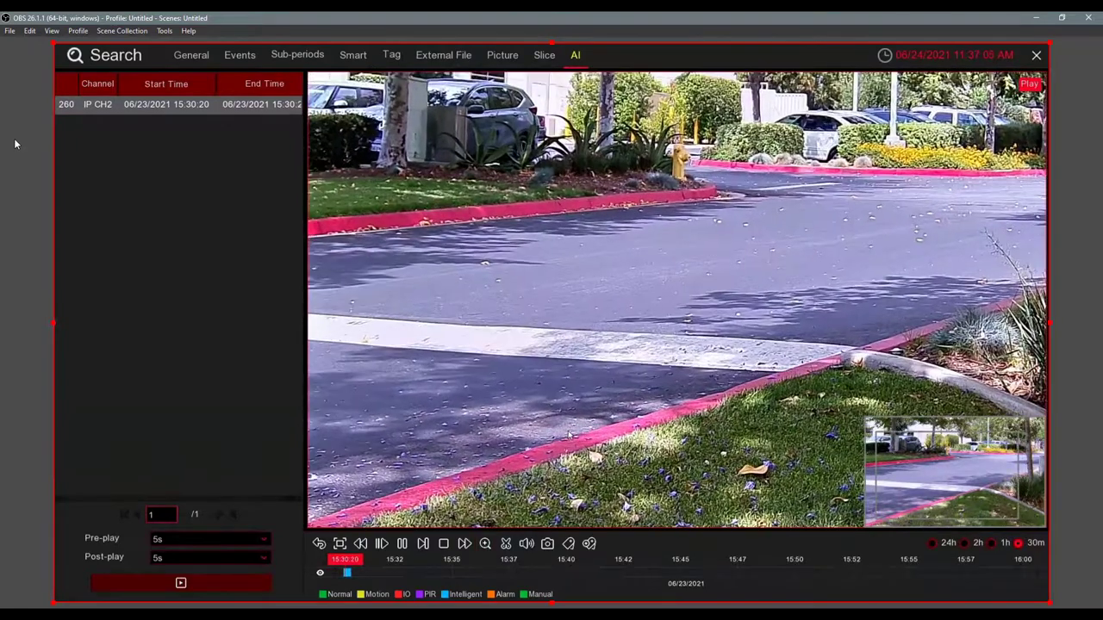
click(403, 544)
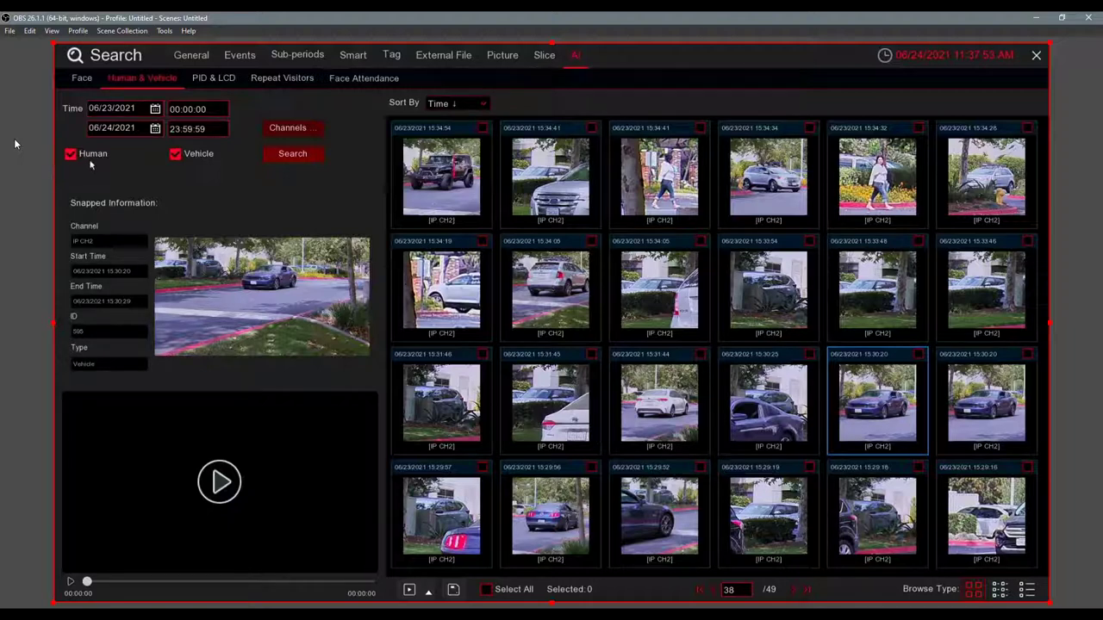
Step: Search the 06/23/2021 to 06/24/2021 captures for humans only, and repeat the search for vehicles only
click(178, 156)
click(292, 154)
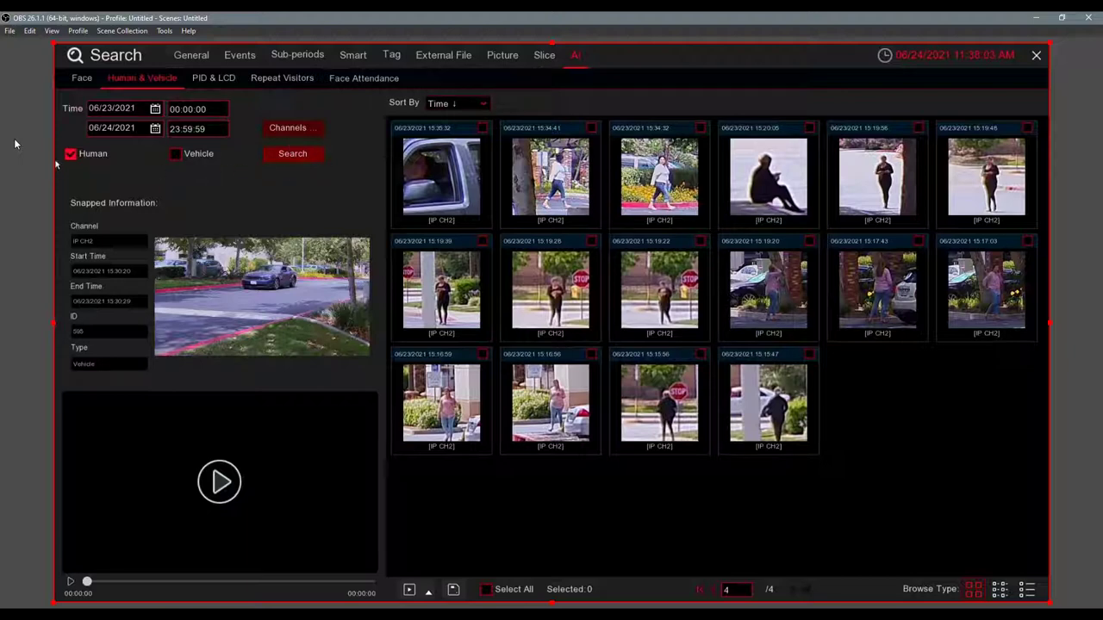
click(75, 155)
click(176, 154)
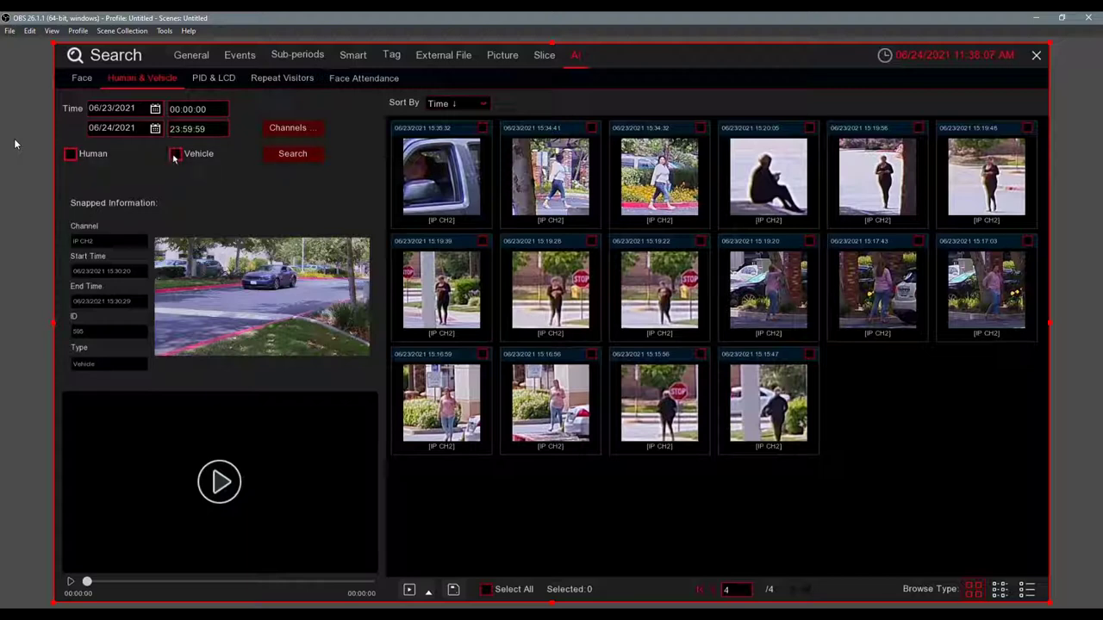
click(308, 159)
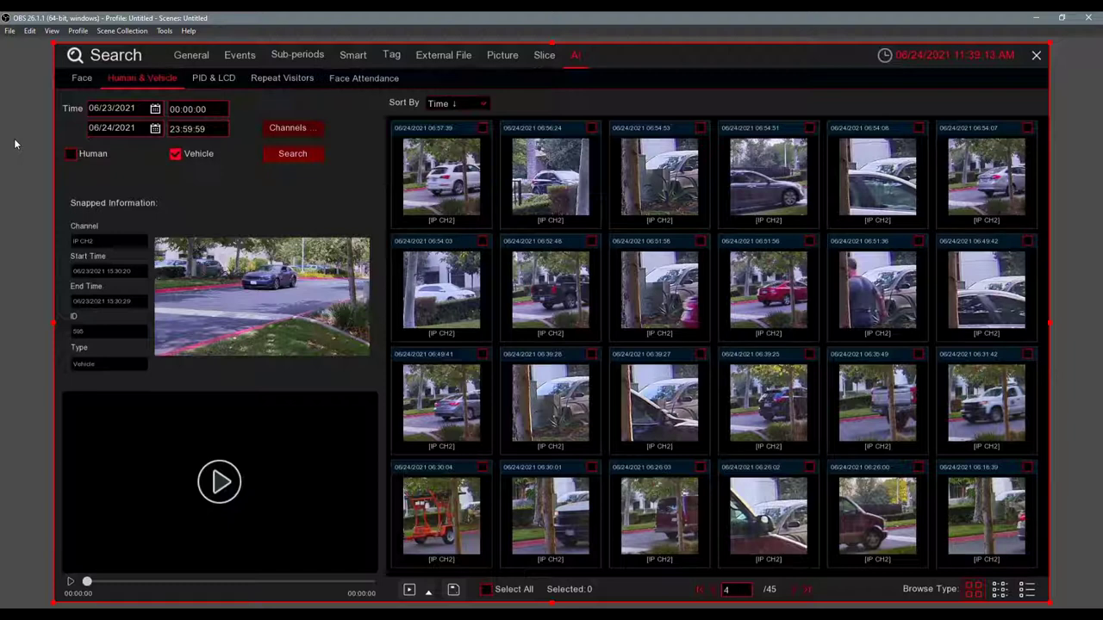
Step: View the PID & LCD and Face Attendance searches, and switch the Face search to the floor plan map view
click(217, 80)
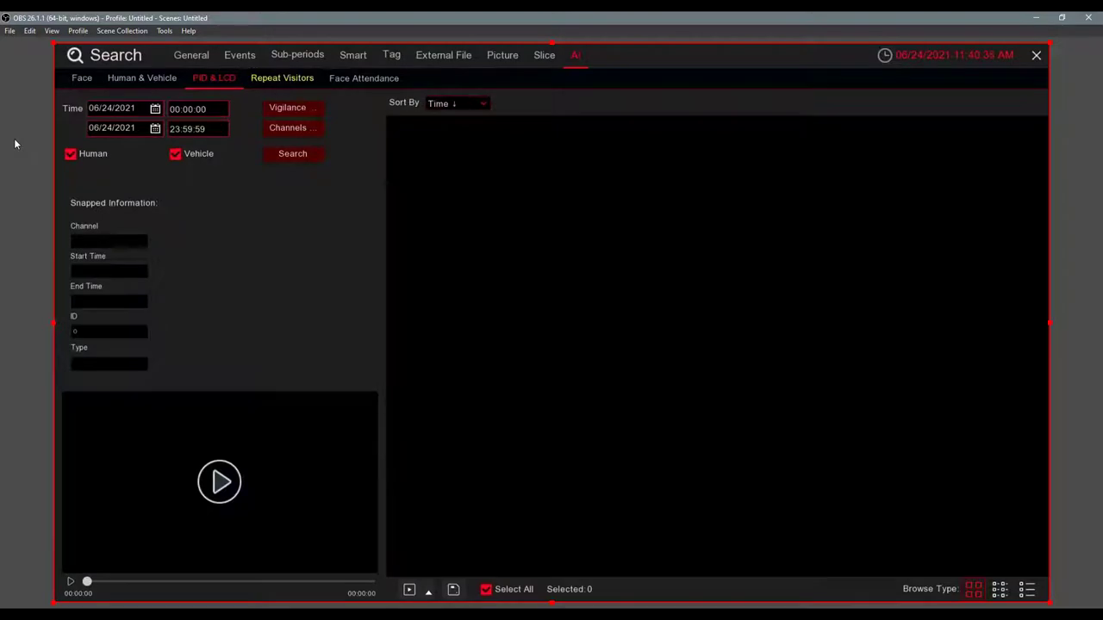
click(337, 82)
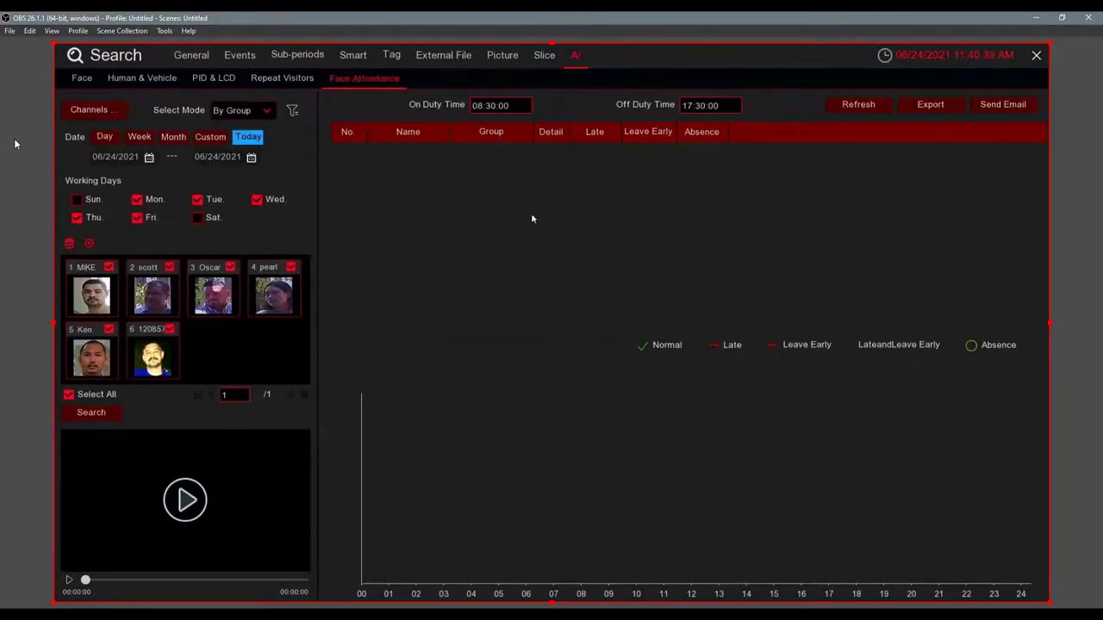
click(74, 83)
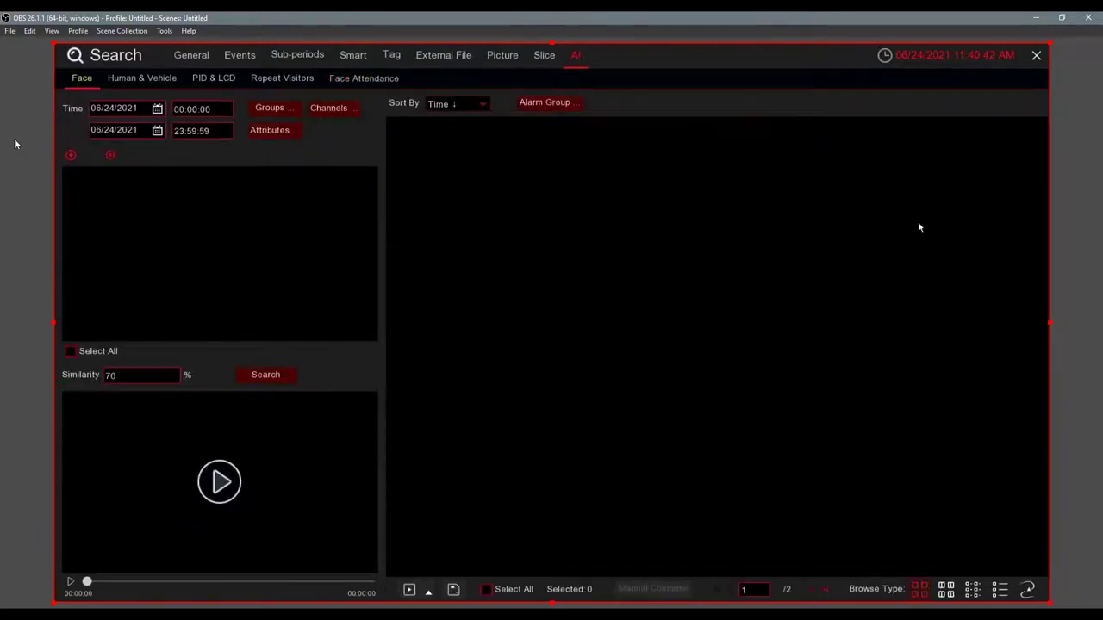
click(1027, 588)
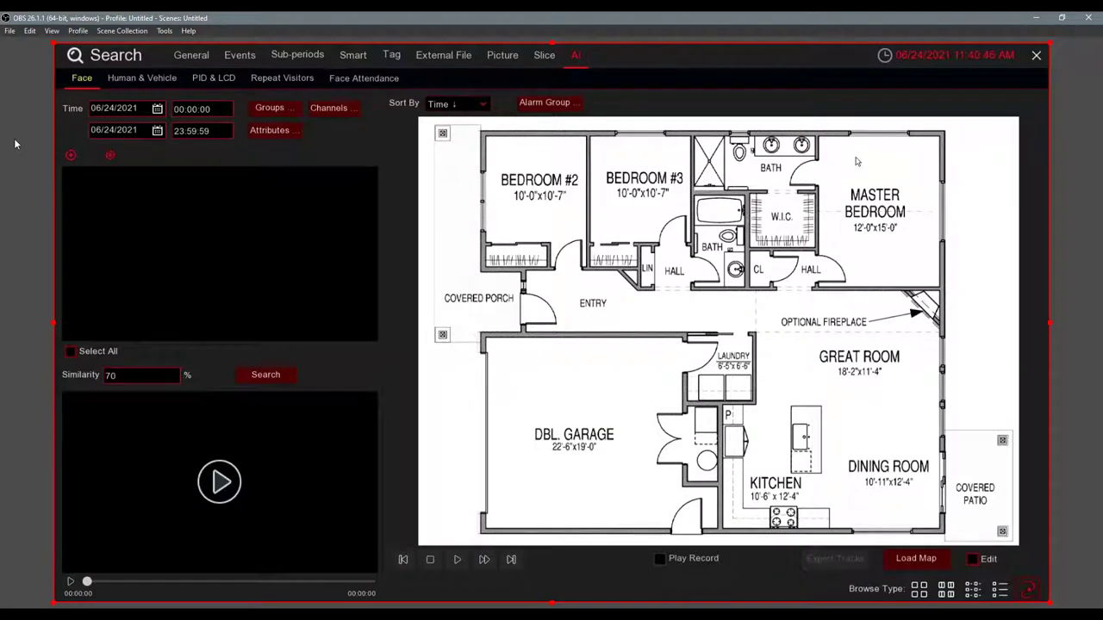
Step: Import the fifth face of the Allow List from the local storage device as the comparison face
click(71, 156)
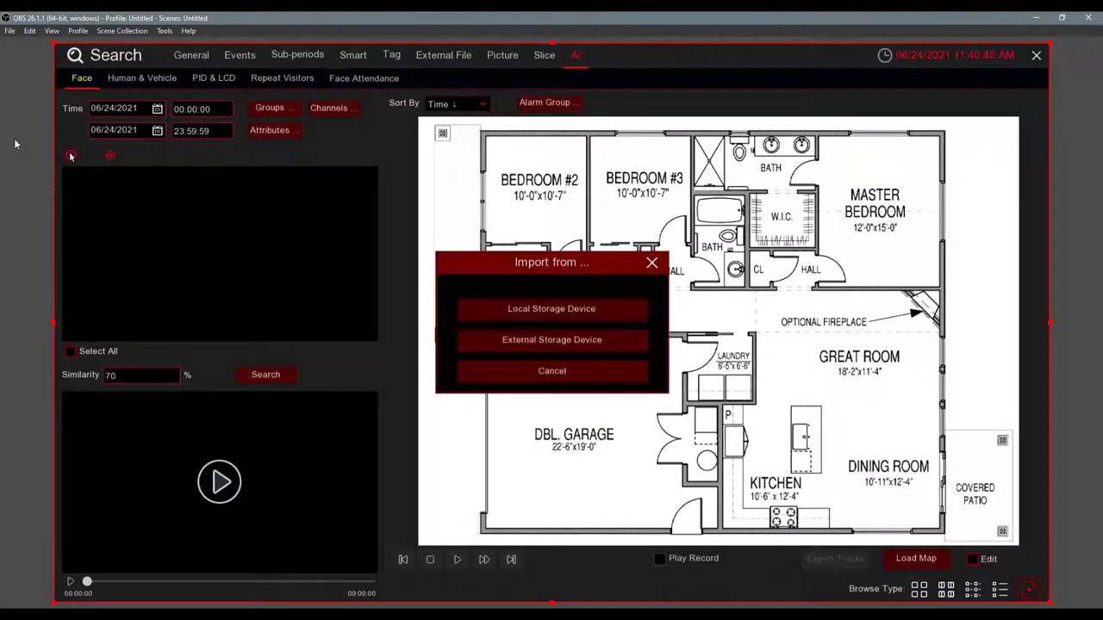
click(635, 311)
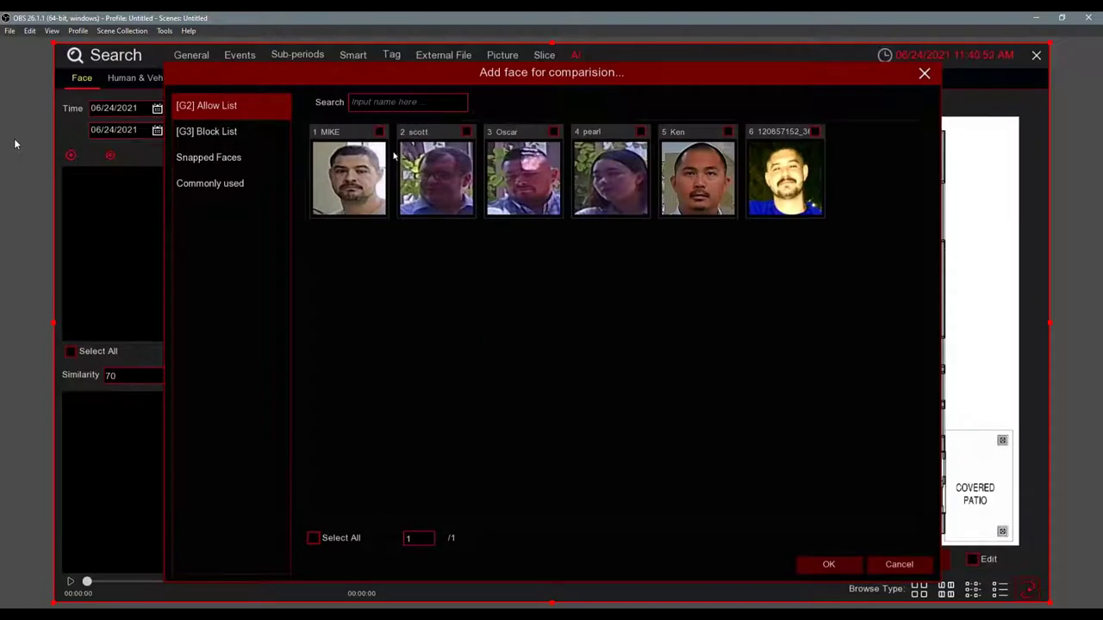
click(728, 132)
click(829, 565)
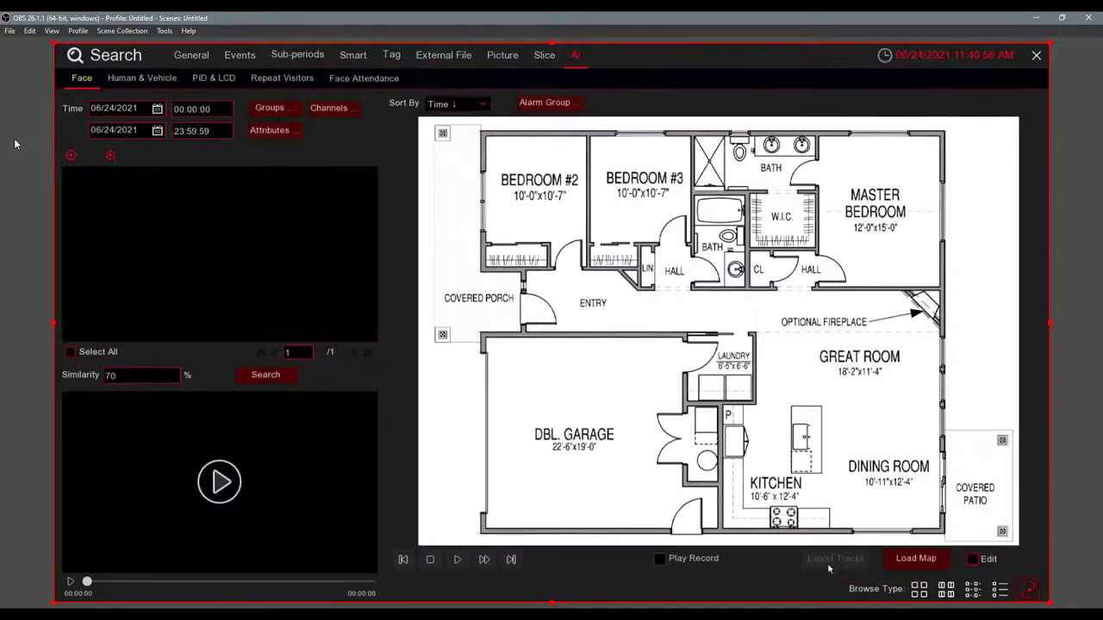
Step: Search for the selected face on 06/24/2021 and play its 10:25:02 recording from the camera marker at the entry
click(240, 378)
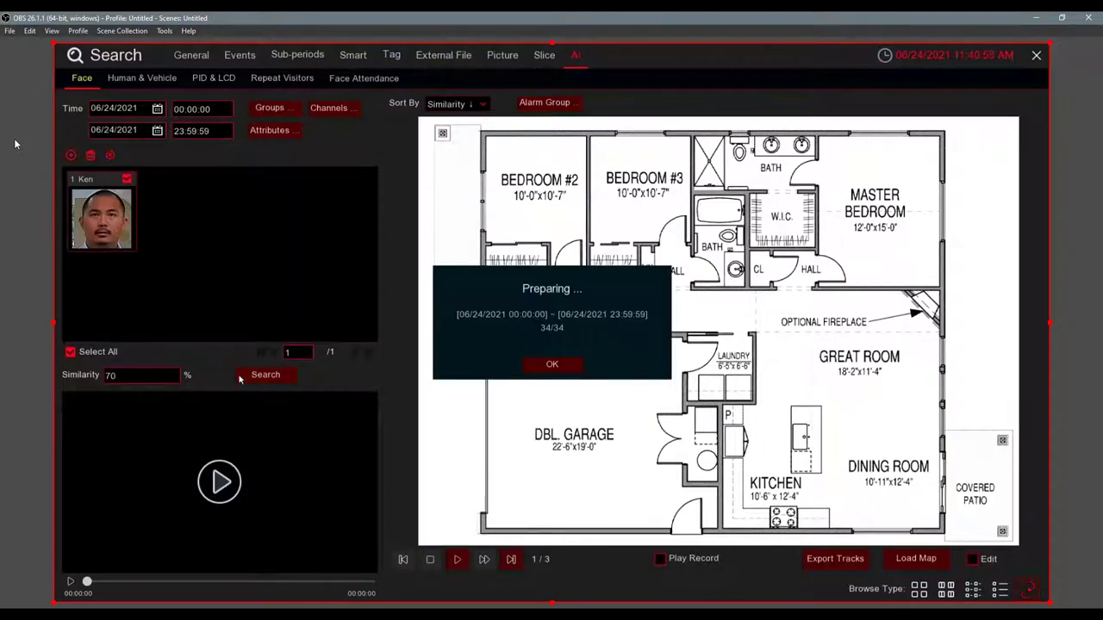
click(551, 364)
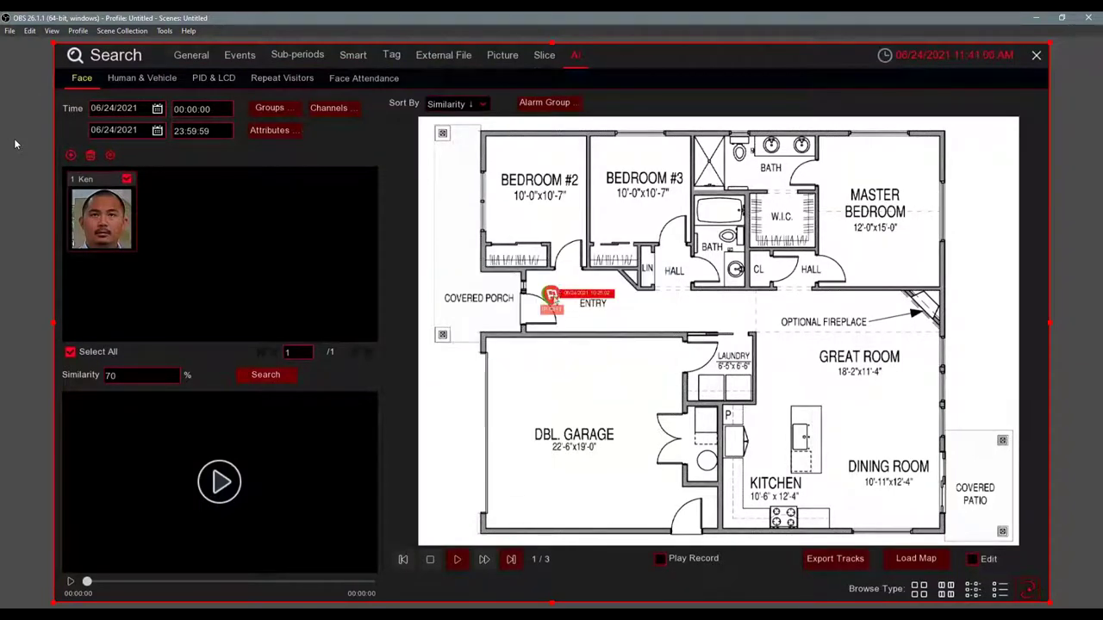
click(553, 296)
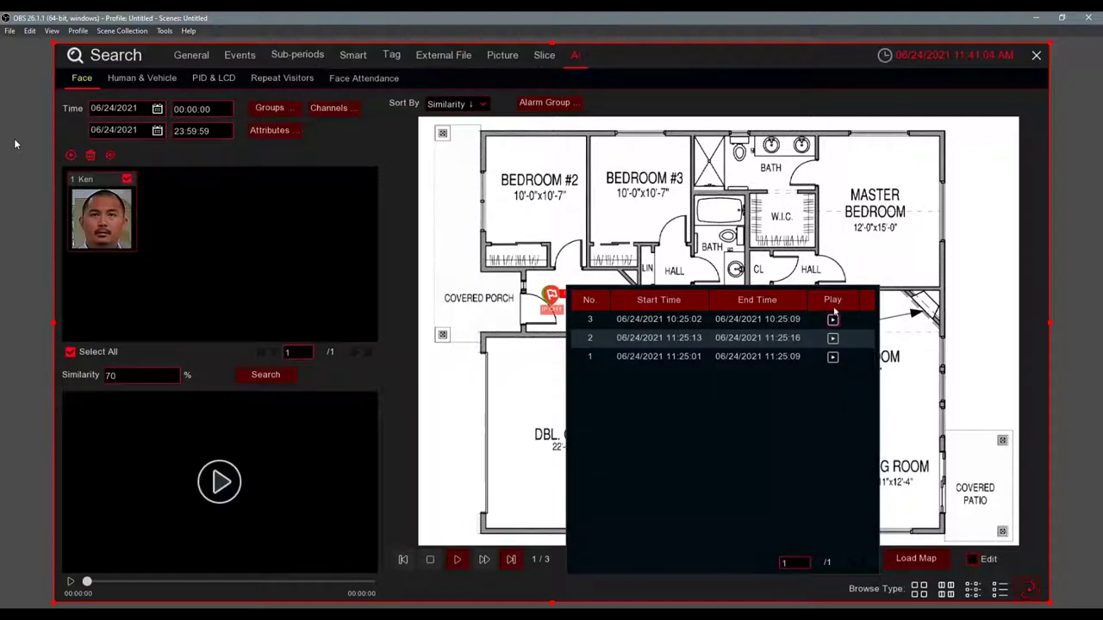
click(833, 320)
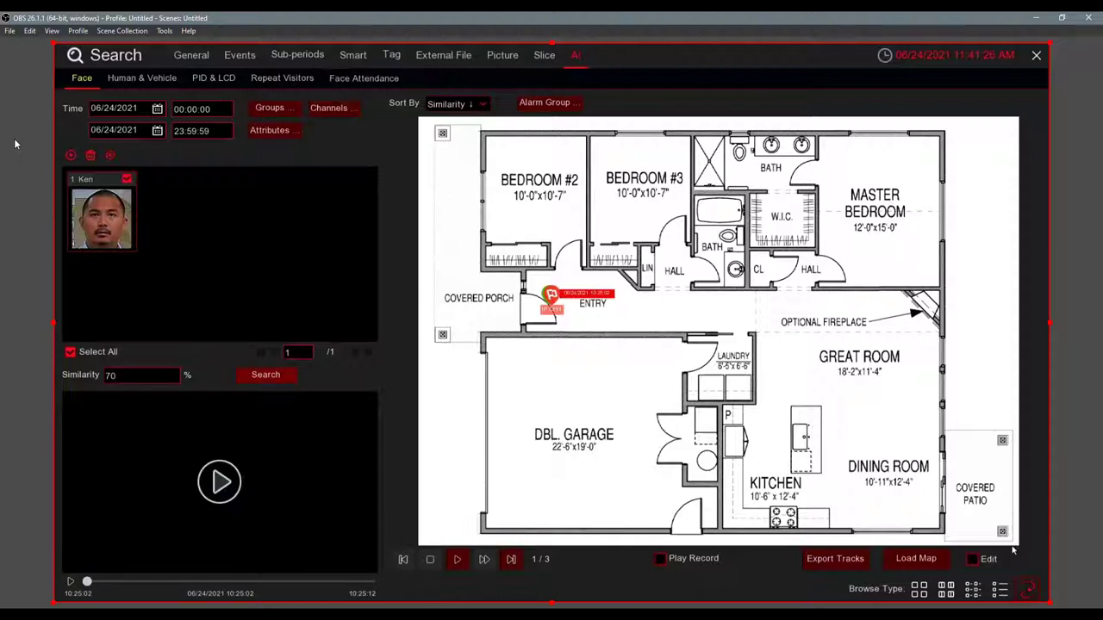
Step: Edit the floor plan by moving the IP CH2 marker near the fireplace and the IP CH8 marker between the great room and dining room
click(979, 562)
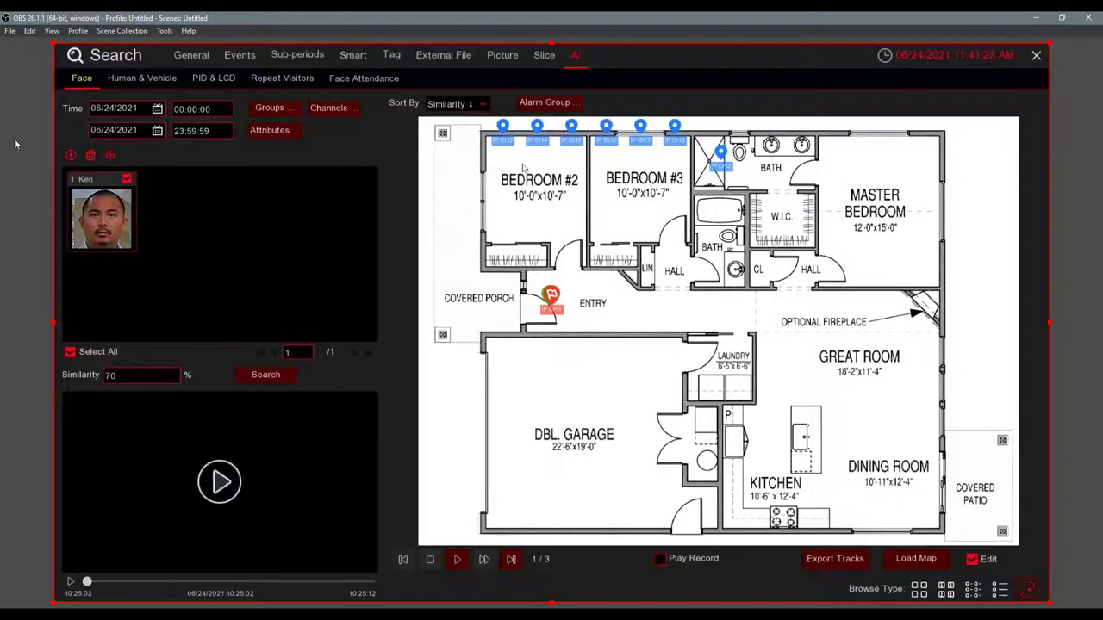
mouse_move(719, 160)
mouse_down()
mouse_move(829, 295)
mouse_move(872, 309)
mouse_up()
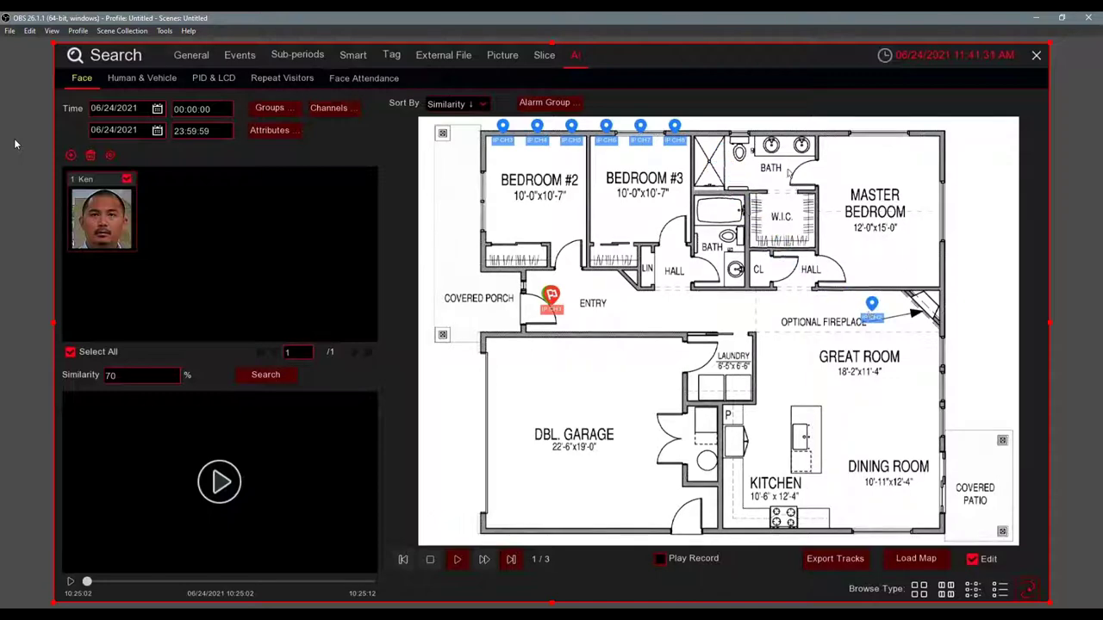
mouse_move(675, 126)
mouse_down()
mouse_move(714, 283)
mouse_move(776, 401)
mouse_move(906, 419)
mouse_up()
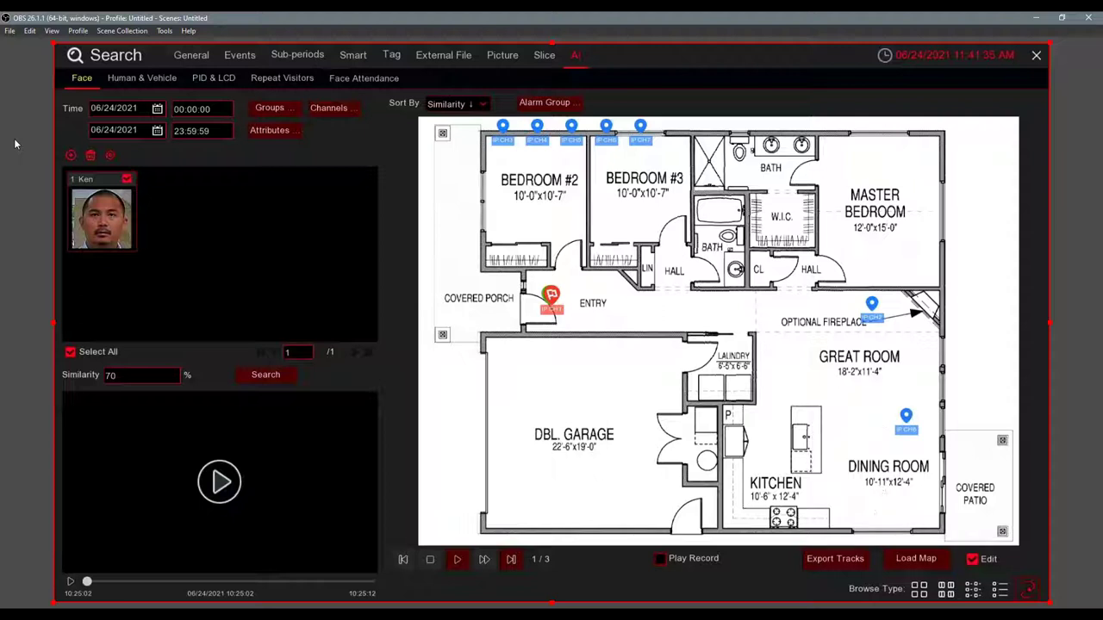
click(973, 560)
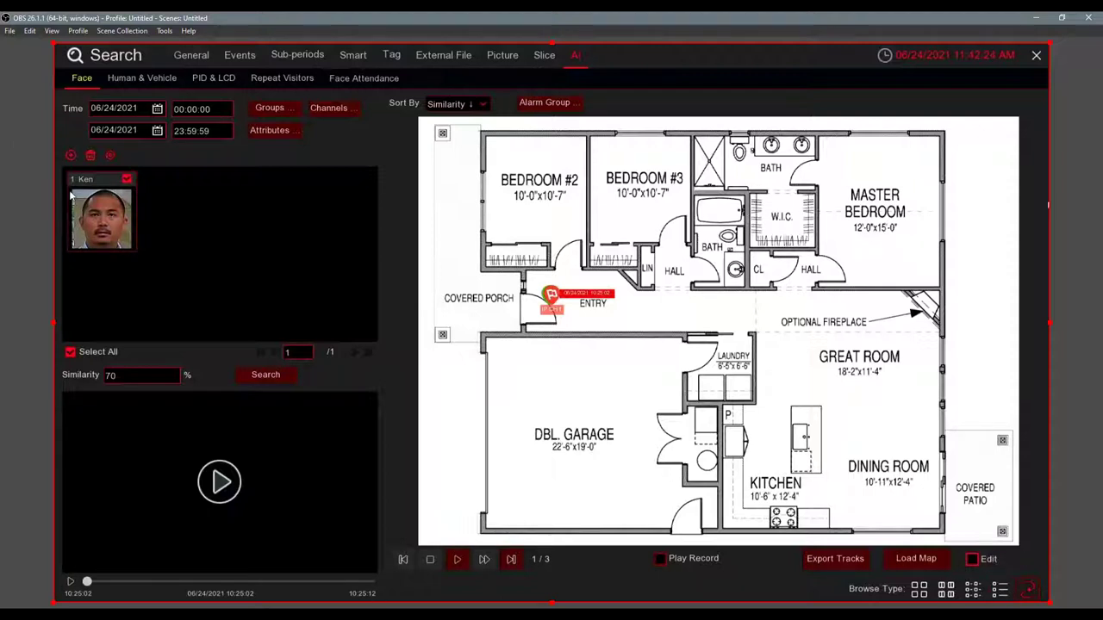
Step: Leave the search and open the AI statistics in the recorder's setup
click(1036, 55)
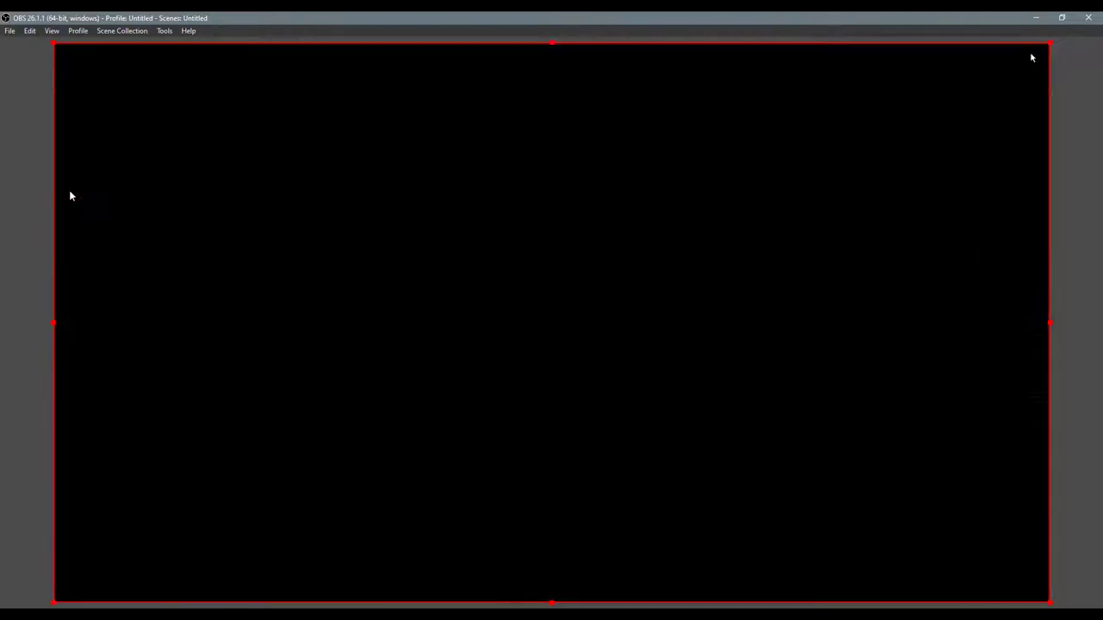
mouse_move(72, 589)
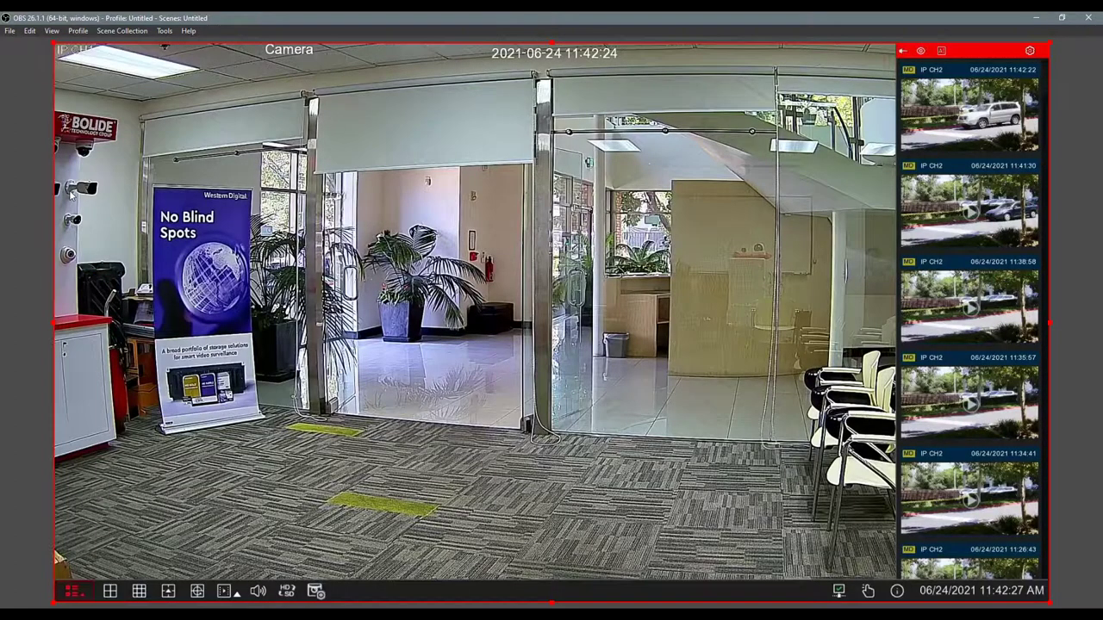
click(73, 590)
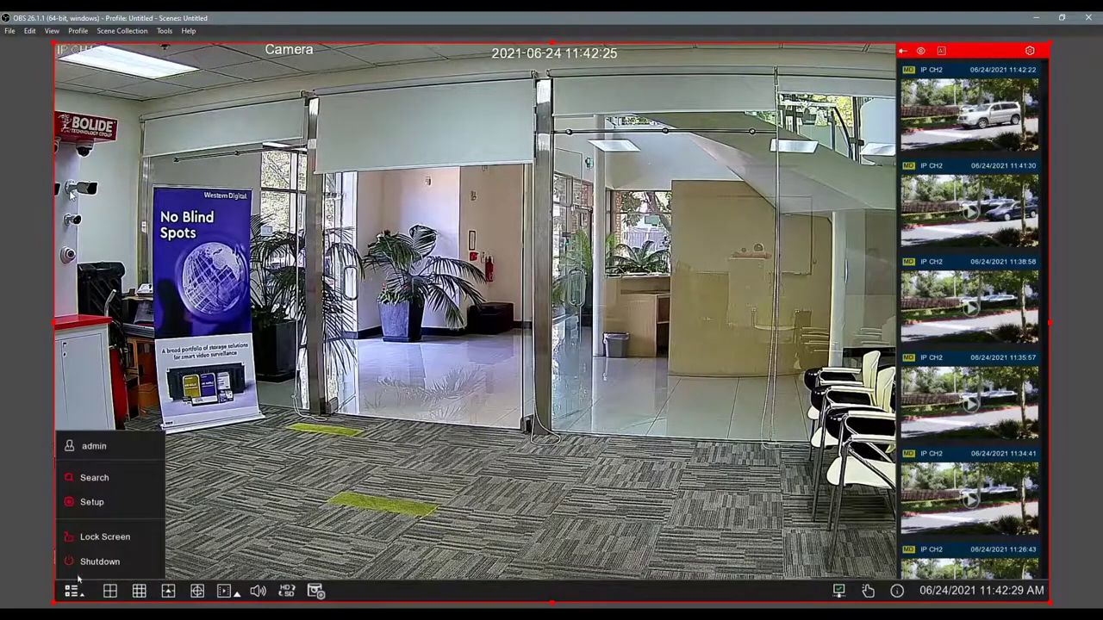
click(112, 504)
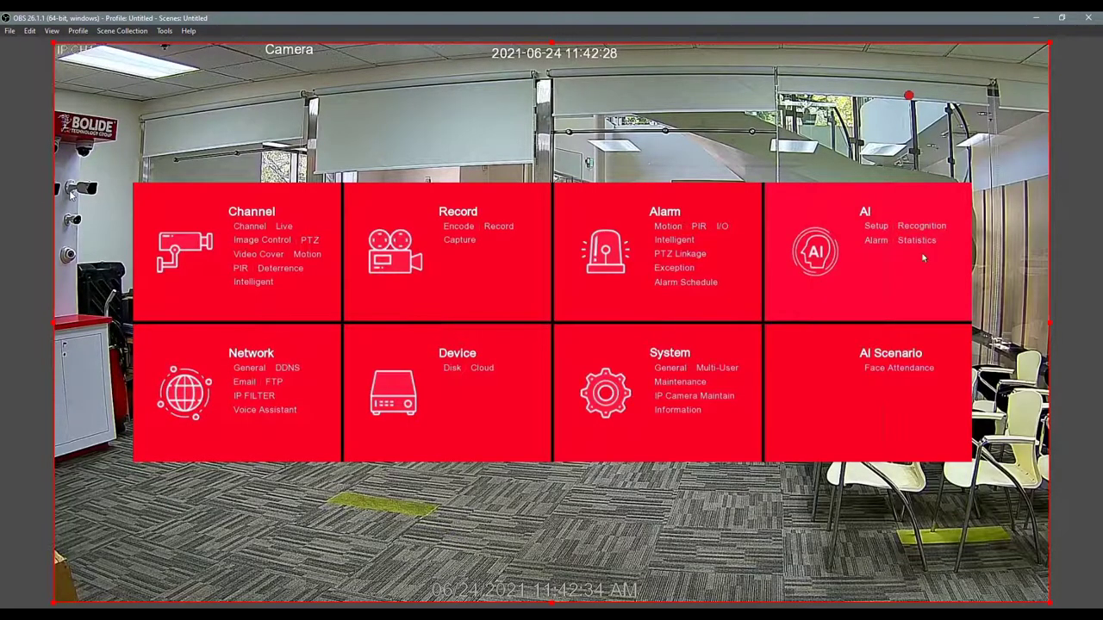
click(876, 226)
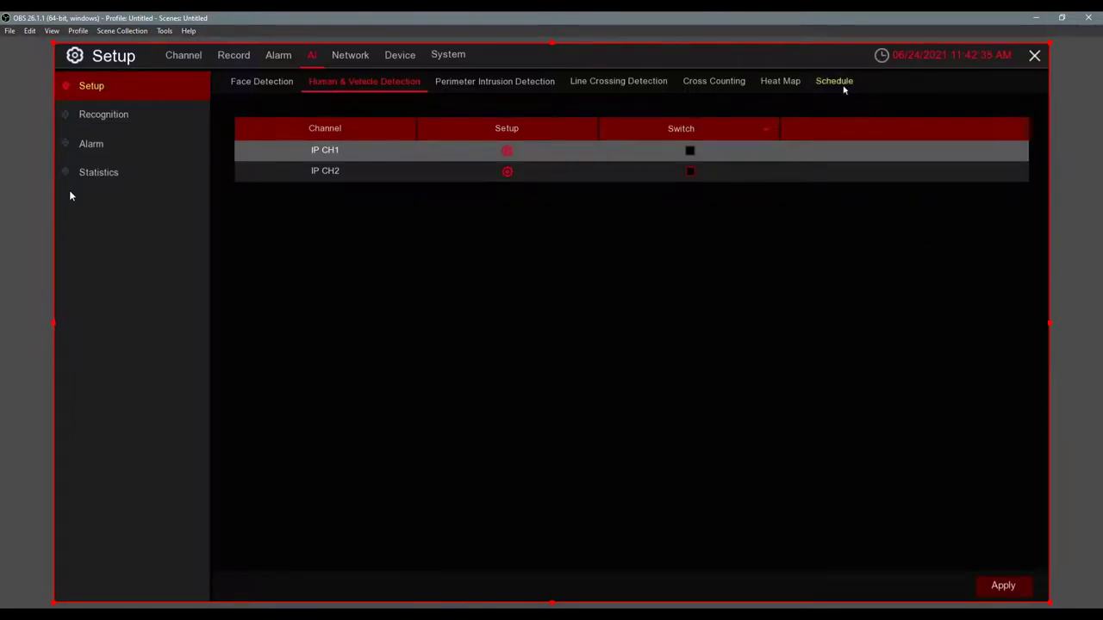
click(121, 170)
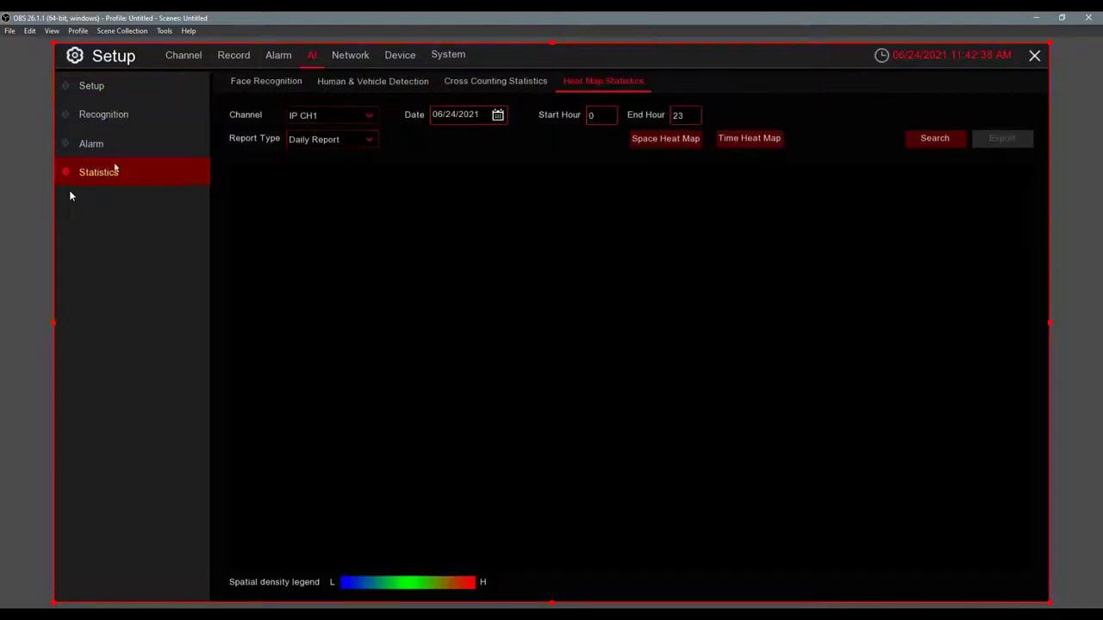
Step: Generate the IP CH1 heat map for 06/24/2021 as a Daily Report and as a Monthly Report
click(932, 145)
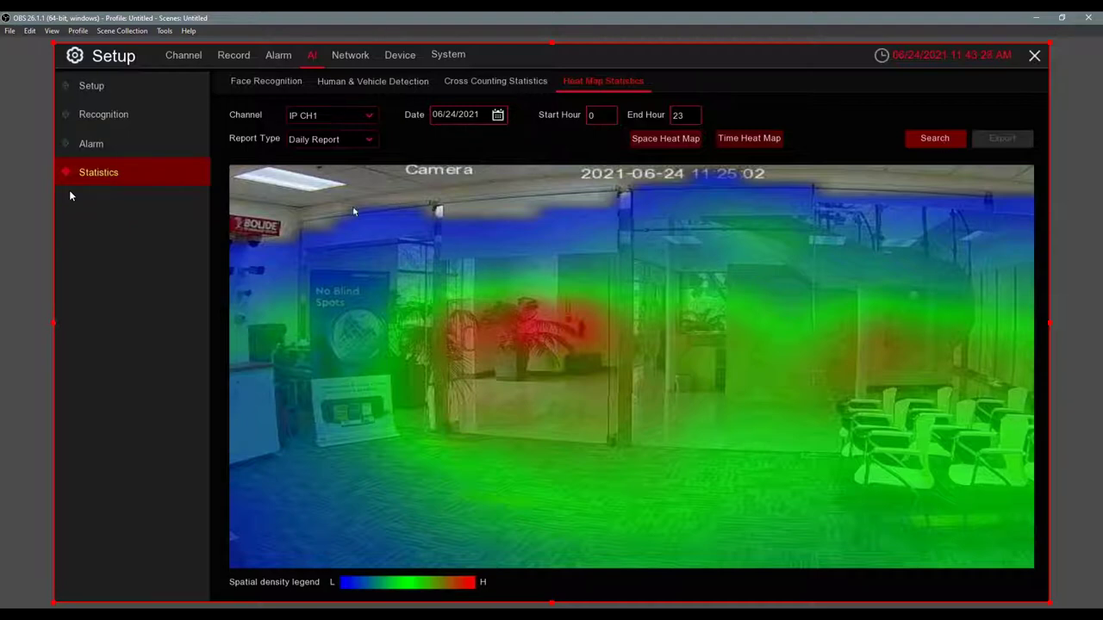
click(376, 144)
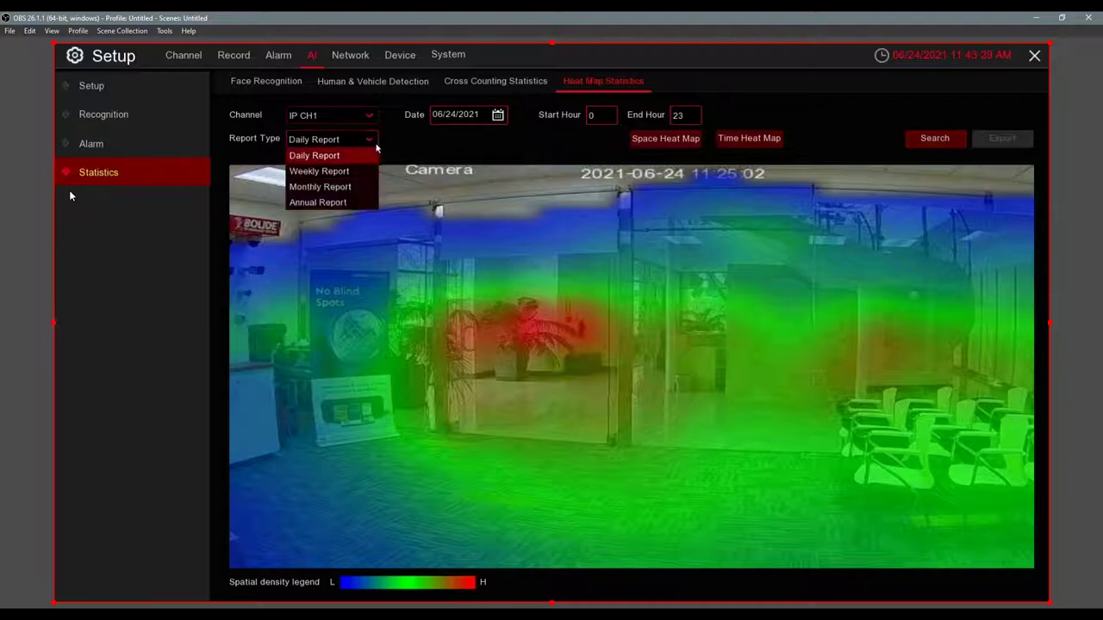
click(367, 186)
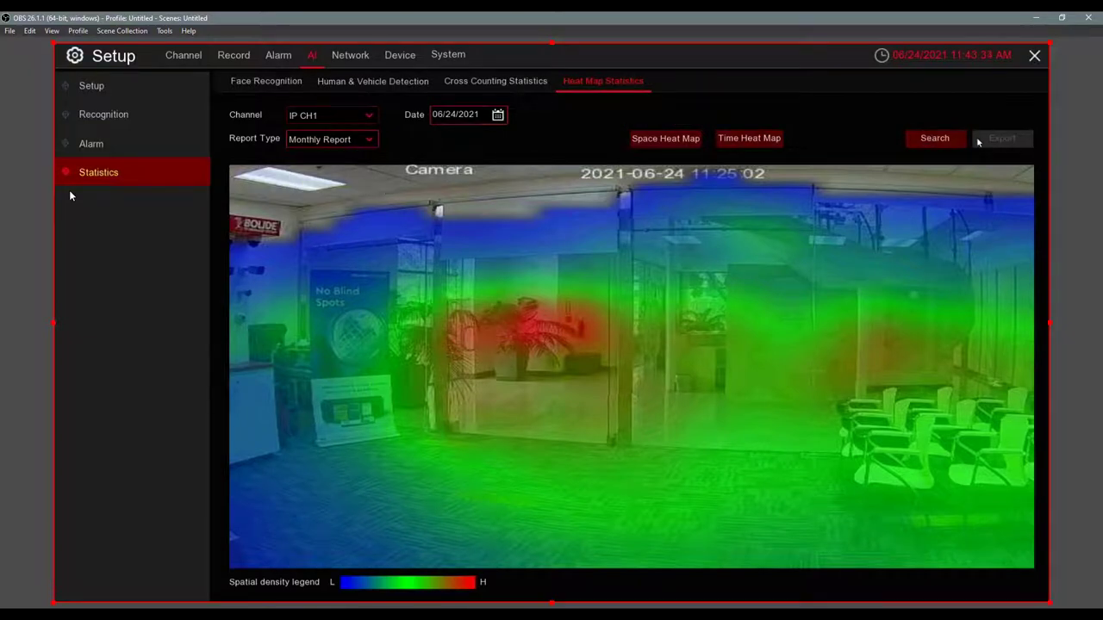
click(948, 140)
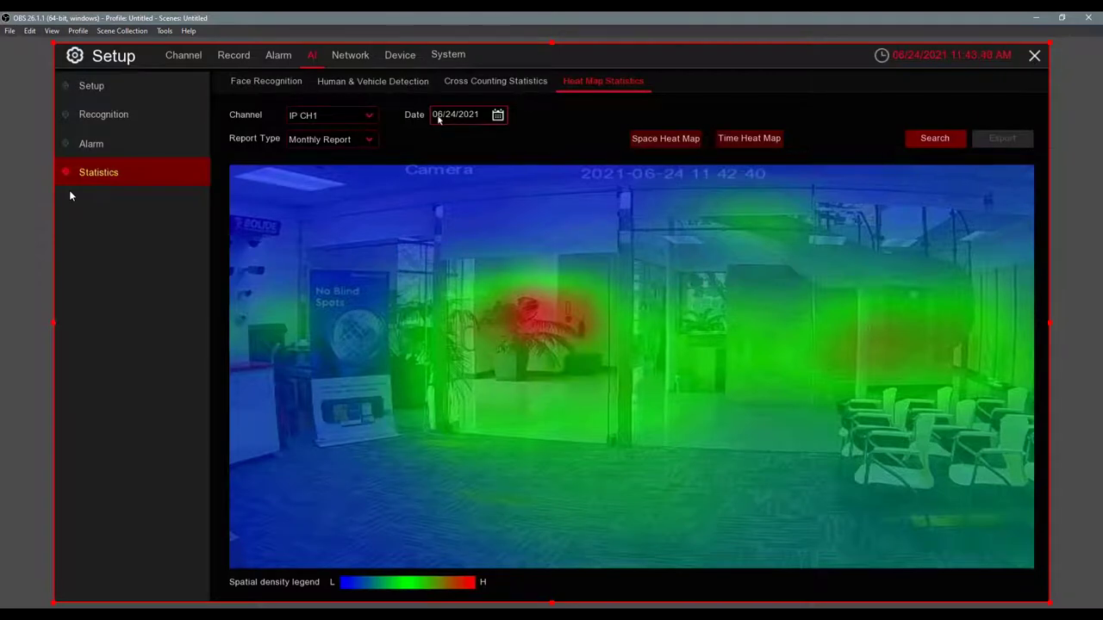
Step: Look through the face recognition, human and vehicle, and cross counting statistics, including the cross and detection type options
click(280, 89)
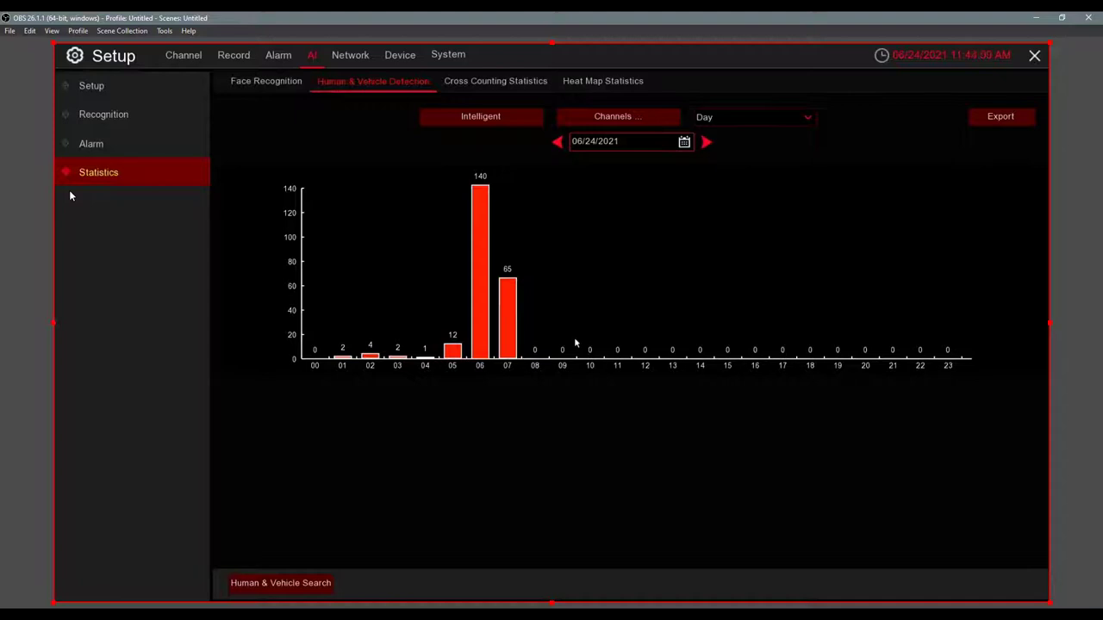
click(499, 86)
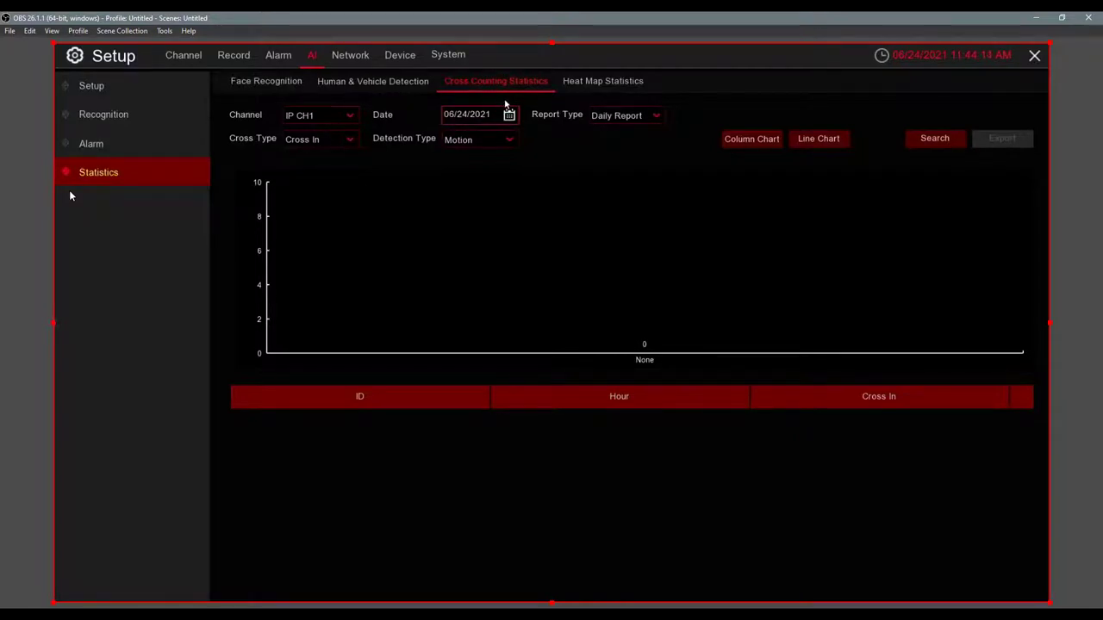
click(342, 148)
click(458, 180)
Step: Generate the IP CH1 daily heat map statistics for 06/24/2021 as a space heat map and as a time heat map
click(615, 83)
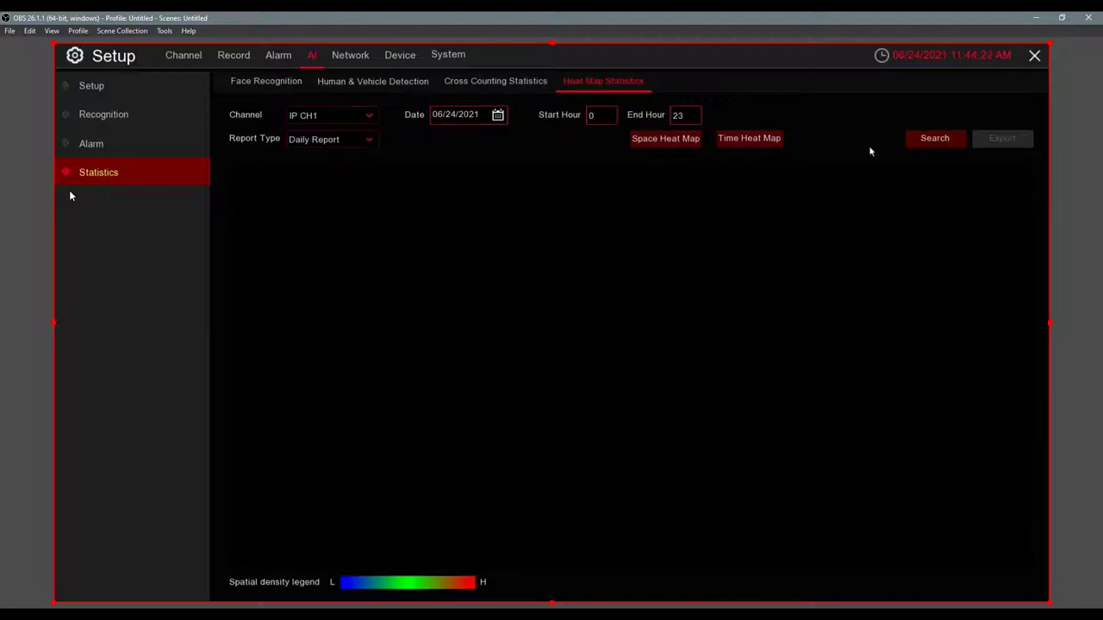
click(909, 146)
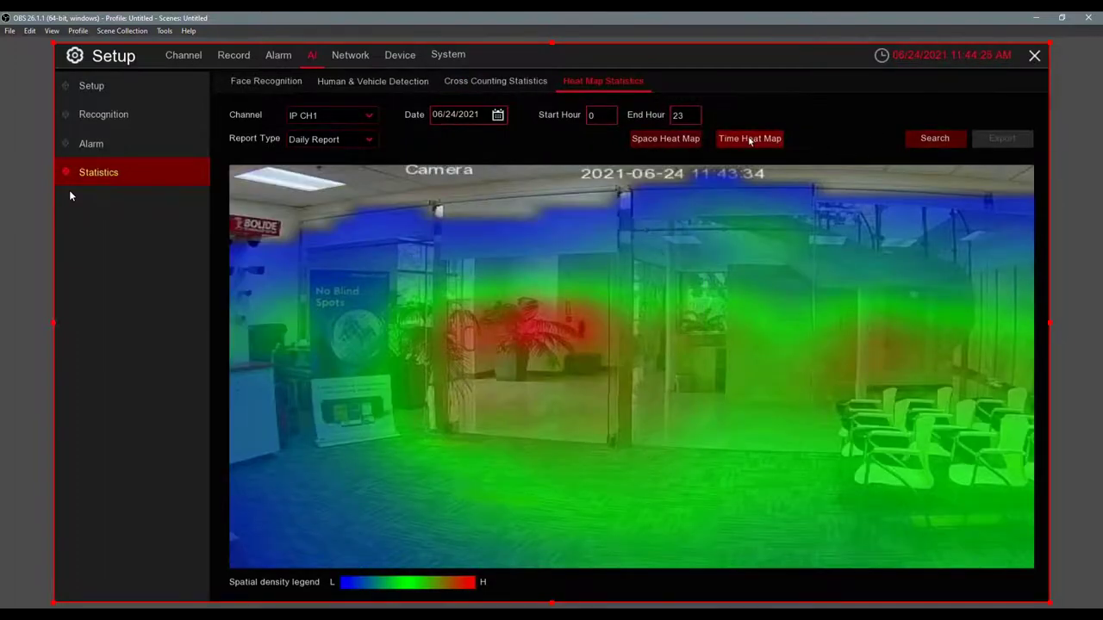
click(750, 140)
click(932, 140)
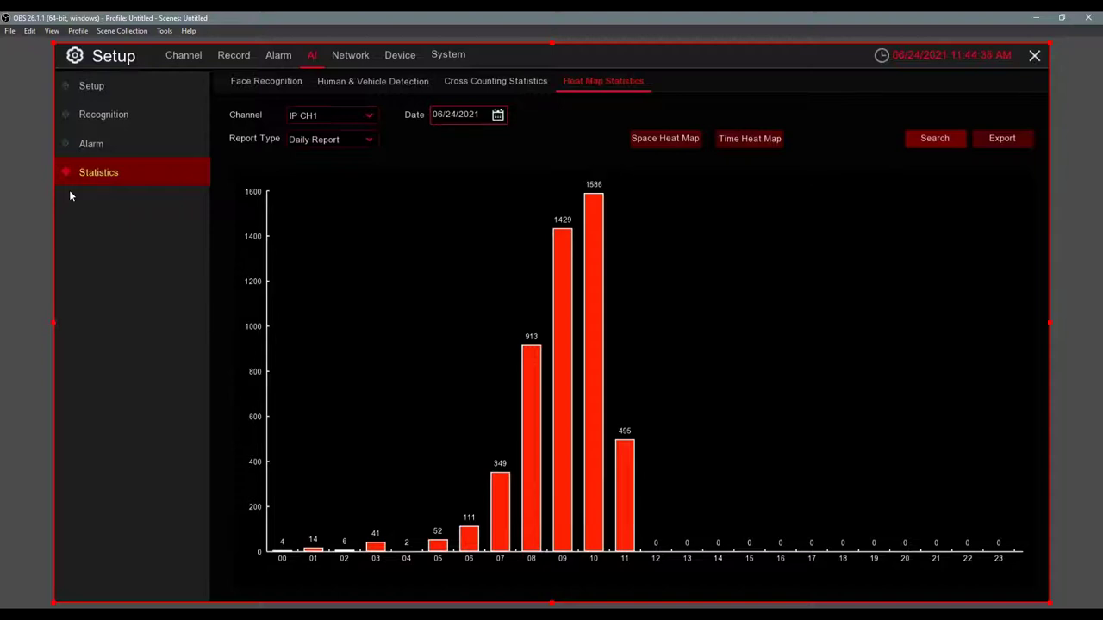
Step: Compare the IP CH1 space heat map with the time heat map once more, and return to the live view
click(688, 139)
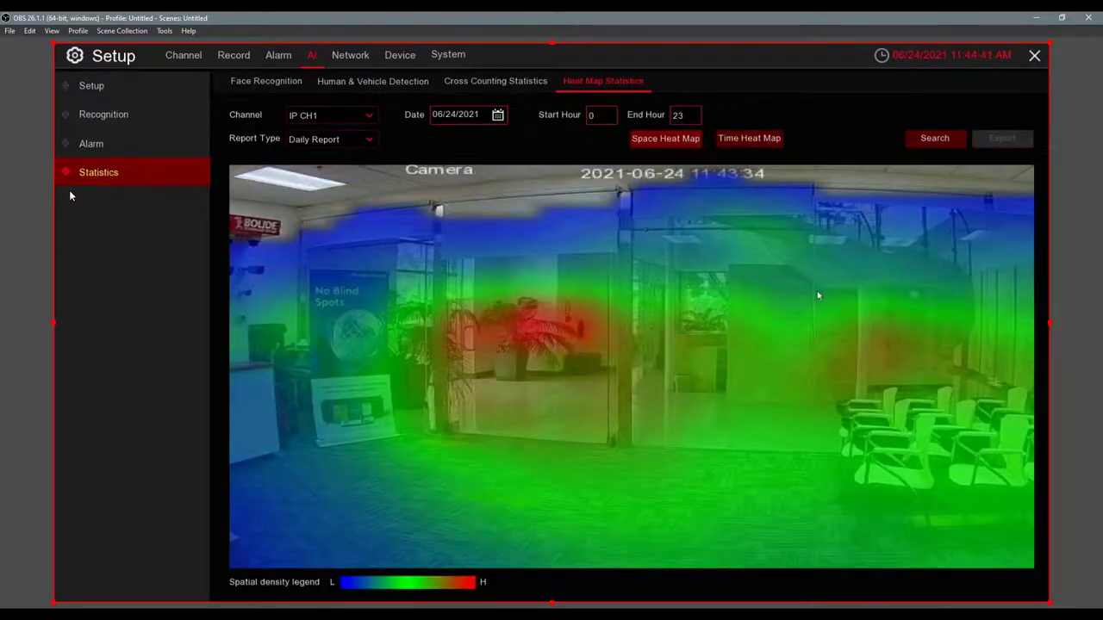
click(741, 140)
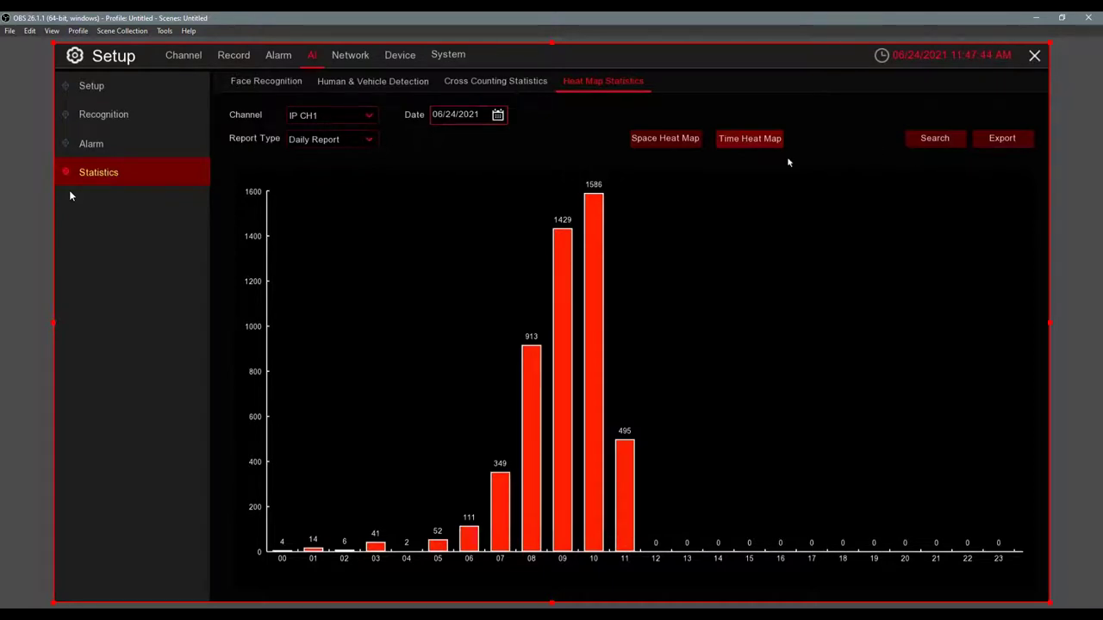
right_click(527, 183)
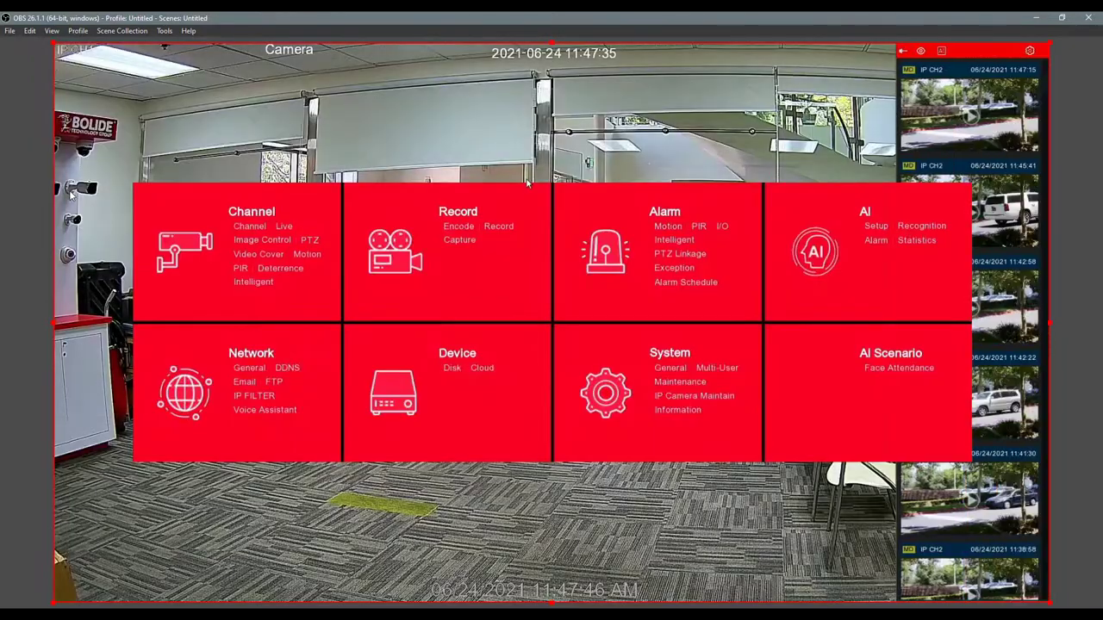
right_click(535, 154)
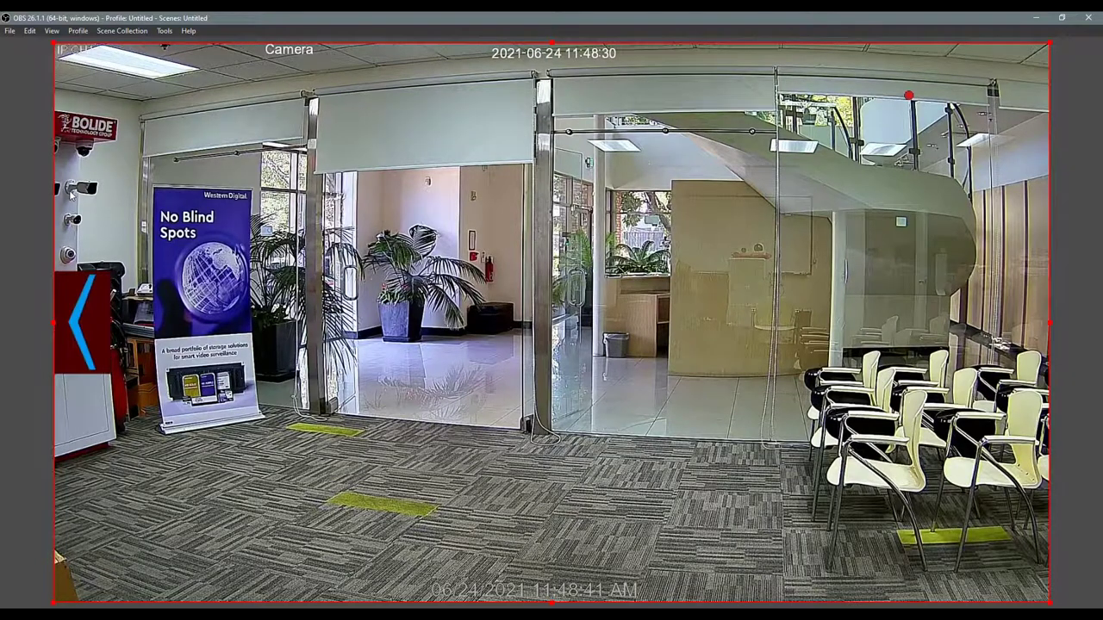
Step: Switch to the Bolide website in the browser and open its Downloads page at the software files
mouse_move(227, 589)
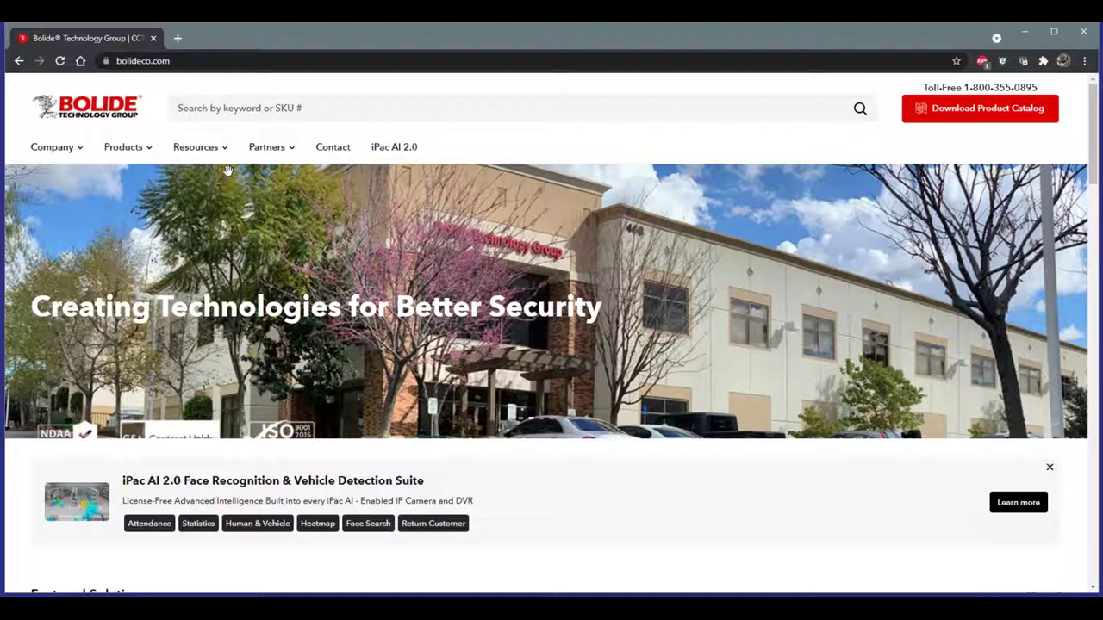
mouse_move(212, 152)
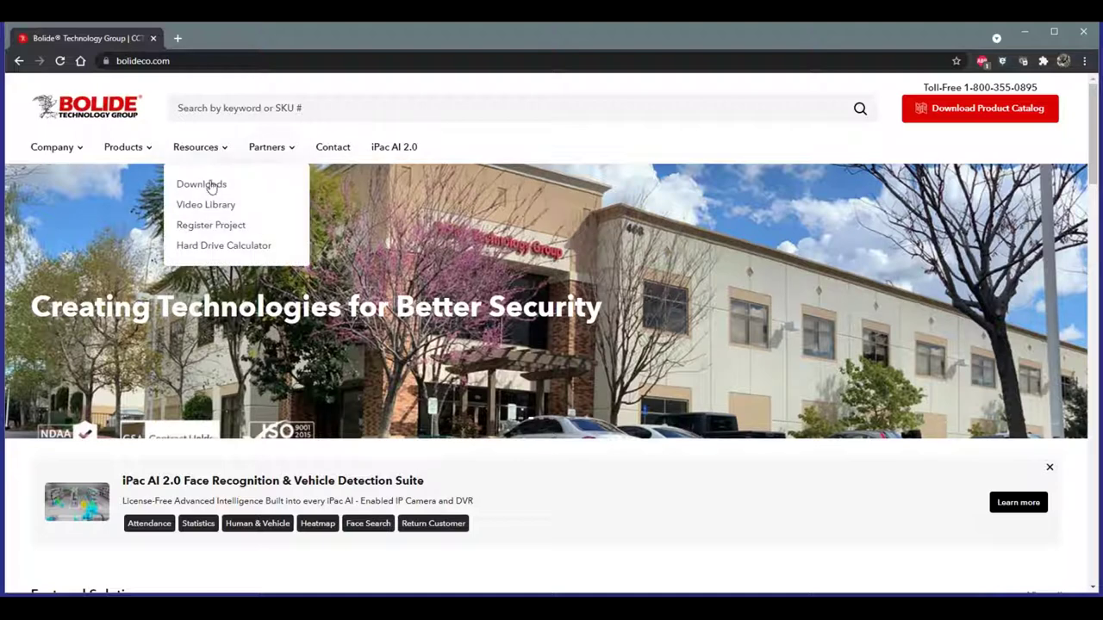
click(212, 184)
scroll(498, 362, down, 1)
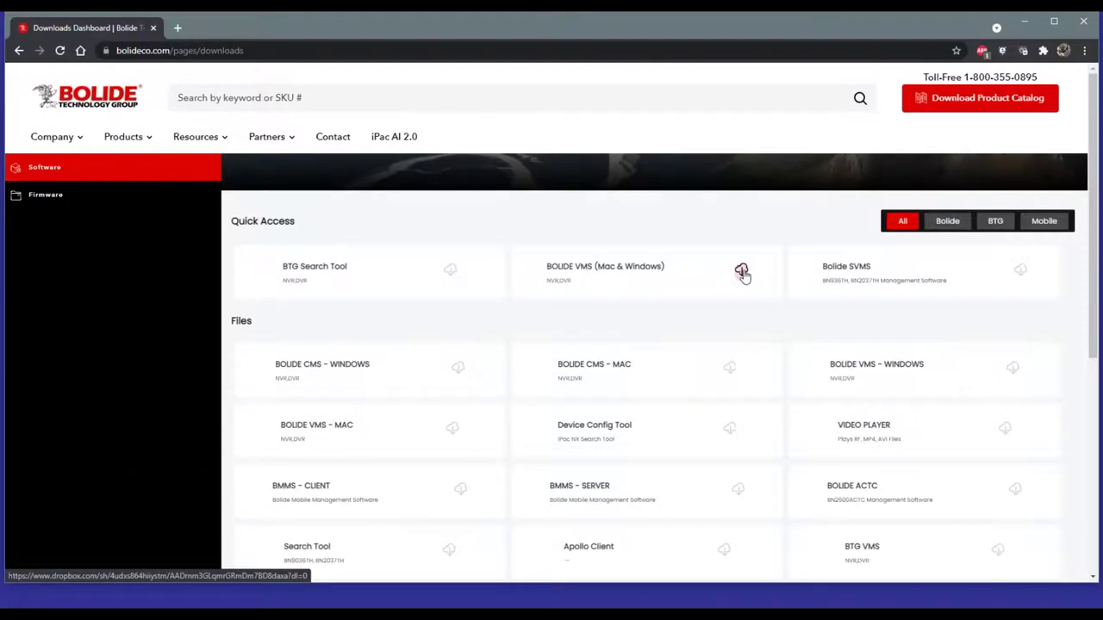
Step: Try the BOLIDE VMS (Mac & Windows) download link, close its page and look through the listed software files
click(742, 274)
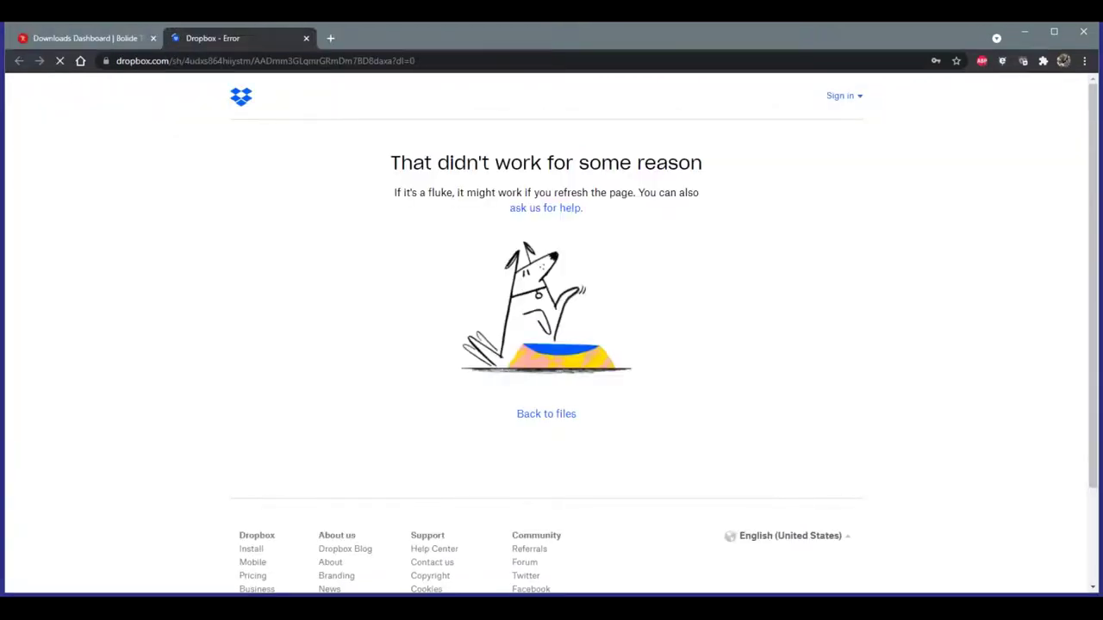
click(306, 39)
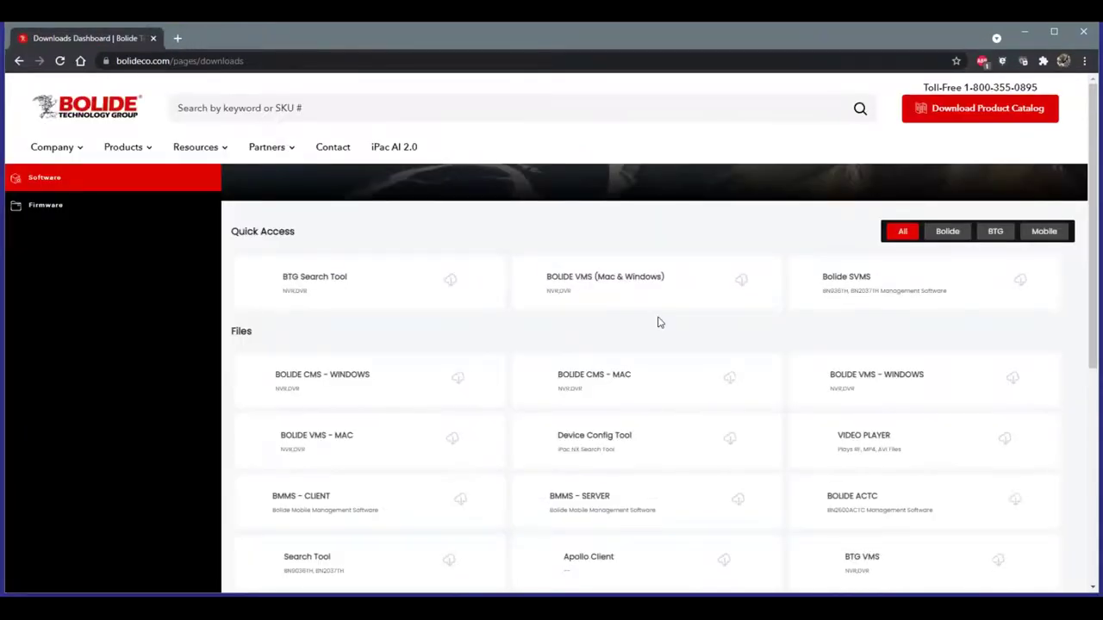
scroll(702, 333, down, 2)
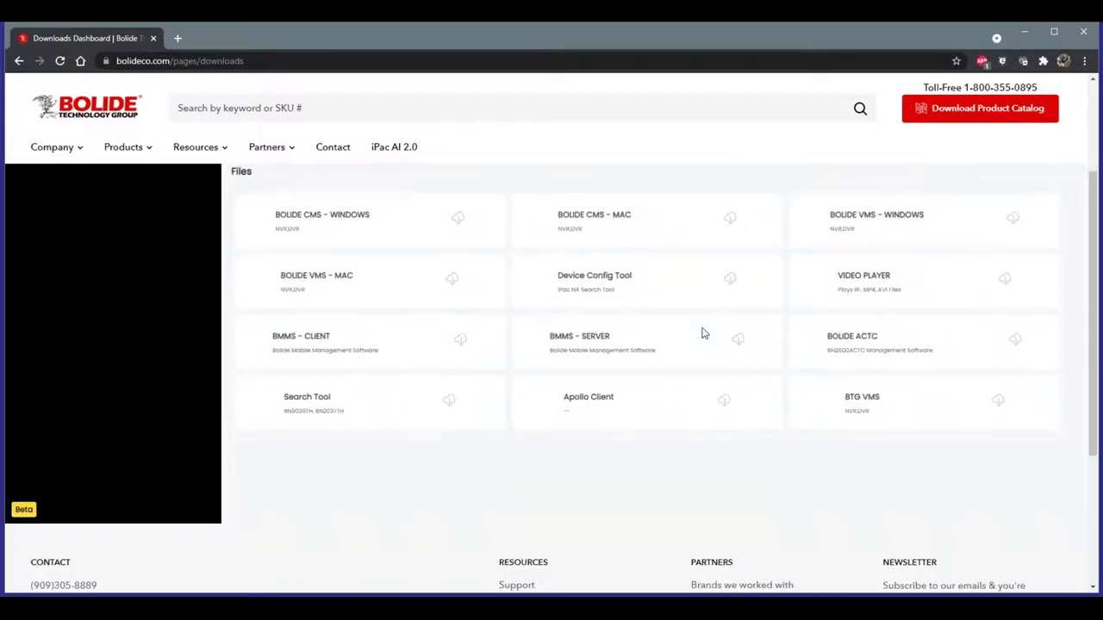
scroll(702, 333, down, 3)
scroll(702, 332, up, 4)
scroll(702, 333, up, 1)
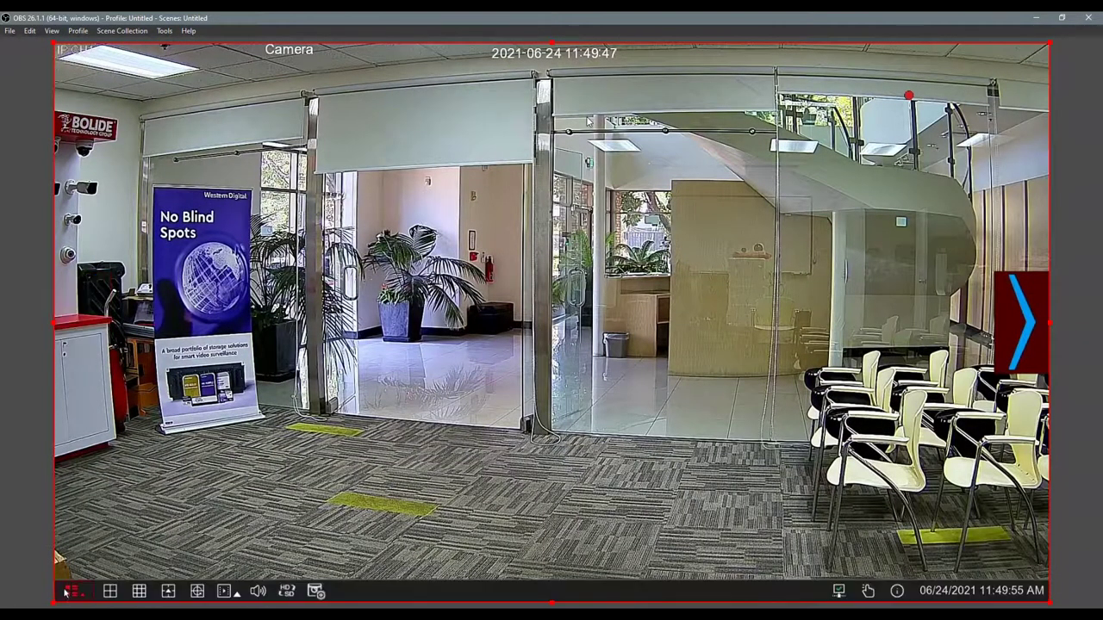
Step: Switch back to the recorder and open the Disk settings in its device setup
click(71, 591)
click(101, 493)
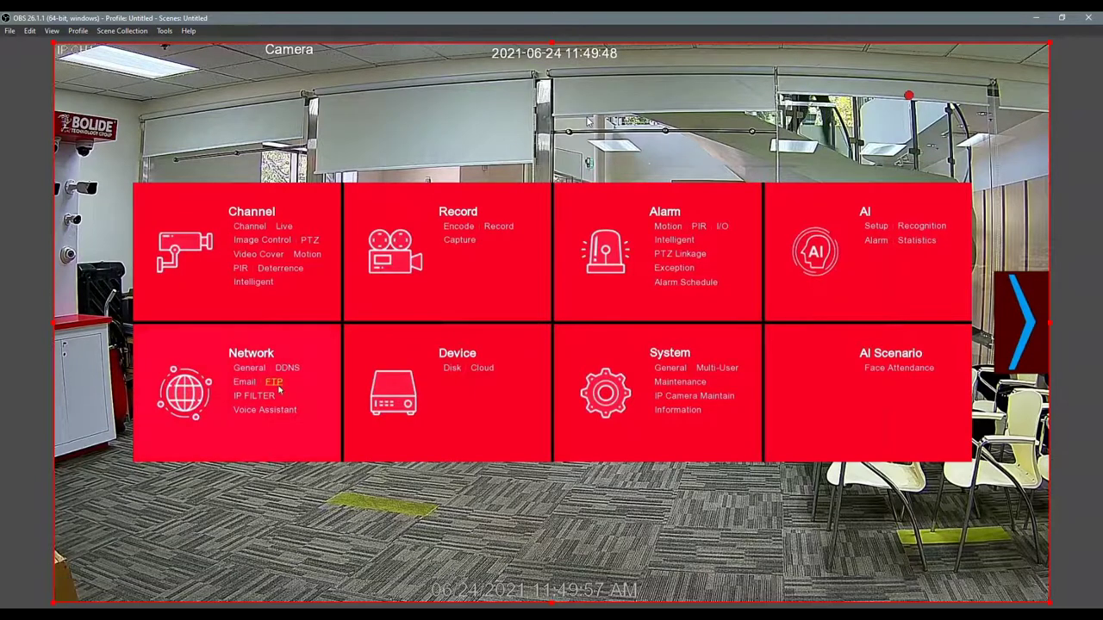
click(452, 369)
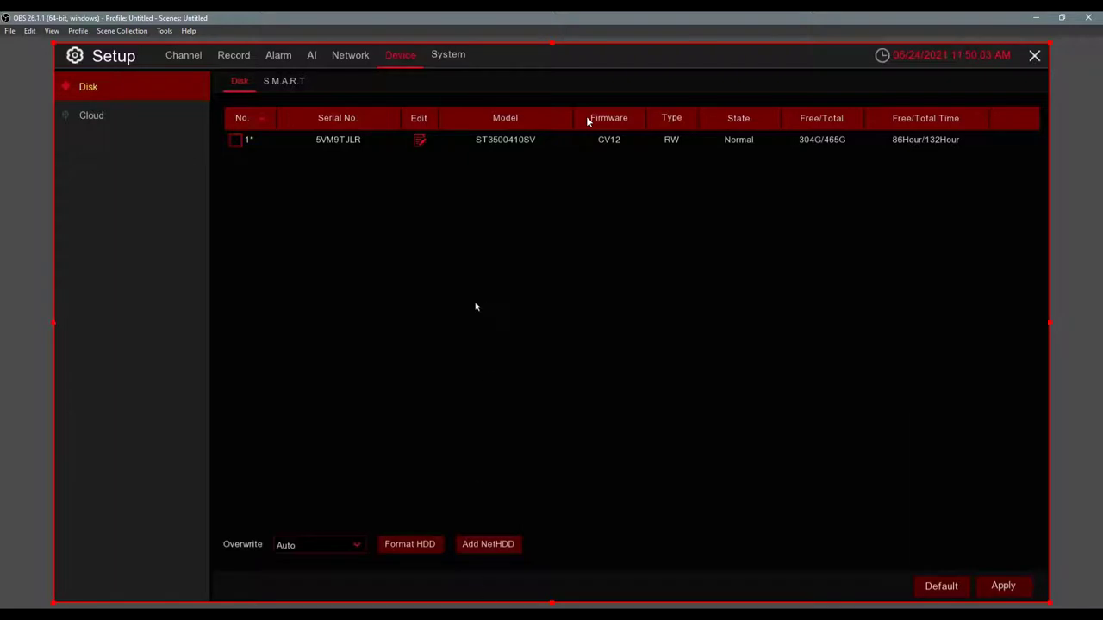
Step: Review the Disk Type options for the installed hard drive and cancel its HDD settings
click(420, 141)
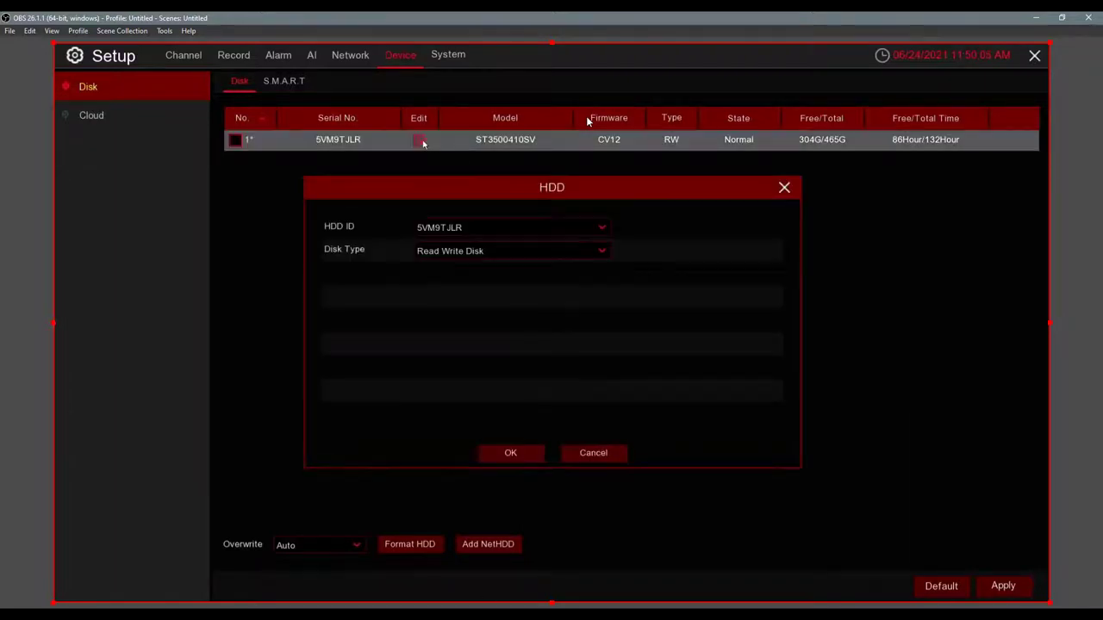
click(601, 252)
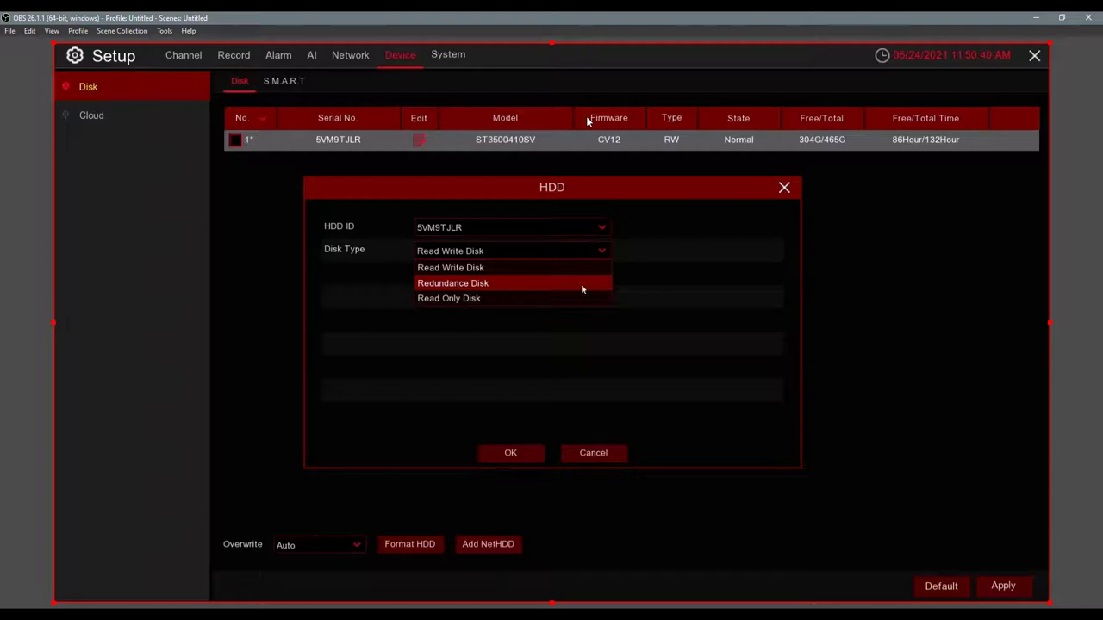
click(768, 386)
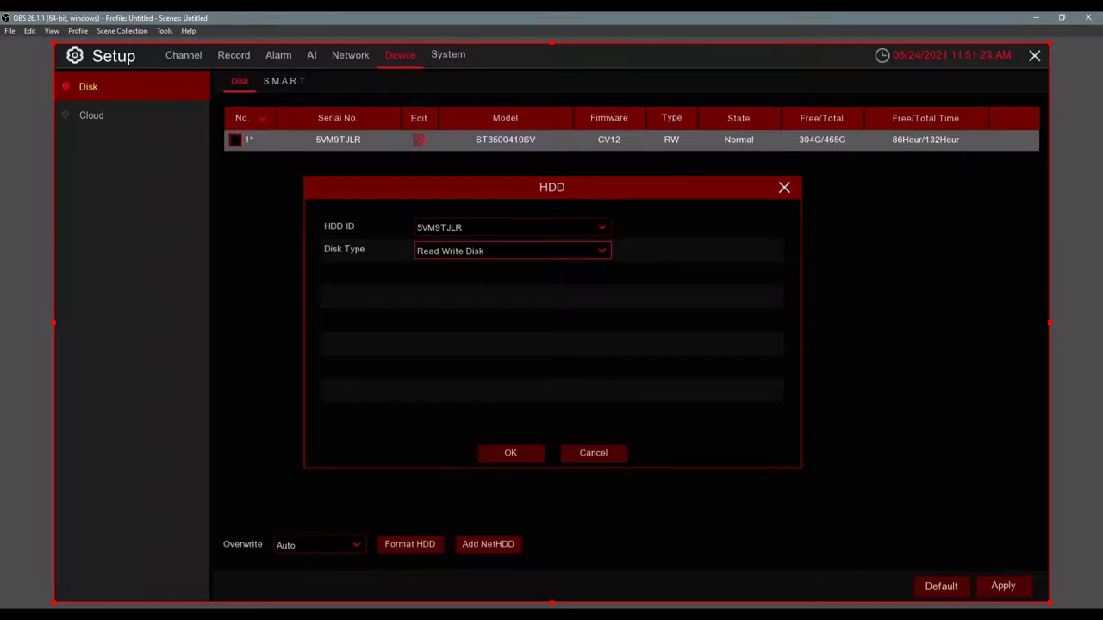
click(608, 454)
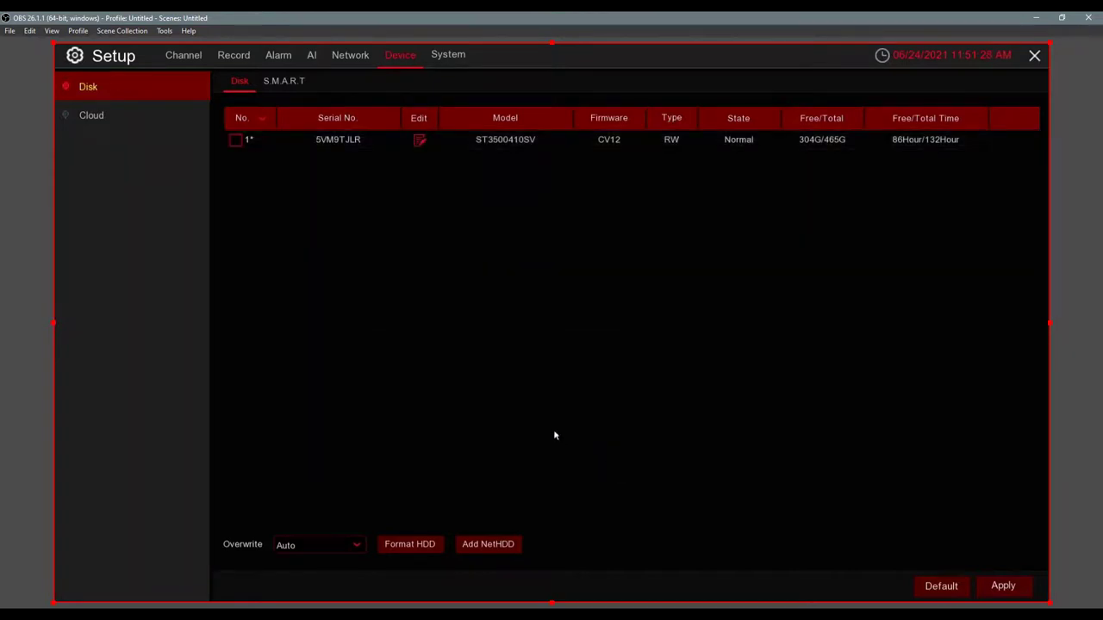
Step: View the hard drive's S.M.A.R.T. information and return to the live view
click(276, 85)
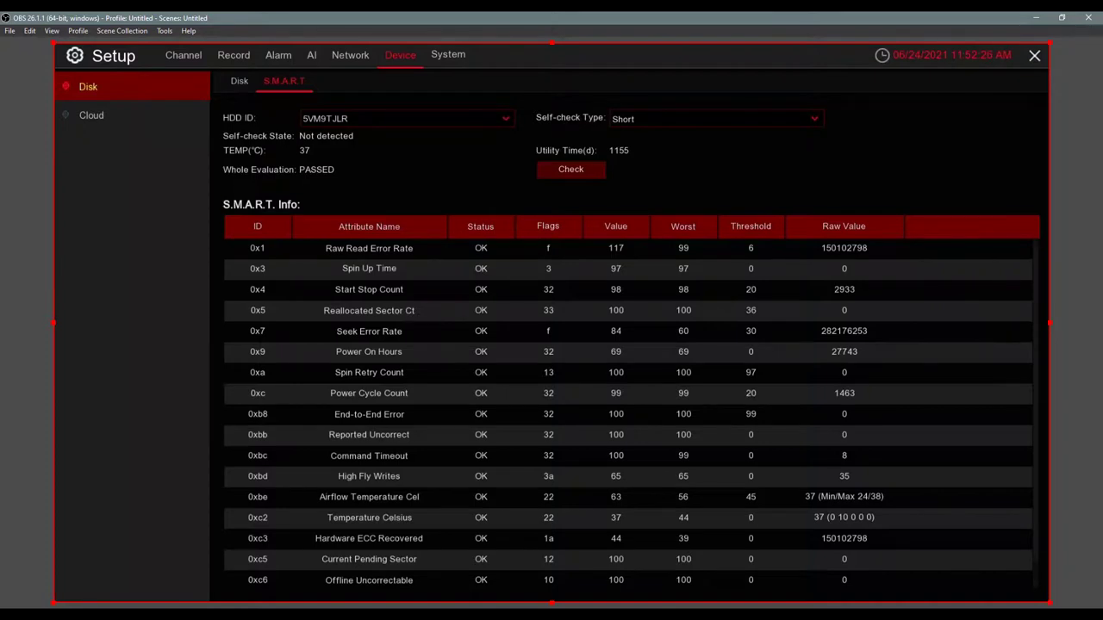
right_click(429, 150)
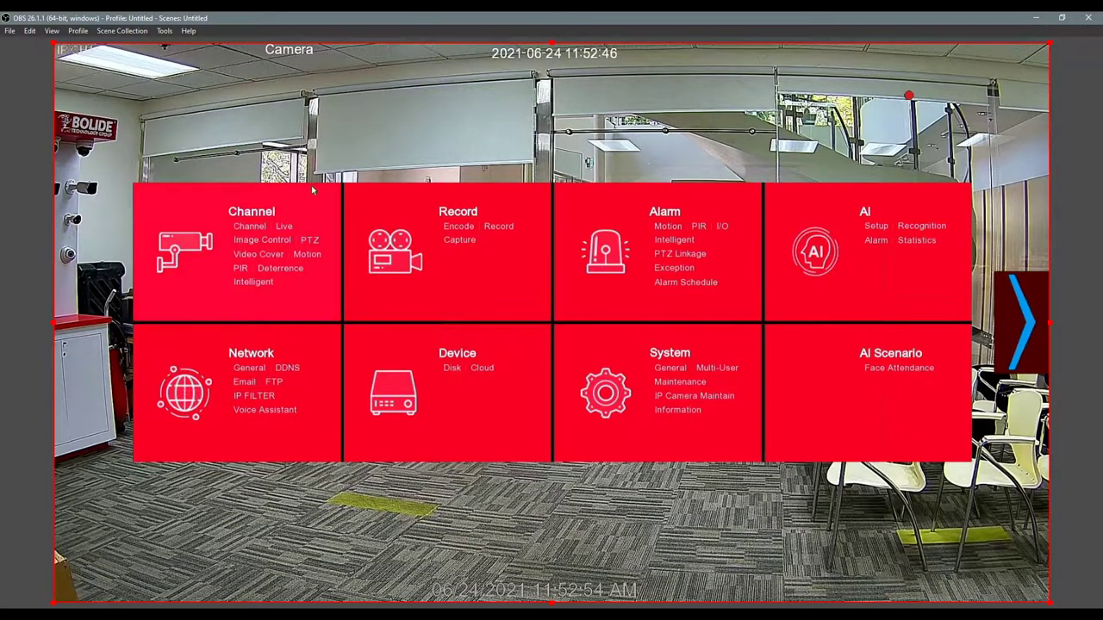
right_click(396, 126)
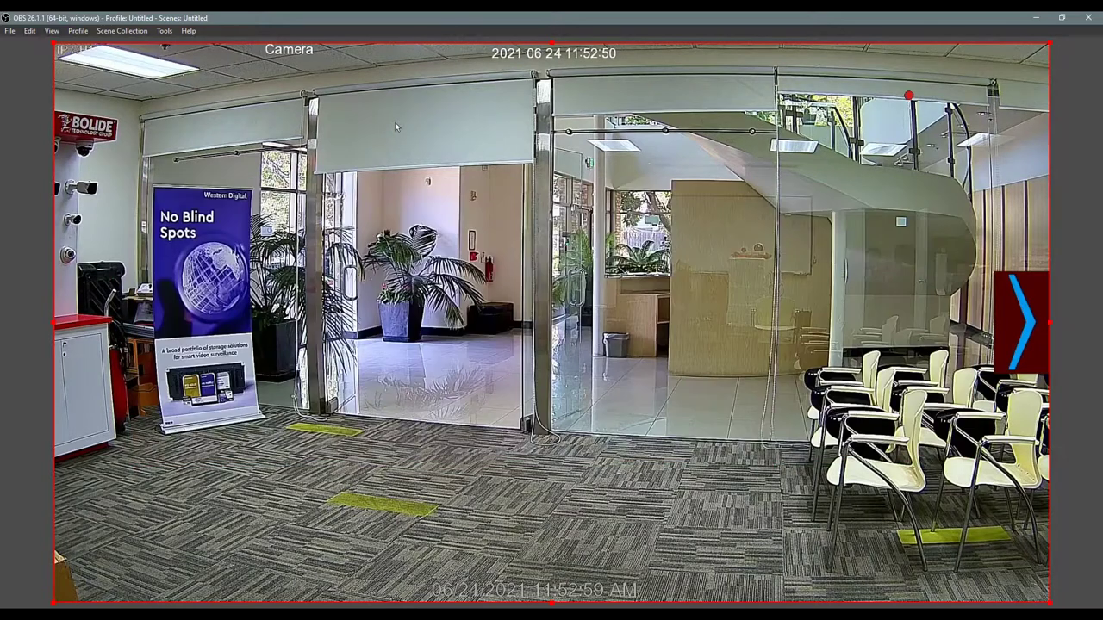